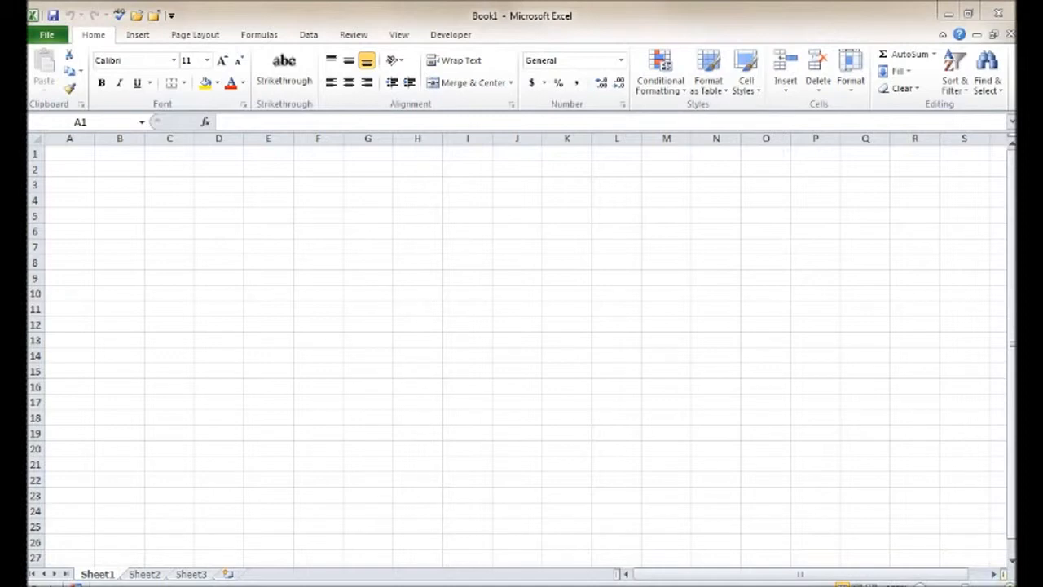
- Enter TheAppTrainer in cell A1
click(679, 15)
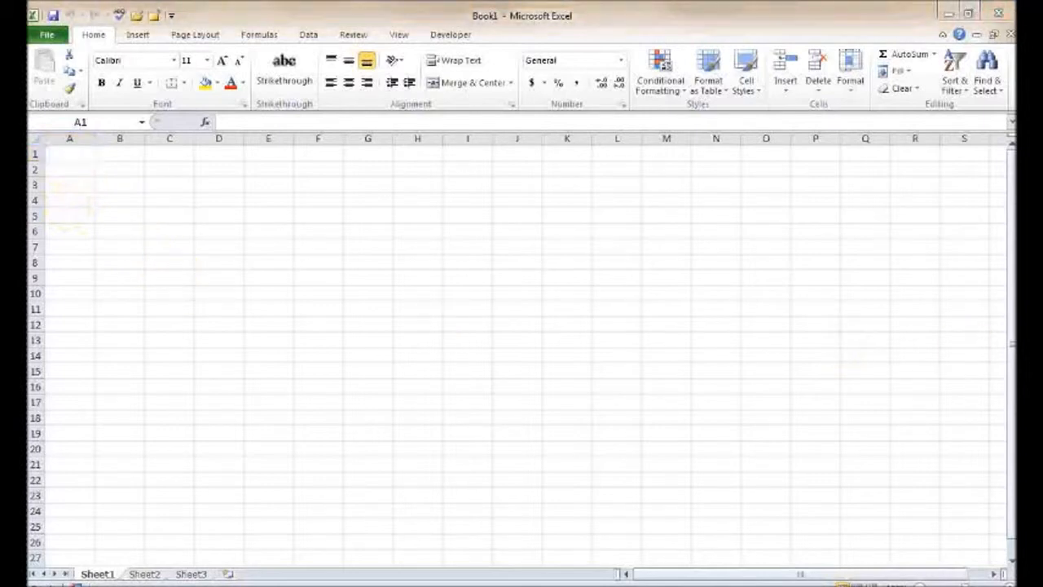
click(73, 155)
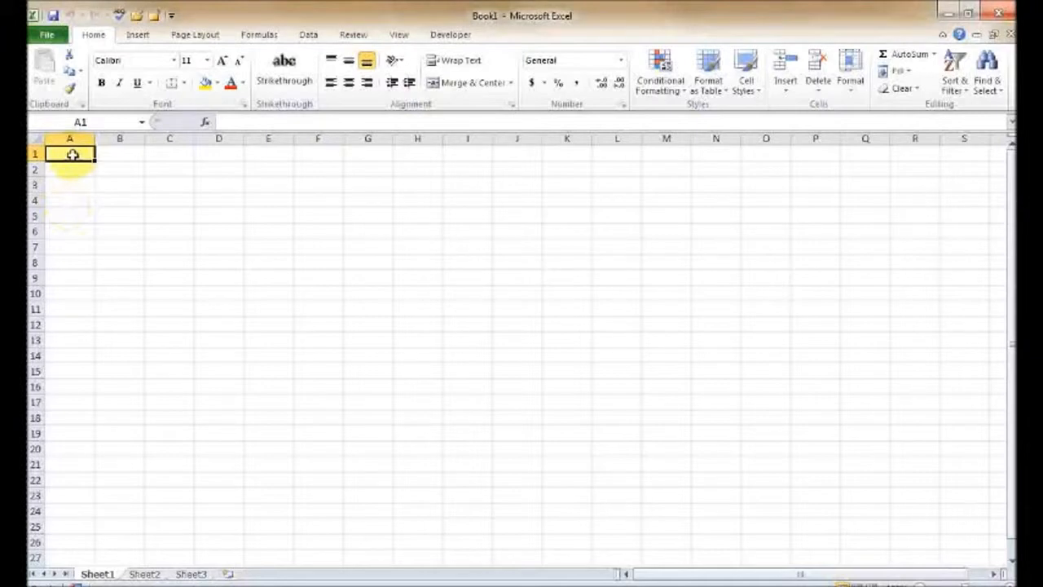
text(TheApp)
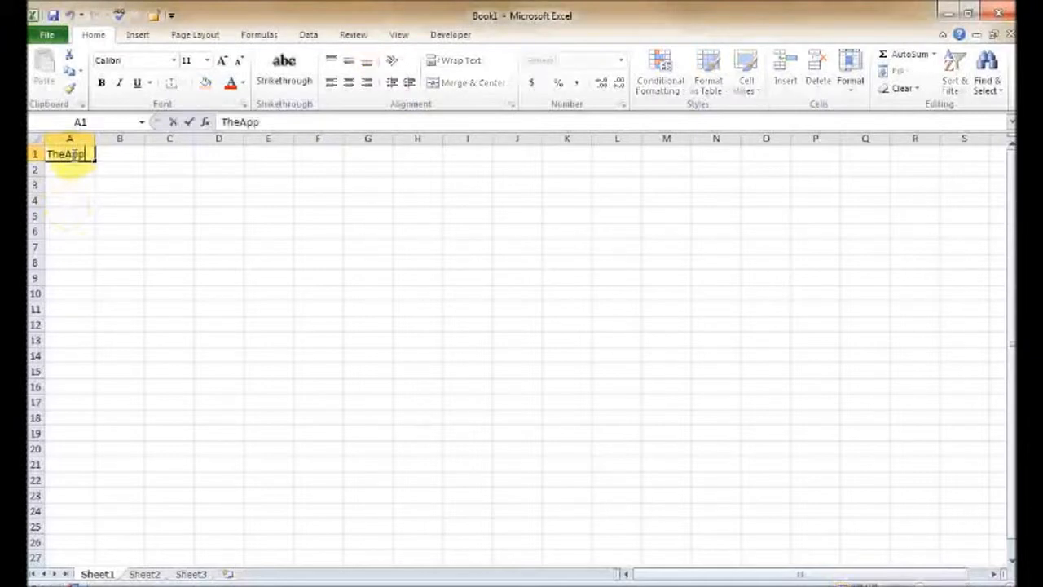
text(Trainer)
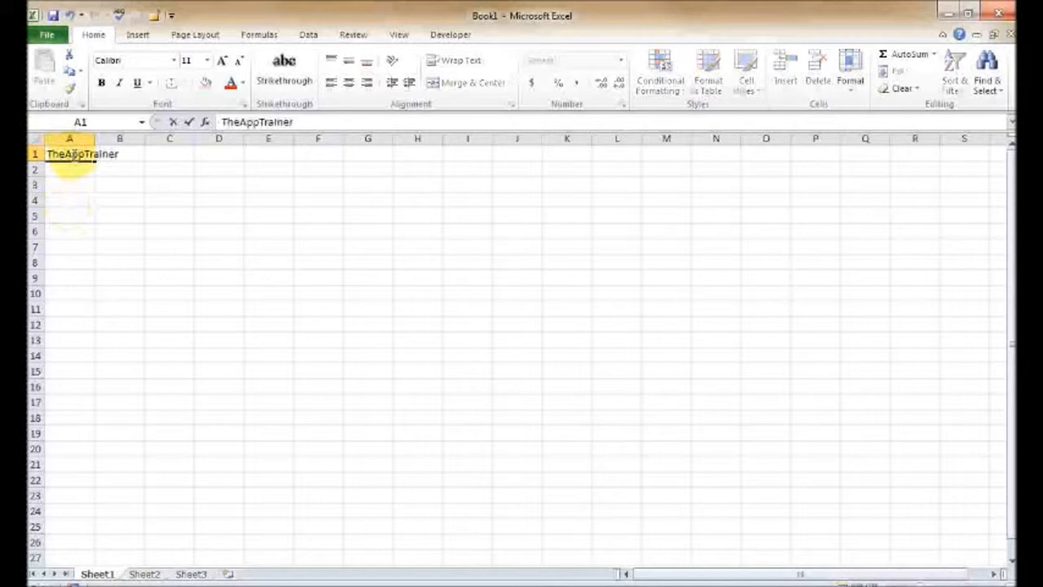
key(Return)
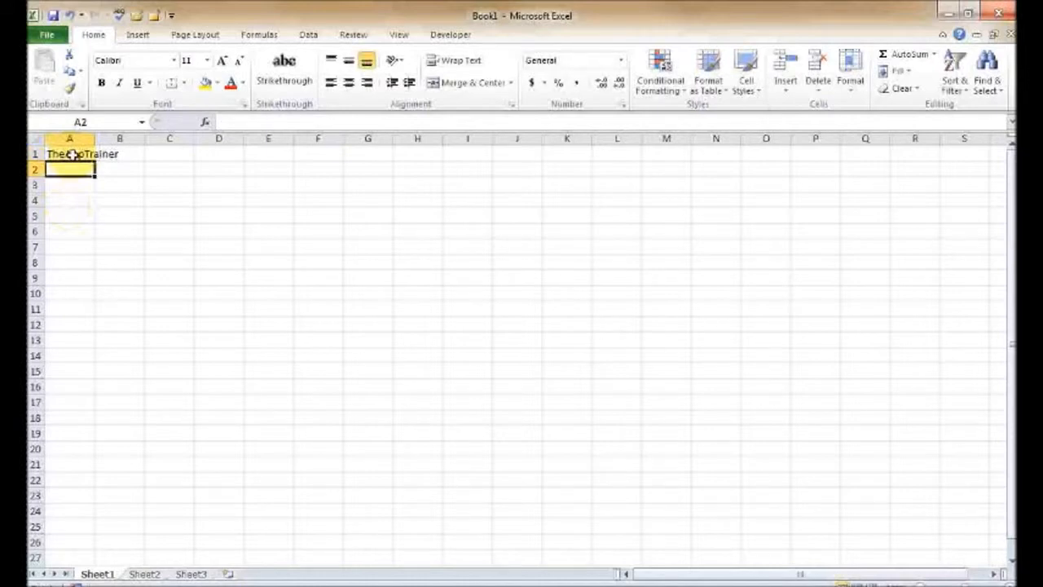
- Enter the date 10/11 in cell B1 and clear the cell again
click(72, 154)
key(Right)
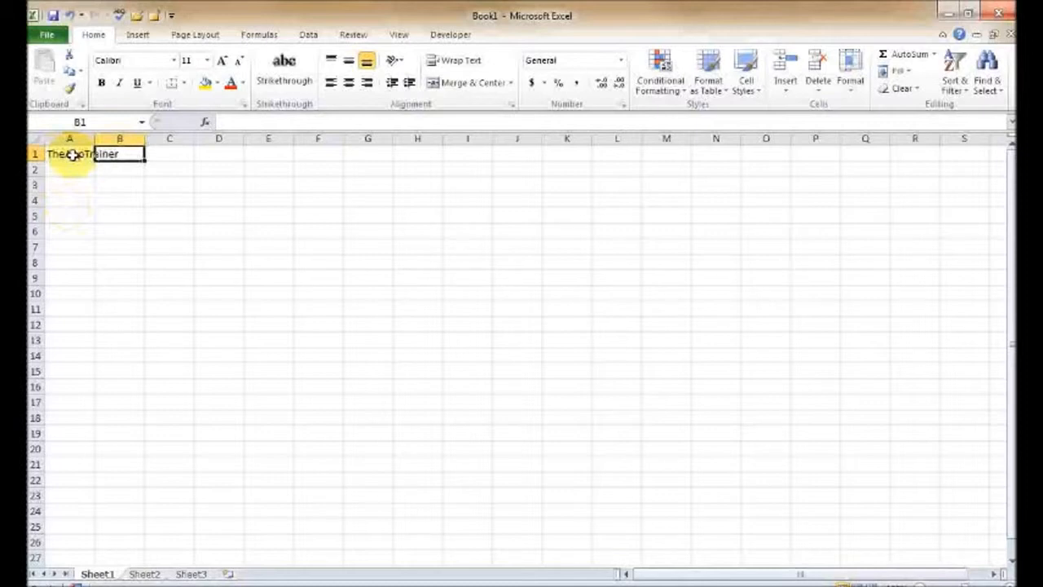
text(10/11)
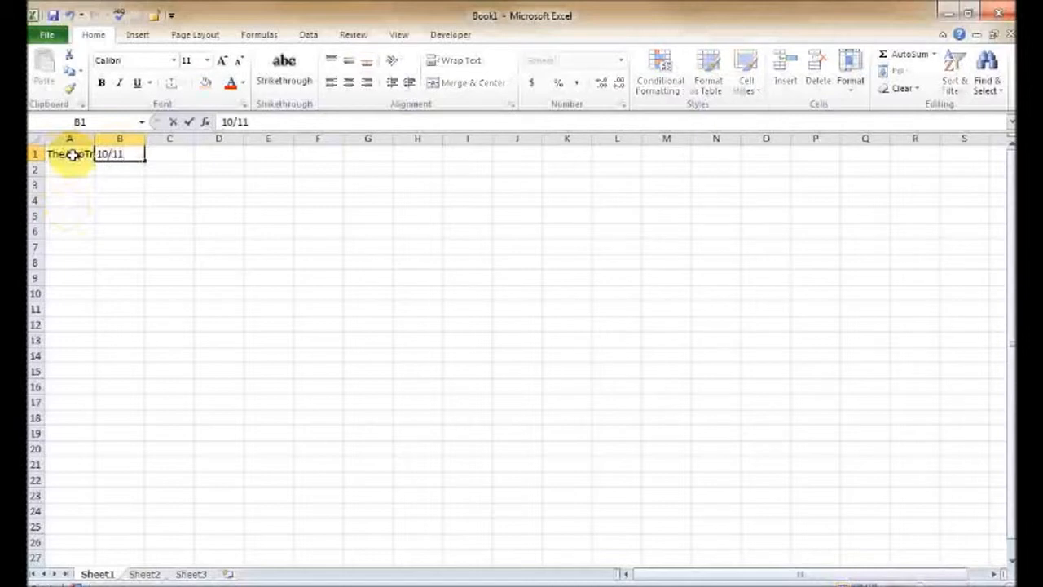
key(Return)
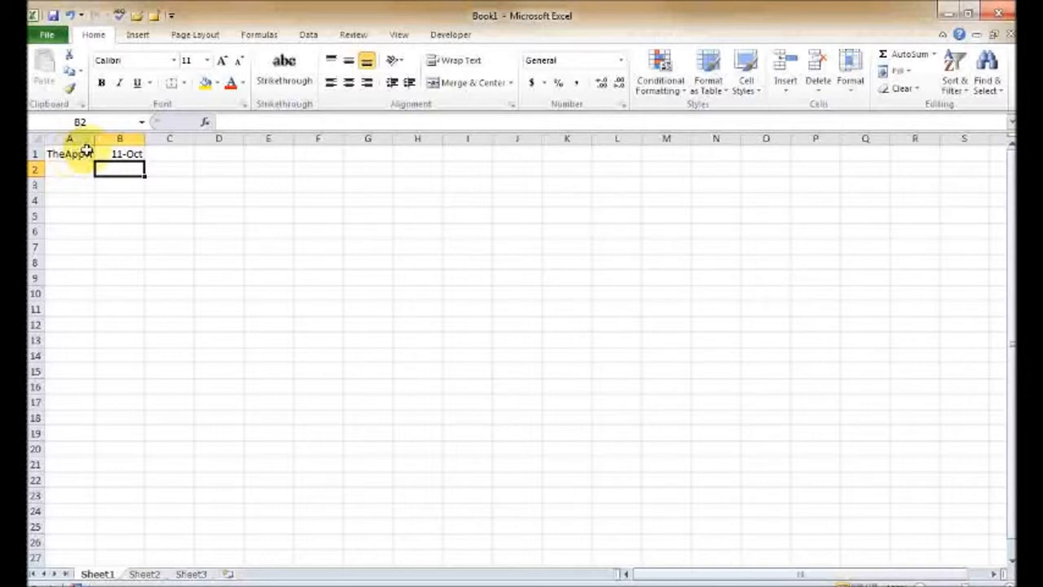
key(Up)
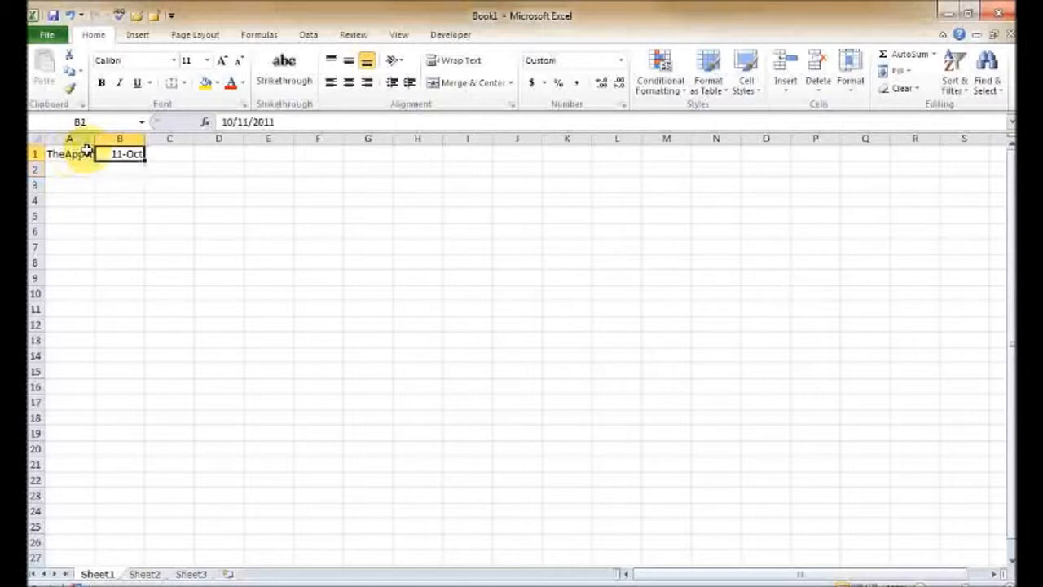
key(Delete)
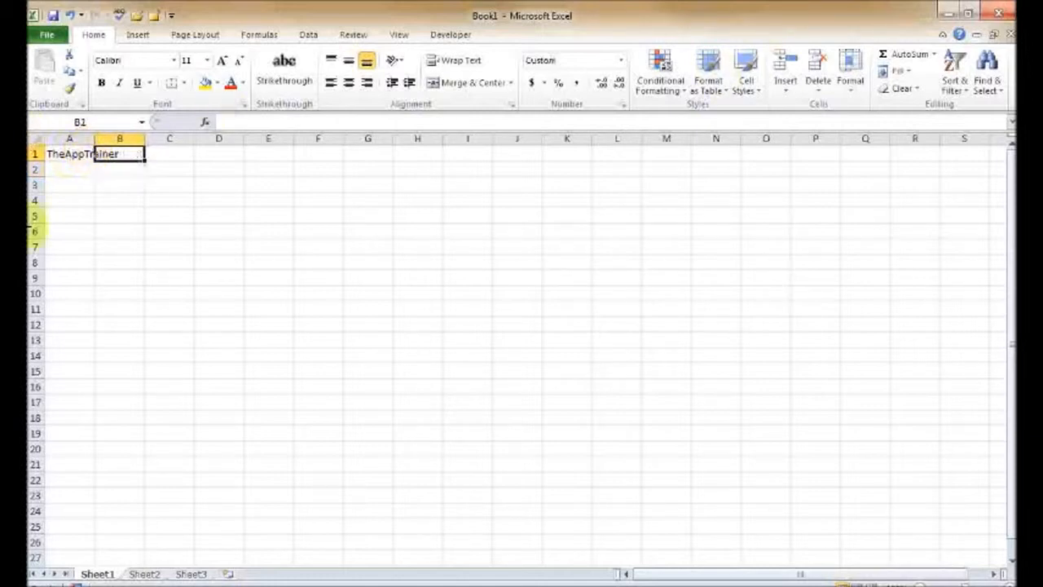
- Open cell A1 for in-cell editing and leave its text unchanged
click(67, 171)
click(74, 198)
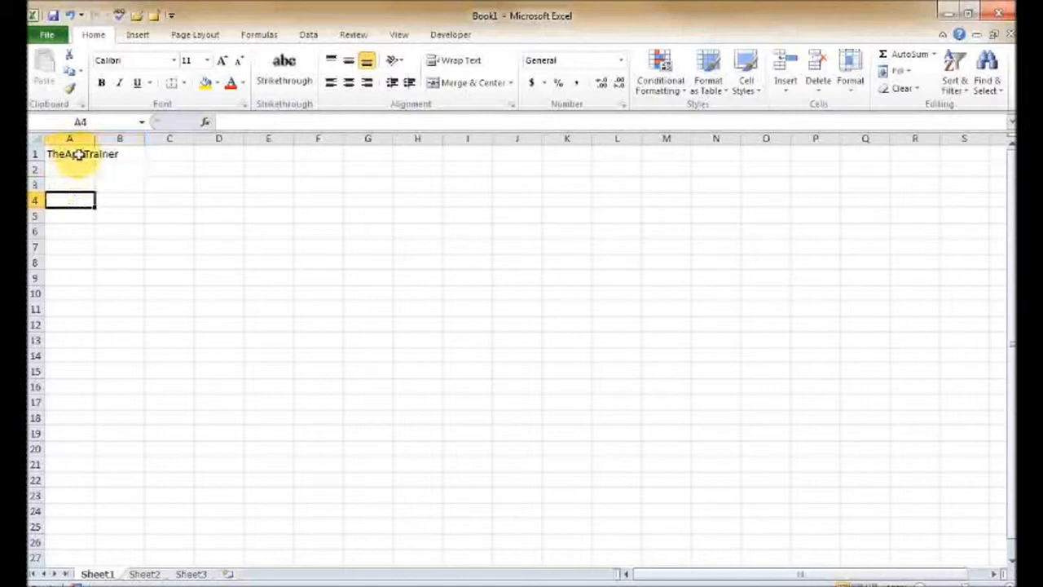
double_click(77, 153)
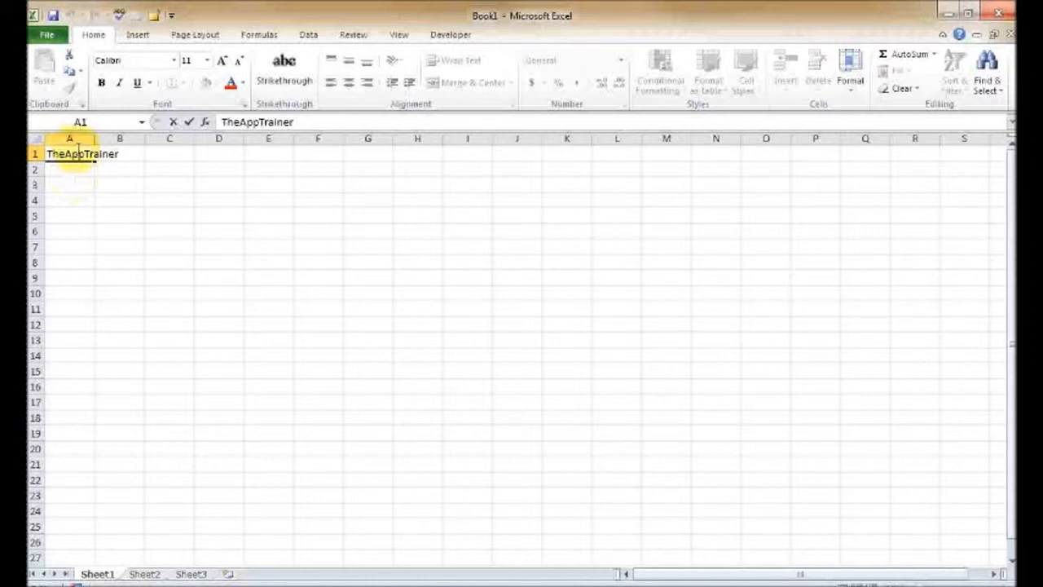
key(Return)
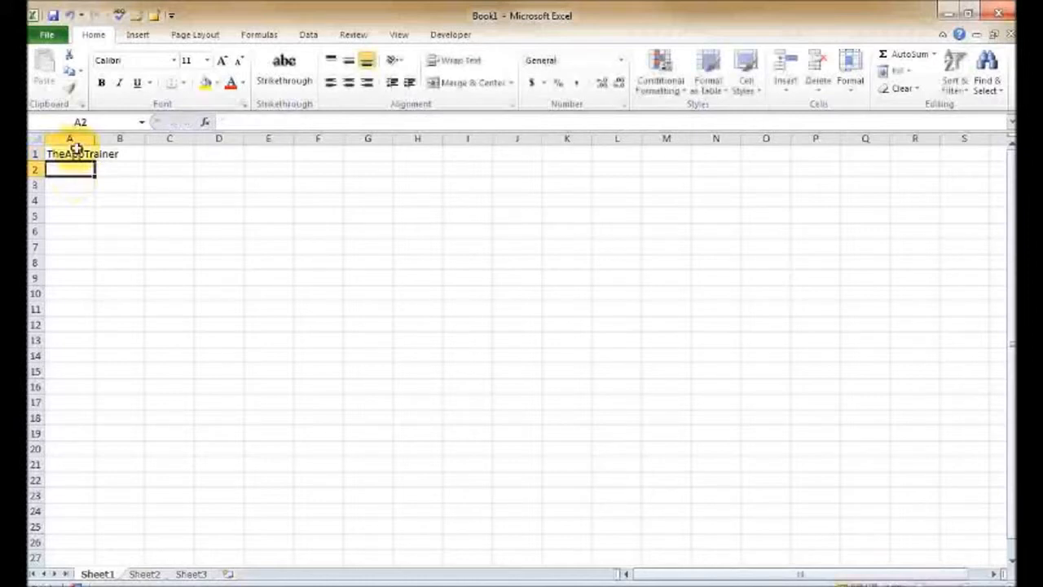
- Edit cell A1 in place, moving the insertion point five characters left, and cancel the edit
click(76, 147)
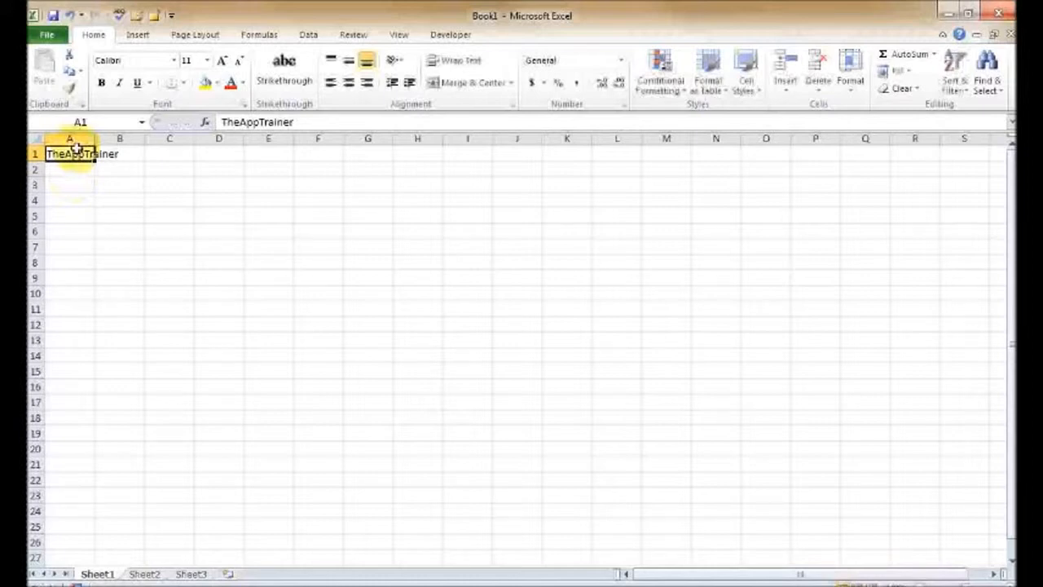
key(F2)
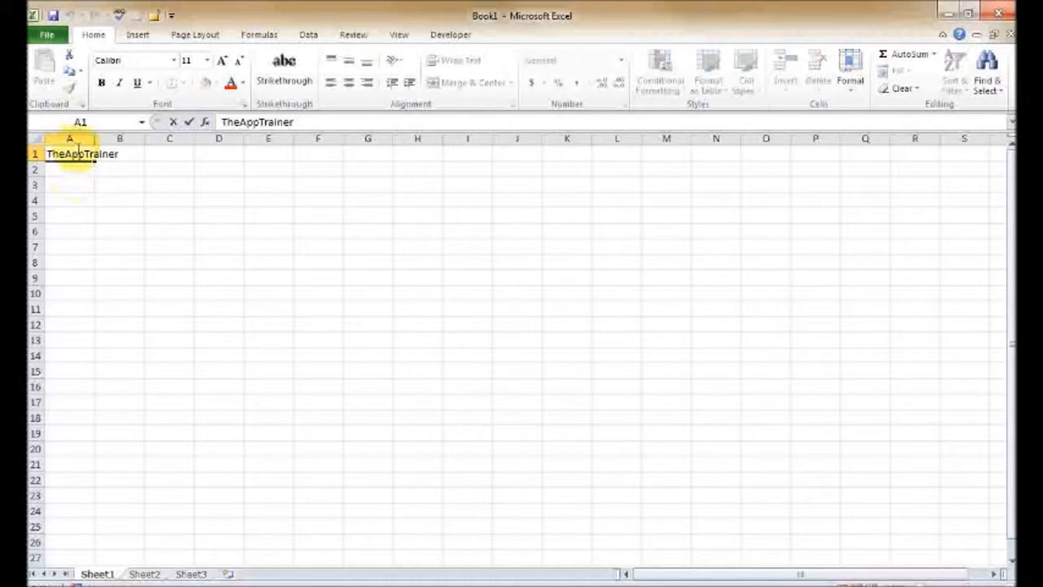
key(Left)
key(Left)
key(Left)
key(Left)
key(Left)
key(Left)
key(Left)
key(Escape)
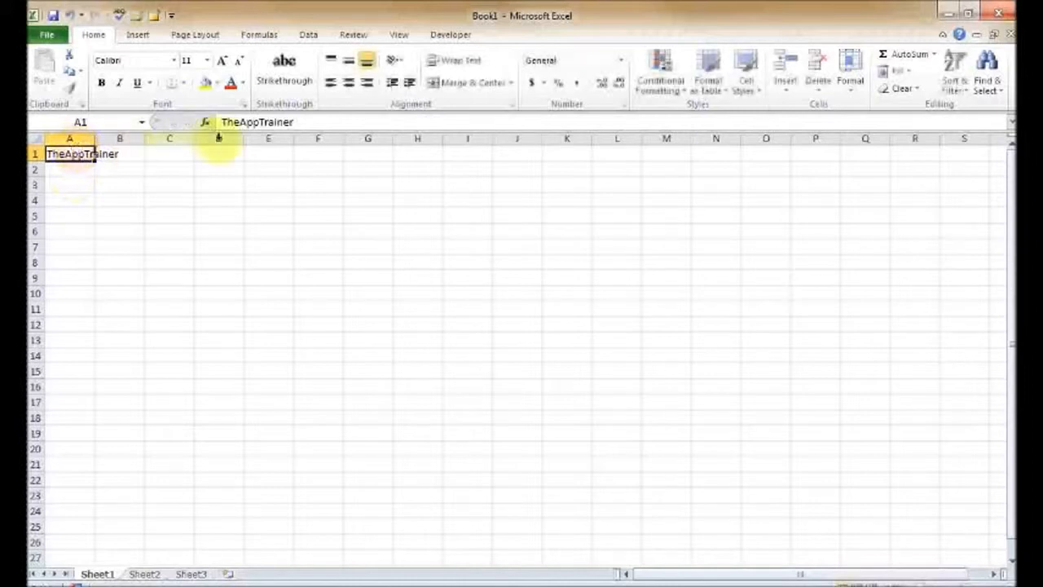
- Open cell A1's contents for editing in the formula bar and cancel without changes
click(302, 121)
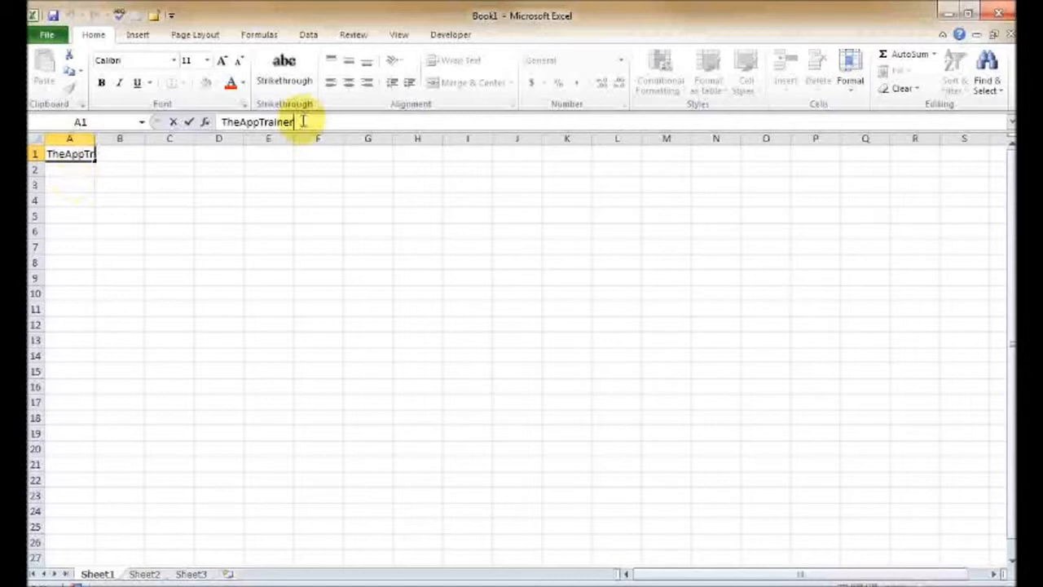
key(Escape)
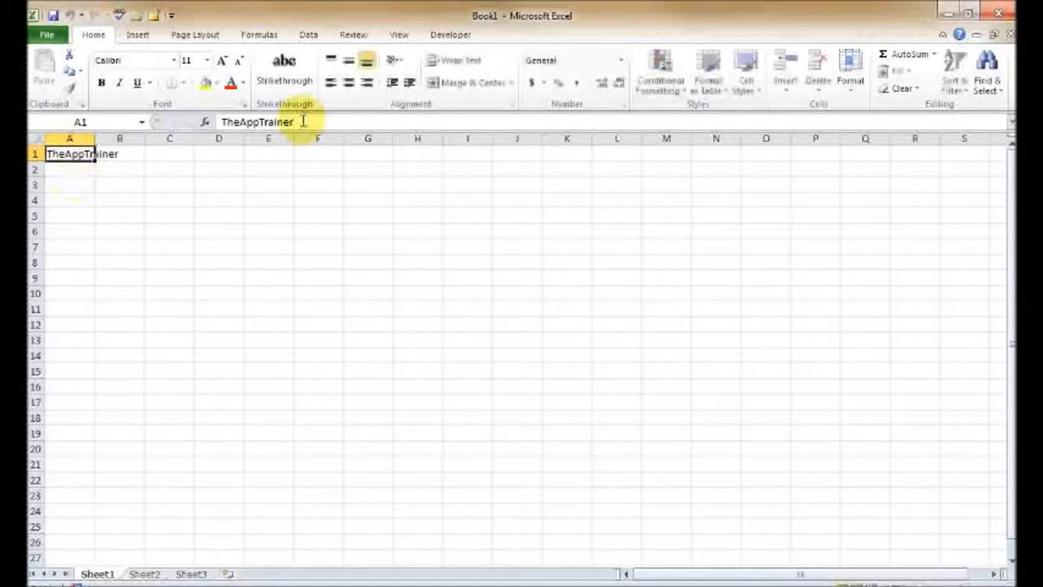
click(136, 195)
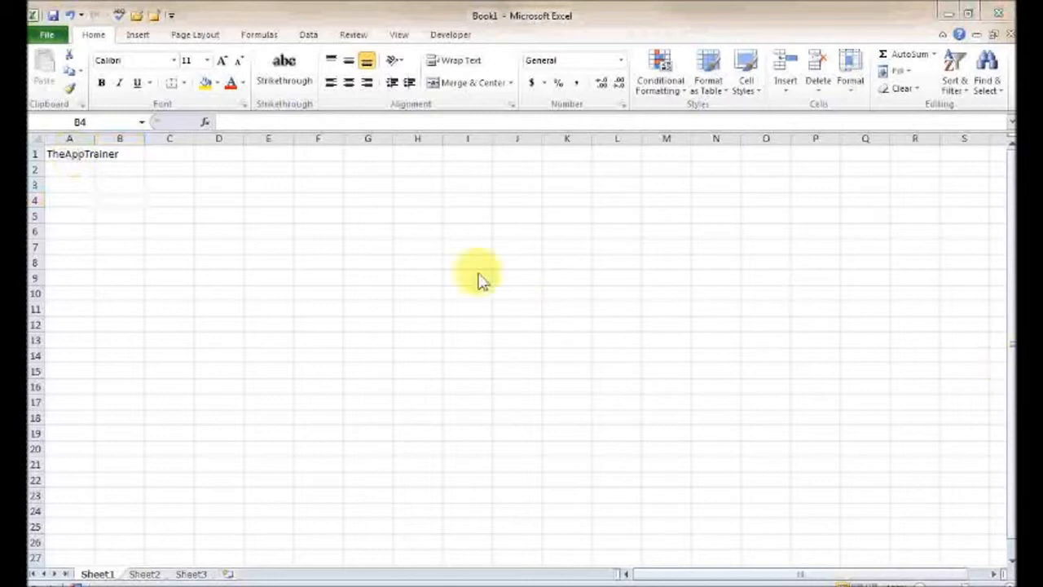
- Clear the contents of cell A1
click(64, 155)
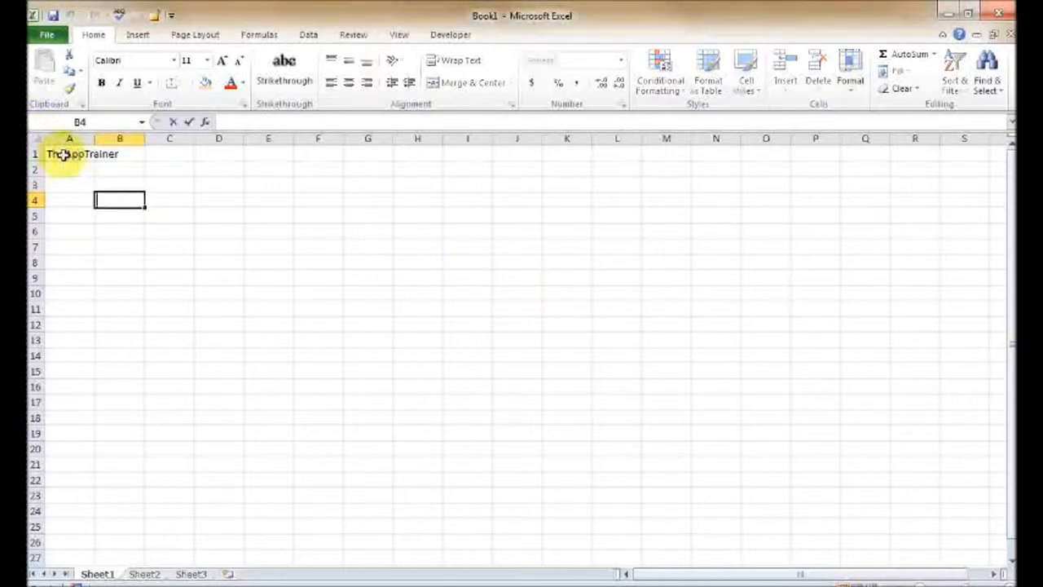
click(64, 155)
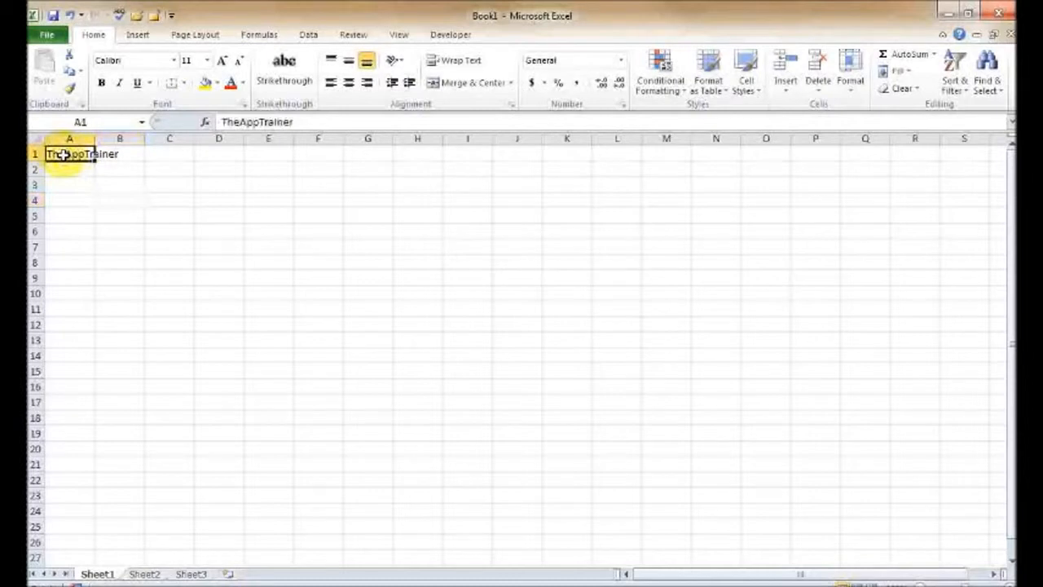
key(Delete)
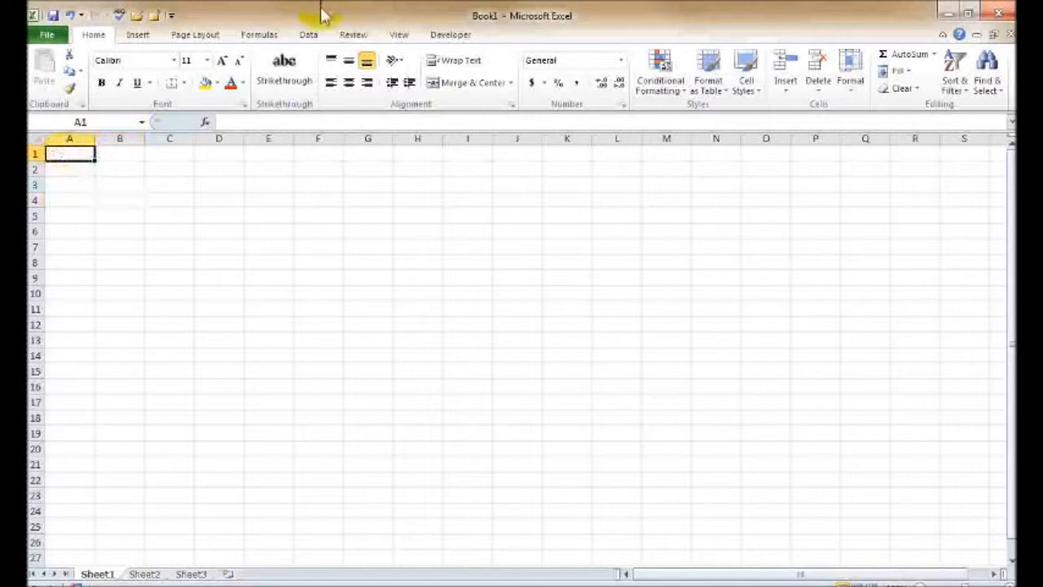
- Enter the title Pacific Spices in cell B1
key(Tab)
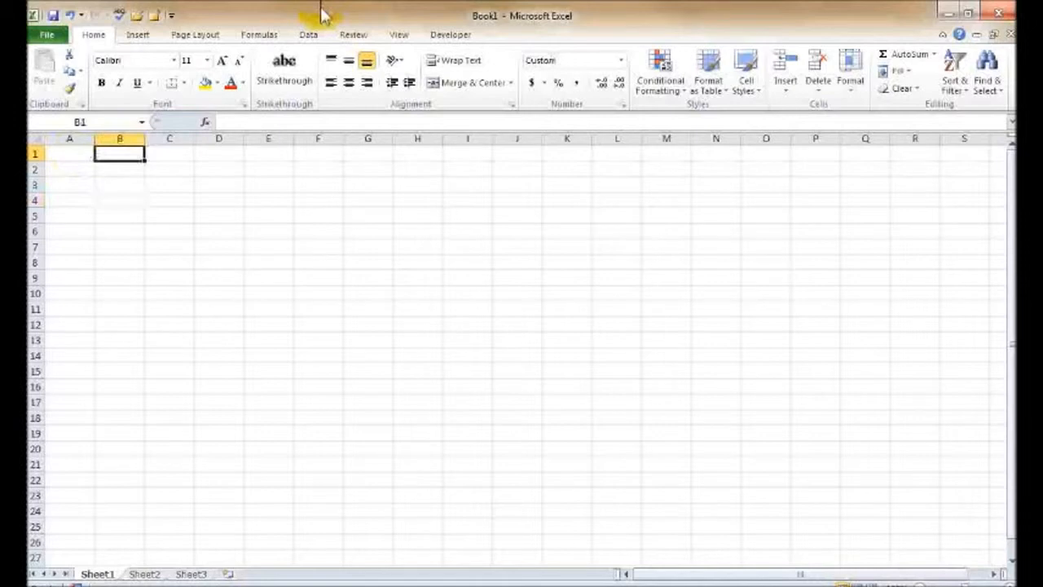
text(P)
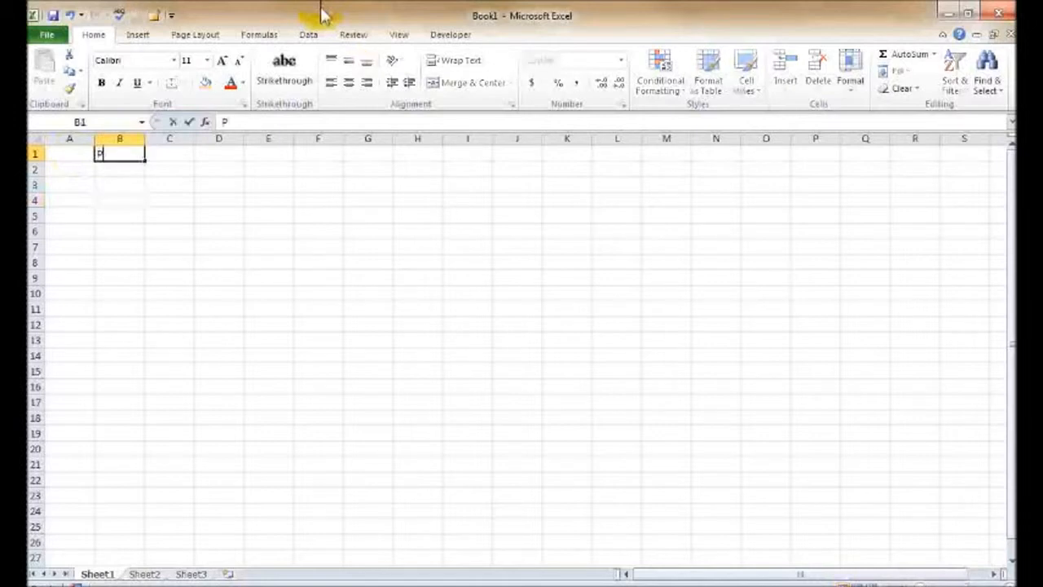
text(acific C)
key(BackSpace)
text(S)
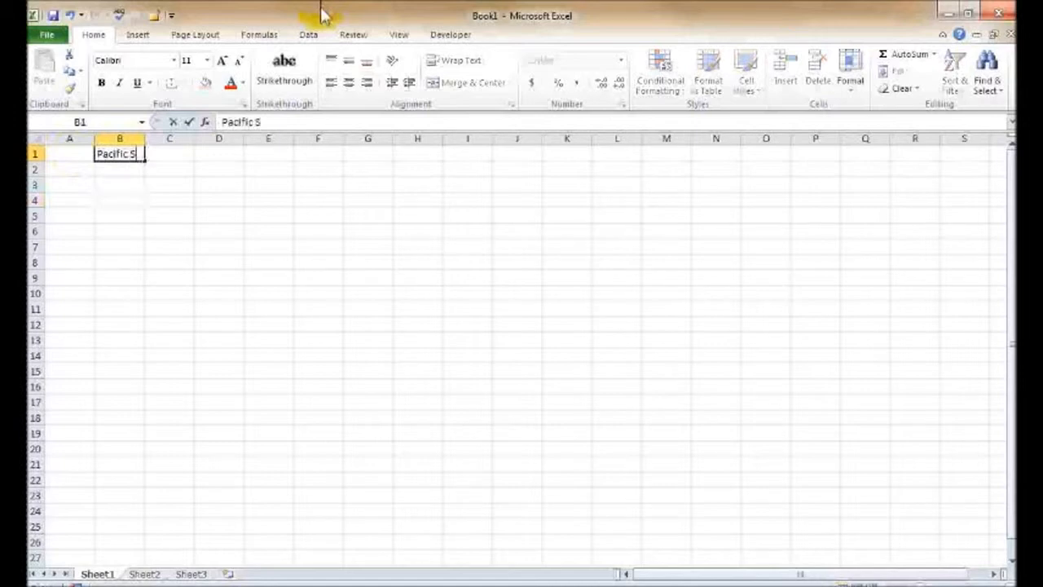
text(pices)
key(Return)
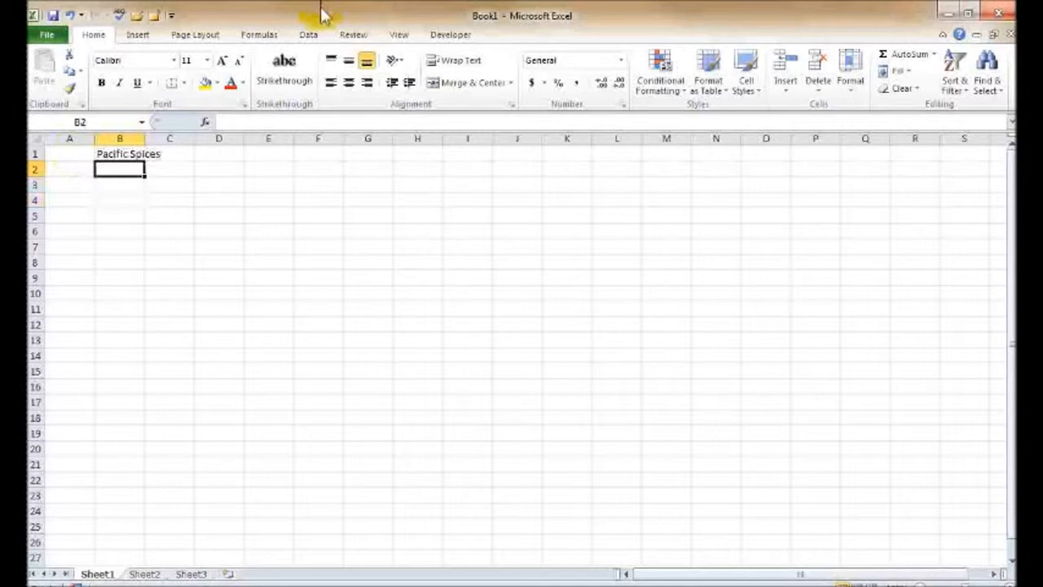
- Enter column headers Month in A4 and Region1 in B4
key(Down)
key(Down)
key(Left)
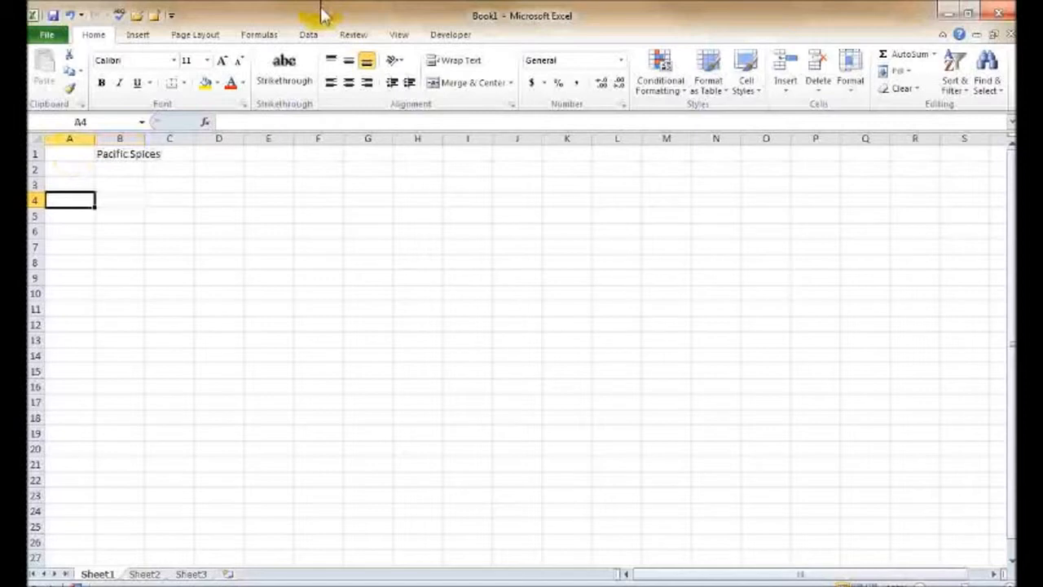
text(Month)
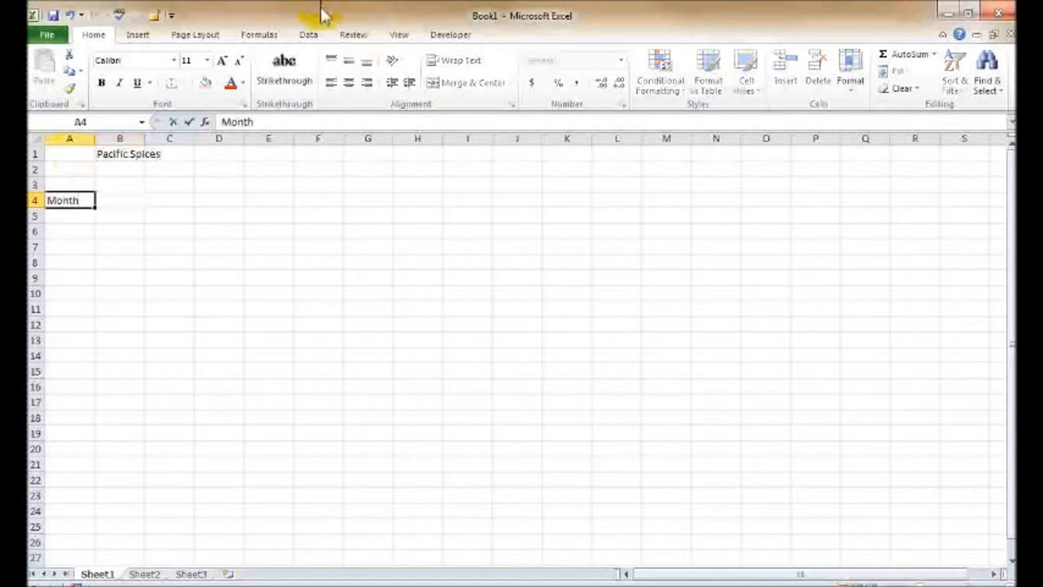
key(Tab)
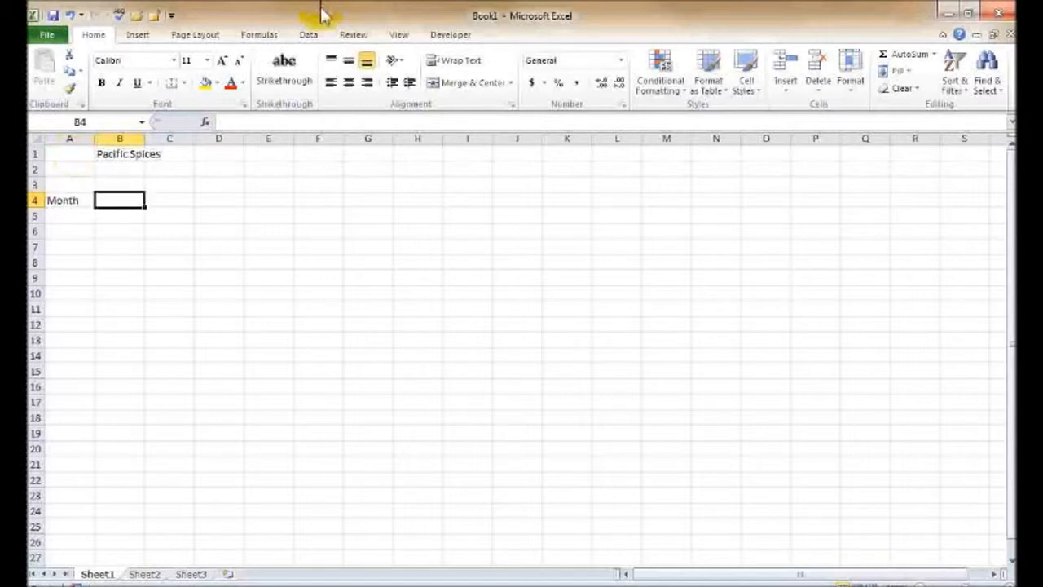
text(Region1)
key(Return)
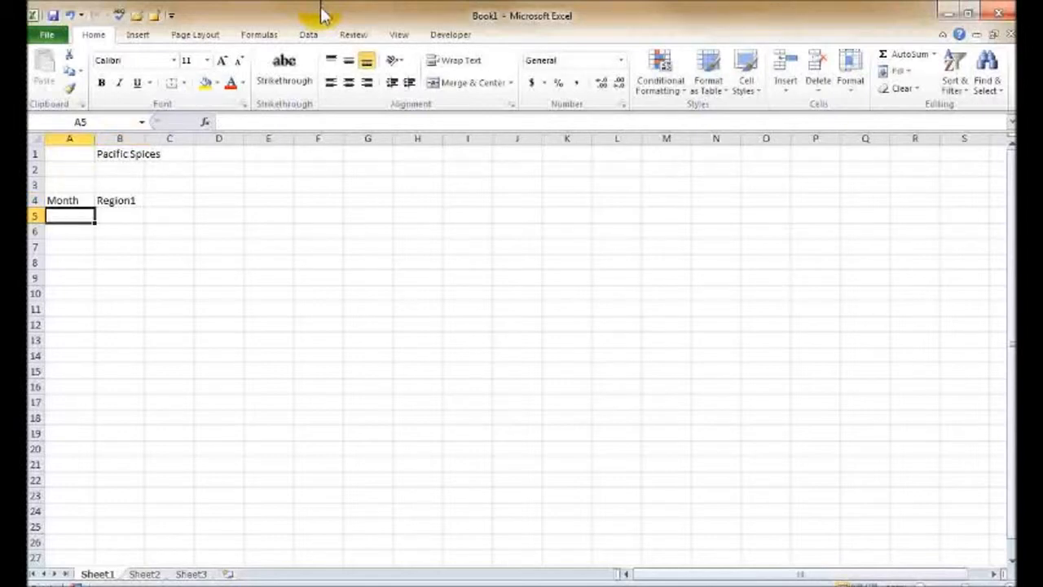
- Enter January in A5 with the value 21000 in B5
text(January)
key(Tab)
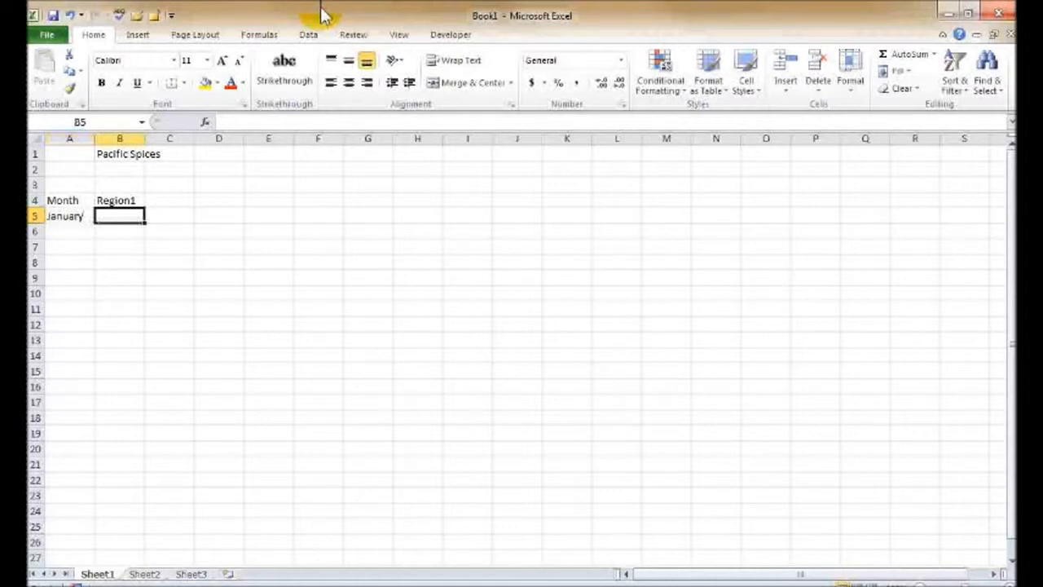
text(21000)
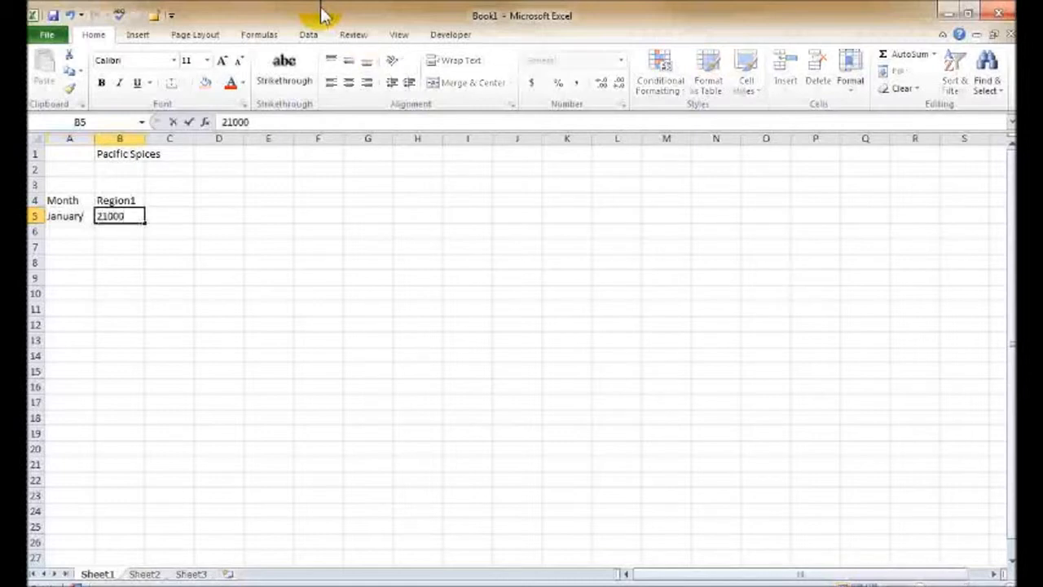
key(Return)
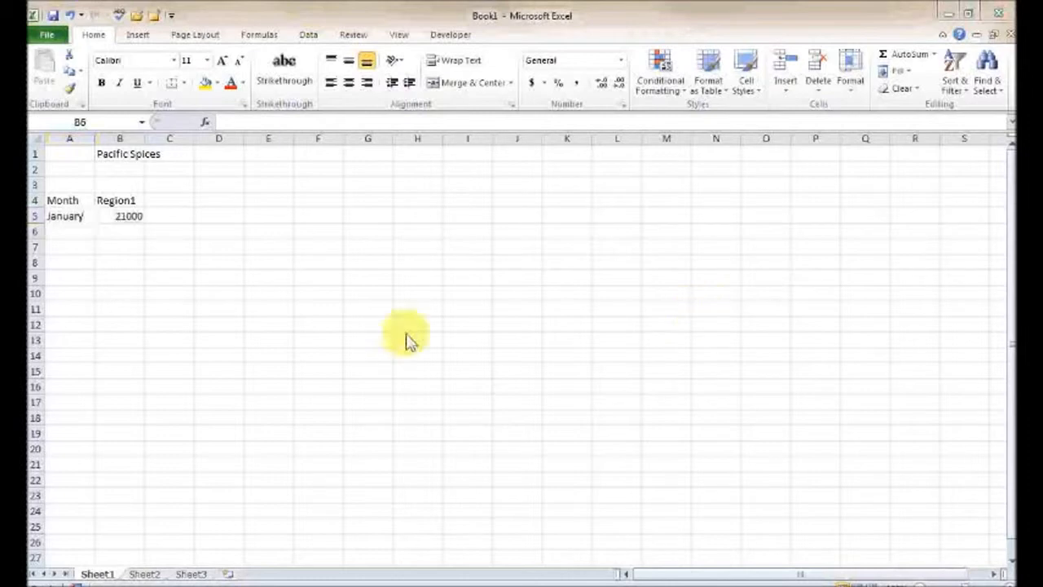
- Enter the subtitle Extra Sales Projections in cell A2
click(82, 171)
click(79, 168)
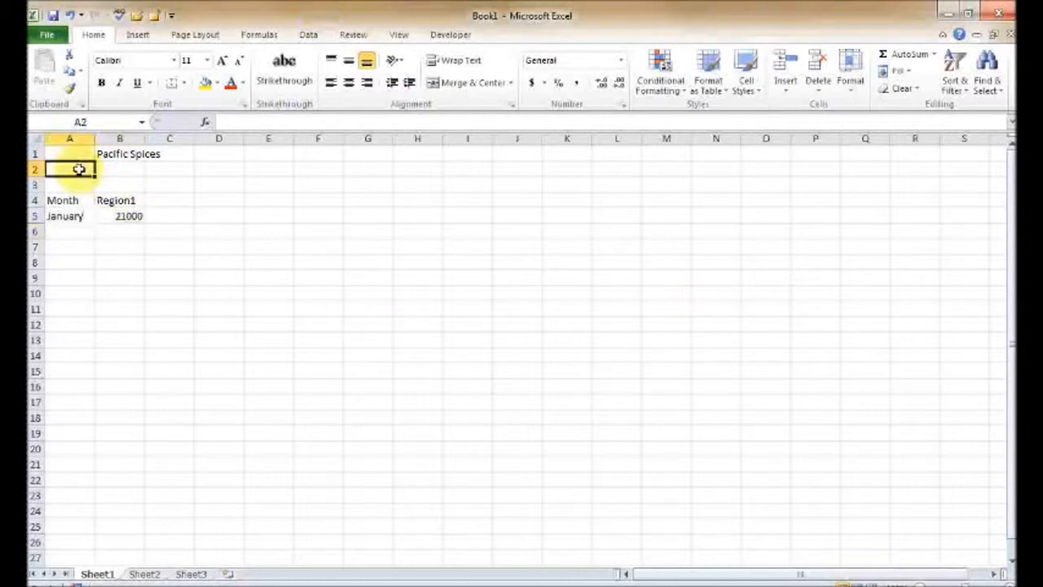
text(Extra)
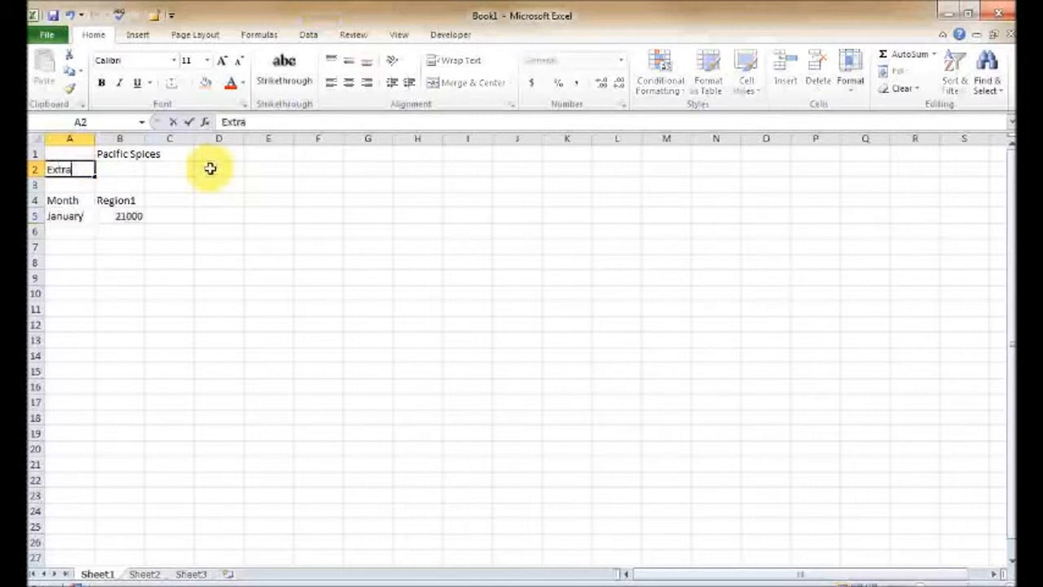
text( Sales Projections)
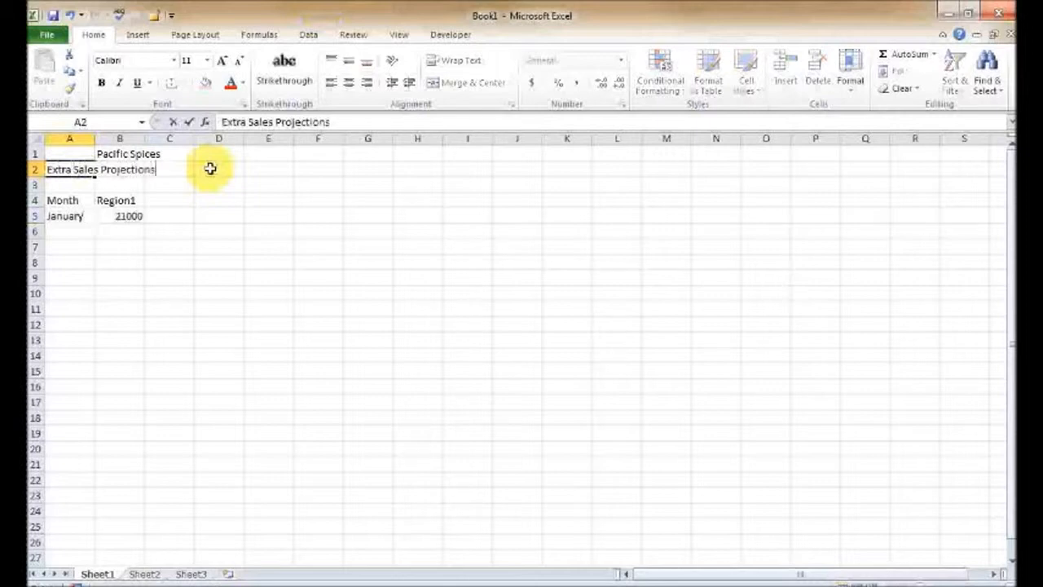
key(Return)
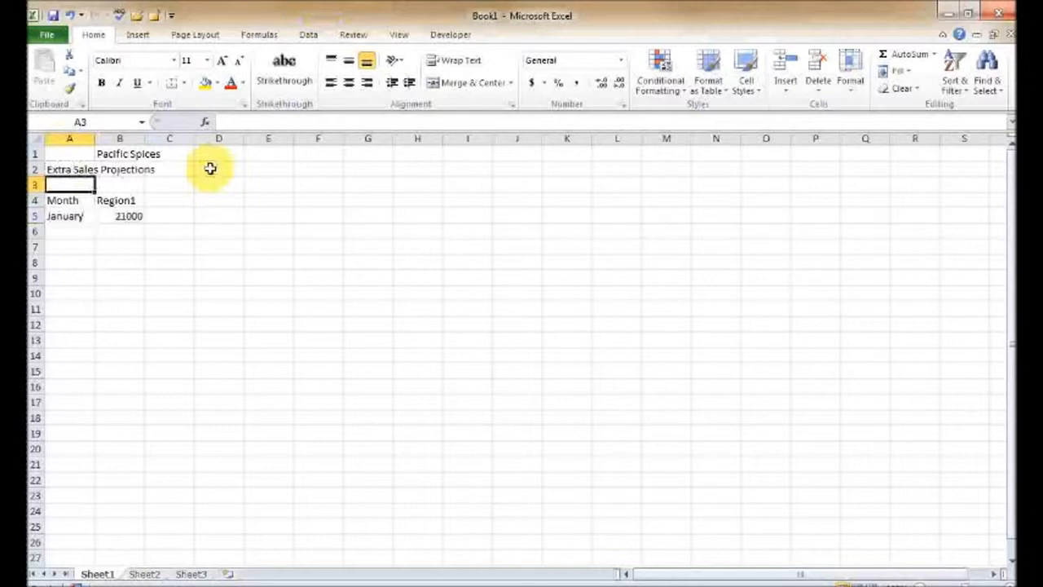
- Edit cell A2 in place, replacing the word Extra with Bonus
key(Up)
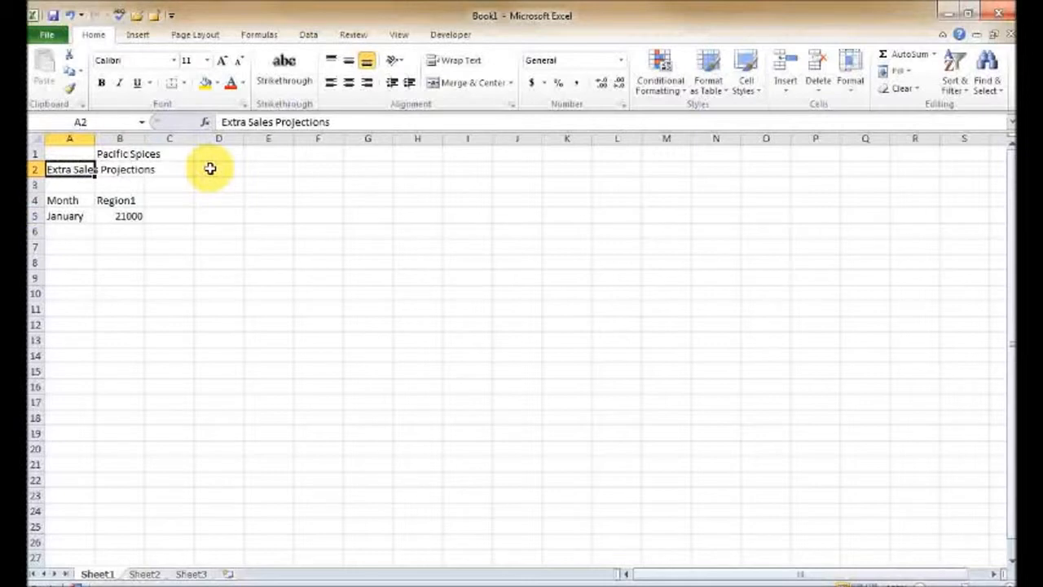
key(F2)
key(Left)
key(Left)
key(Left)
key(Left)
key(Left)
key(Left)
key(Left)
key(Left)
key(Left)
key(Left)
key(Left)
key(Left)
key(Left)
key(Left)
key(Left)
key(Left)
key(Left)
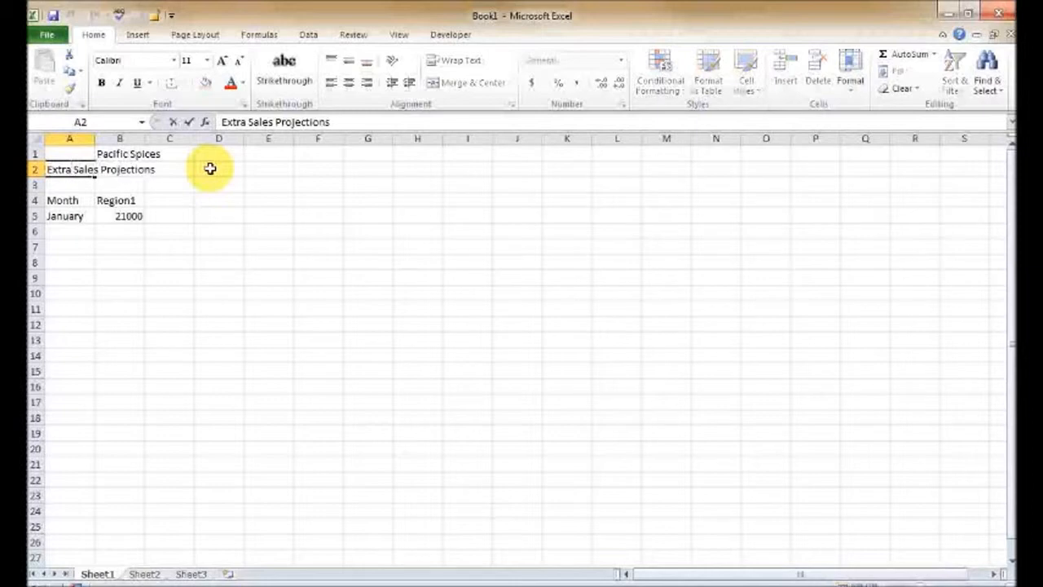
key(BackSpace)
key(BackSpace)
key(BackSpace)
key(BackSpace)
key(BackSpace)
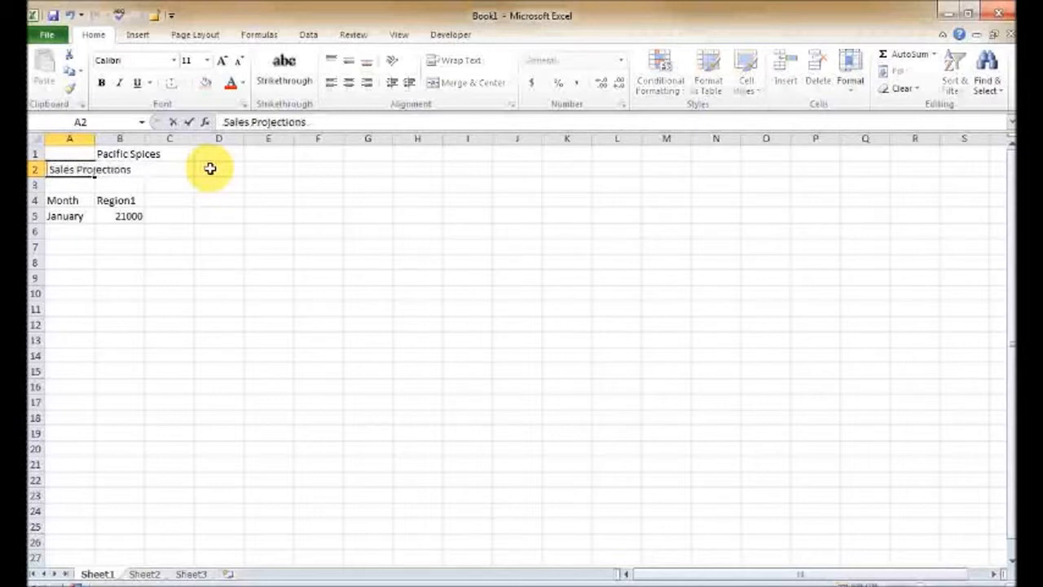
text(Bonus)
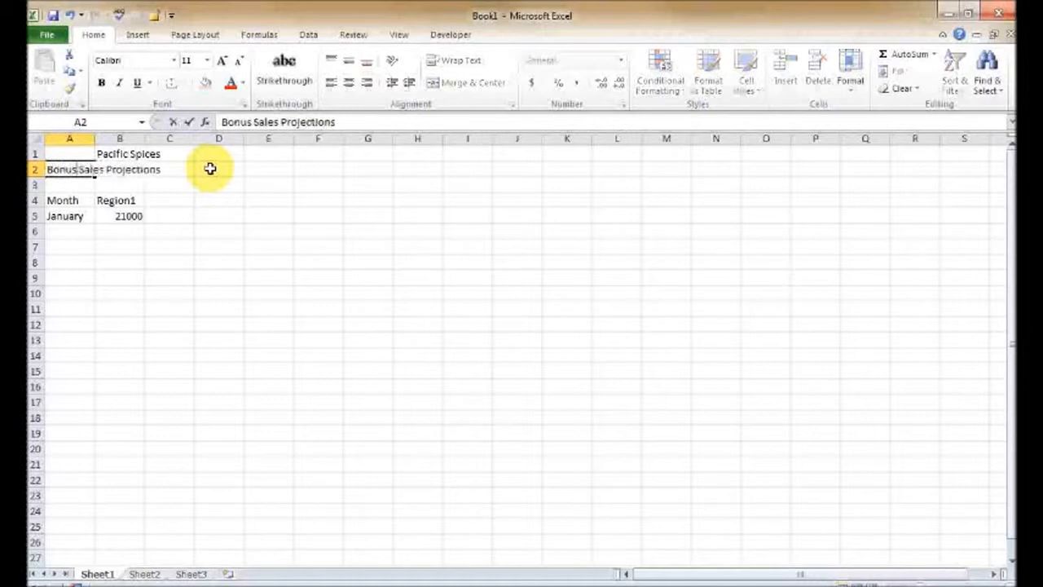
- Append 'for the northern region' to the end of the A2 subtitle
key(Right)
key(Right)
key(Right)
key(Right)
key(Right)
key(Right)
key(Right)
key(Right)
key(Right)
key(Right)
key(Right)
key(Right)
key(Right)
key(Right)
key(Right)
key(Right)
key(Right)
key(Right)
text(for the northern region)
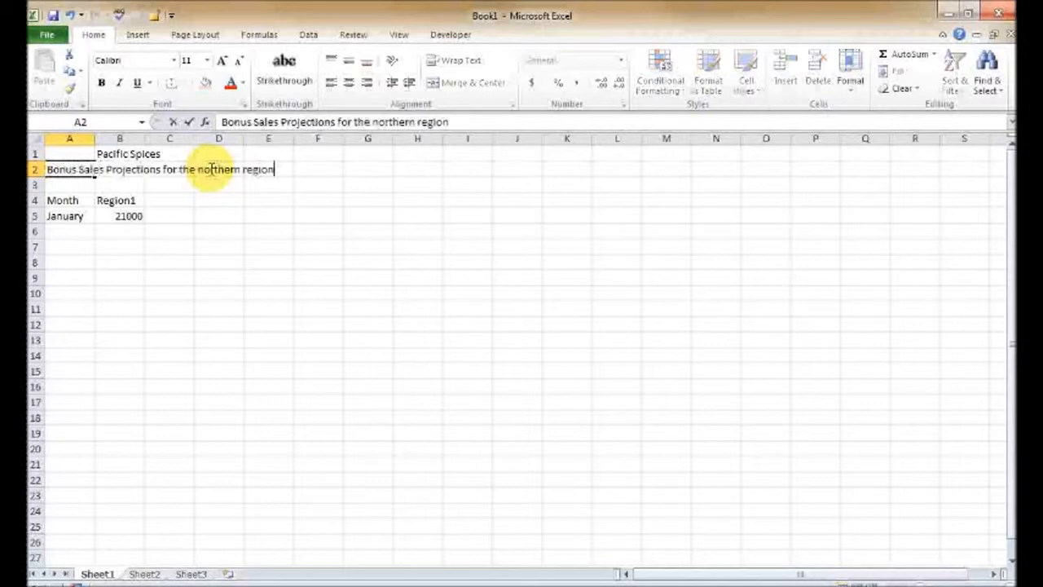
key(Return)
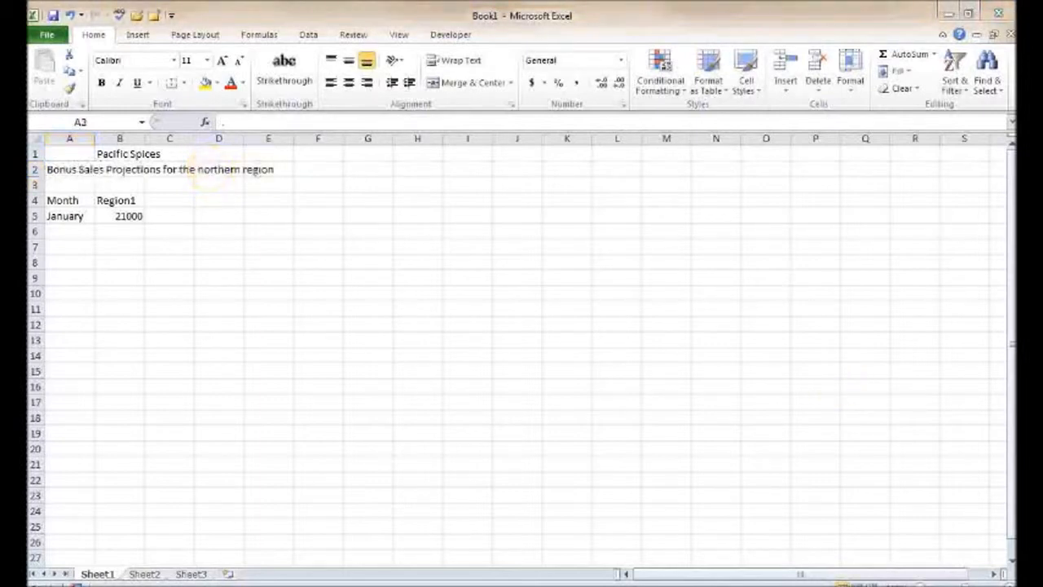
- Enter Final Version in cell A3
click(610, 11)
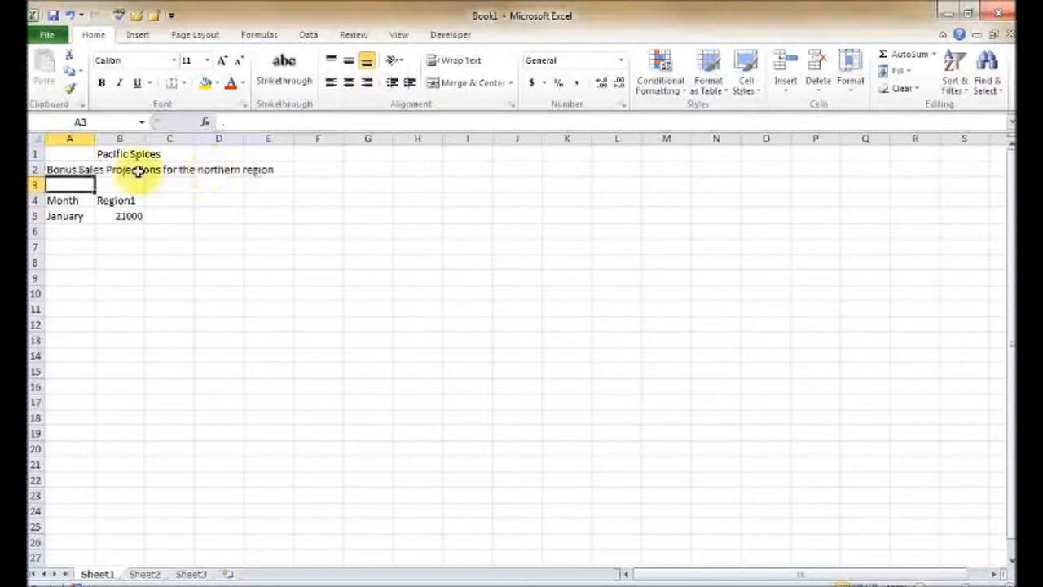
text(Final)
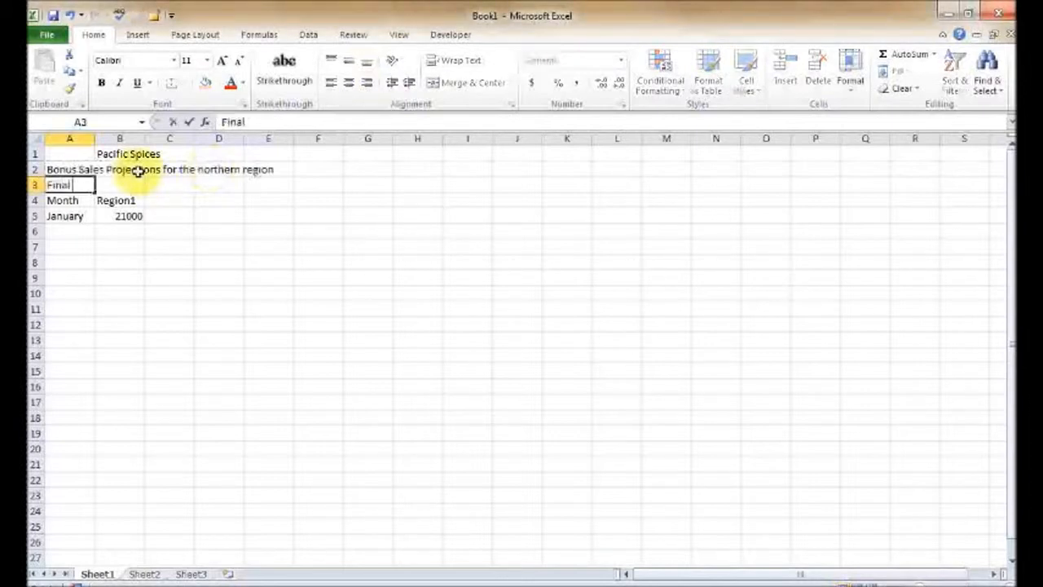
text( Version)
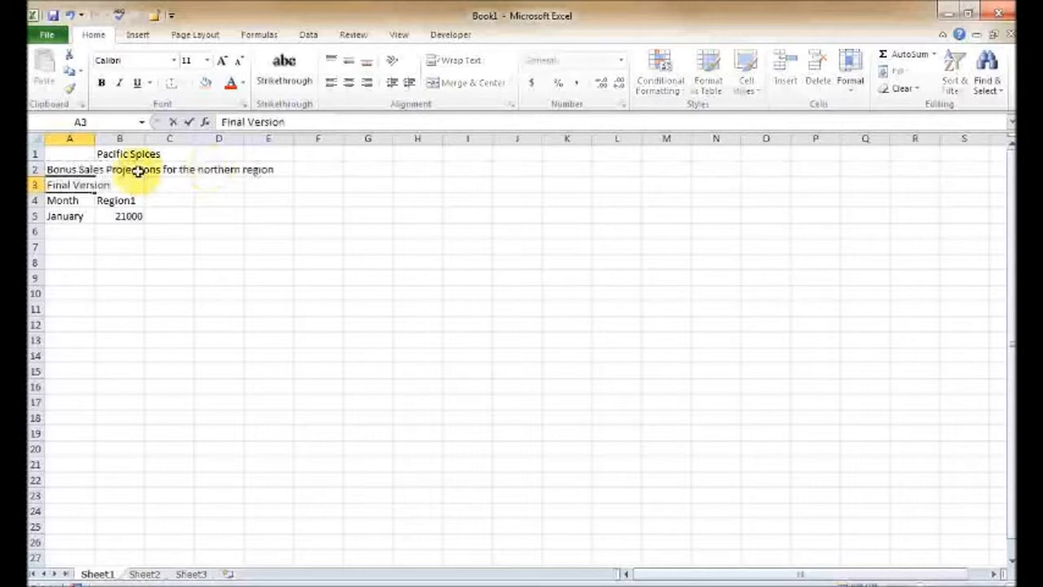
- Enter Confidential in cell C3
key(Tab)
key(Tab)
text(Confide)
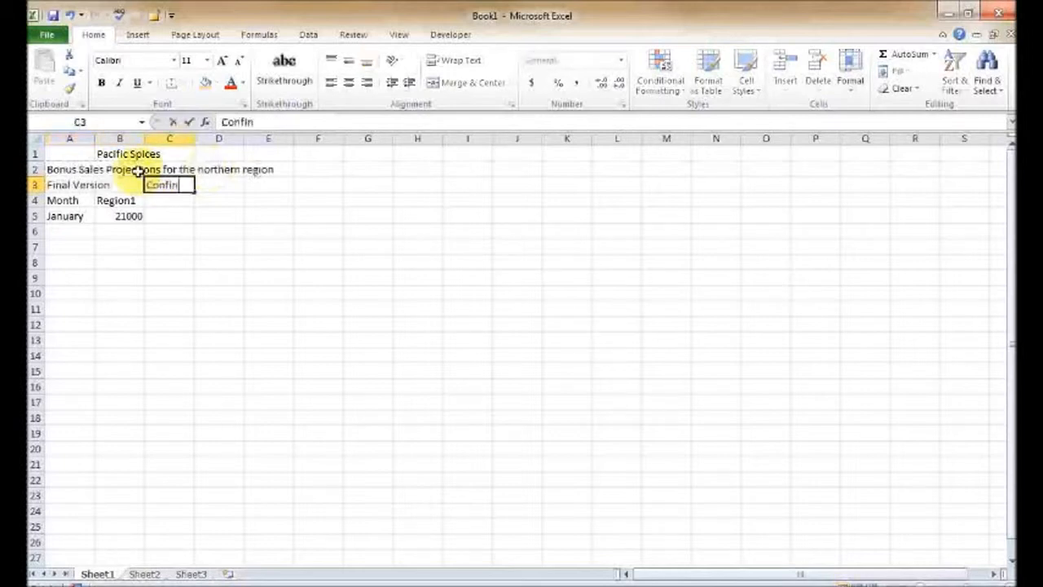
key(BackSpace)
text(ential)
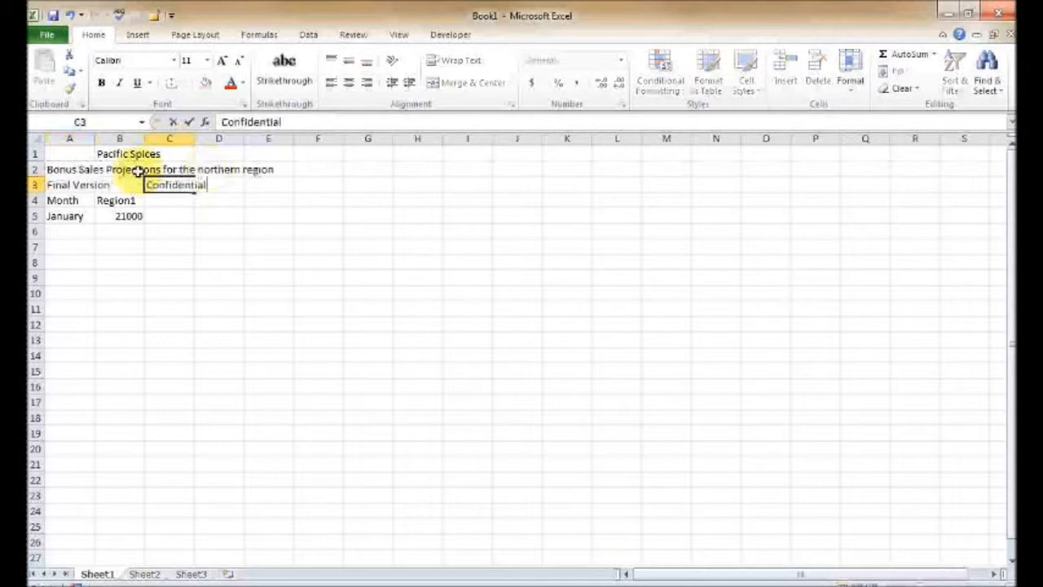
key(Return)
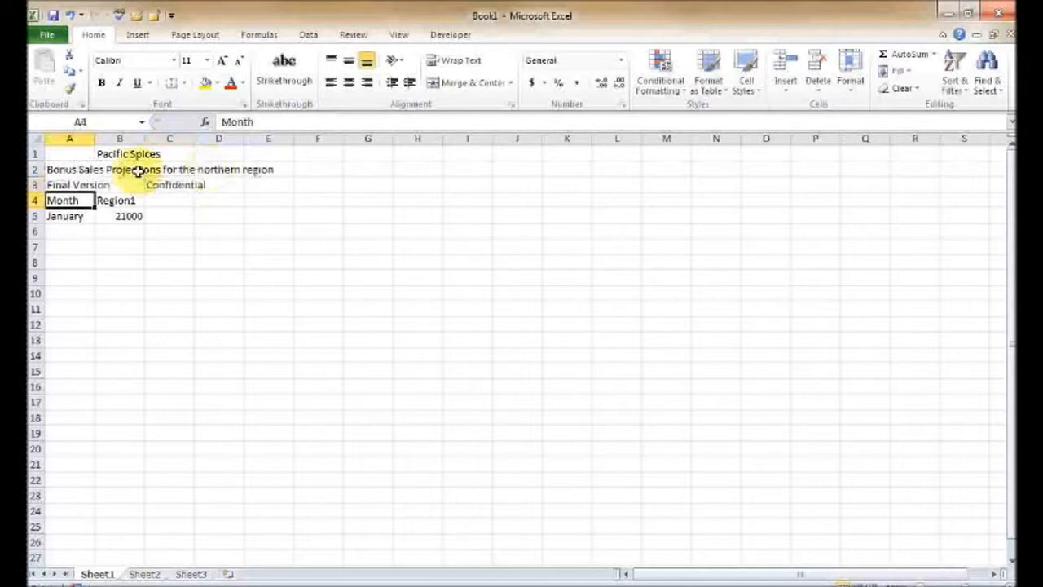
- Clear the contents of cell C3
click(913, 583)
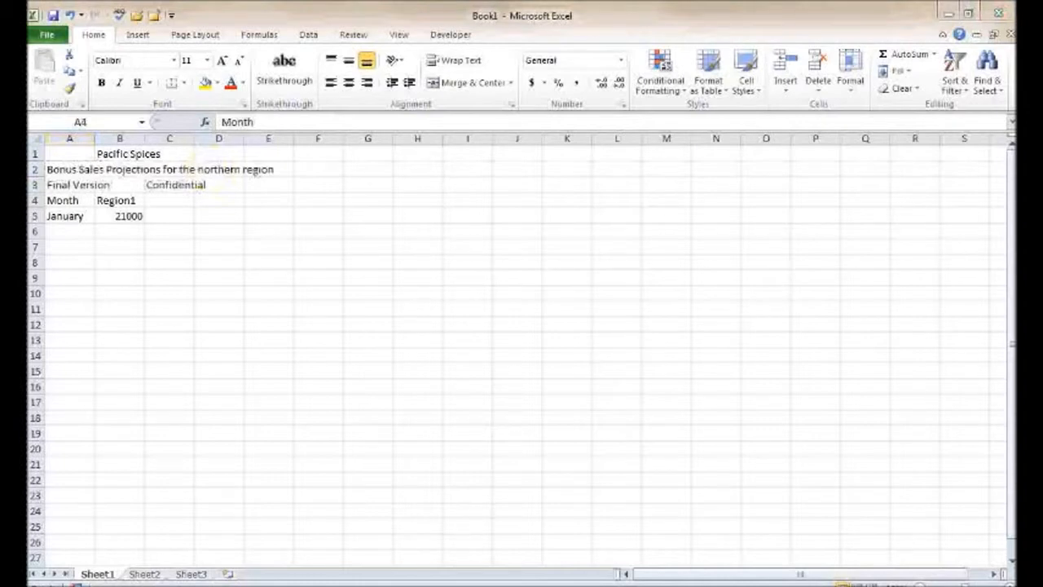
click(173, 186)
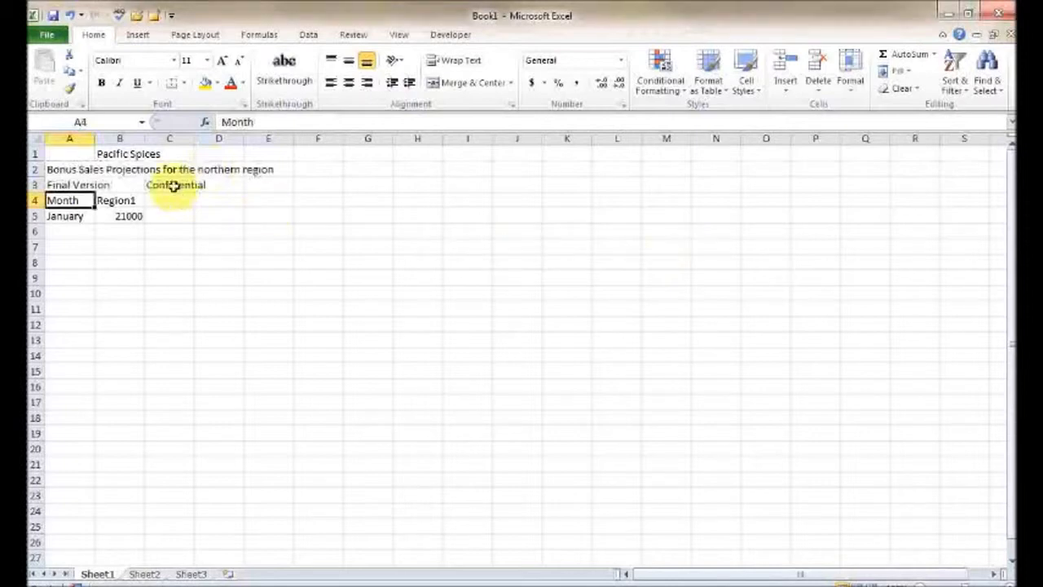
click(79, 185)
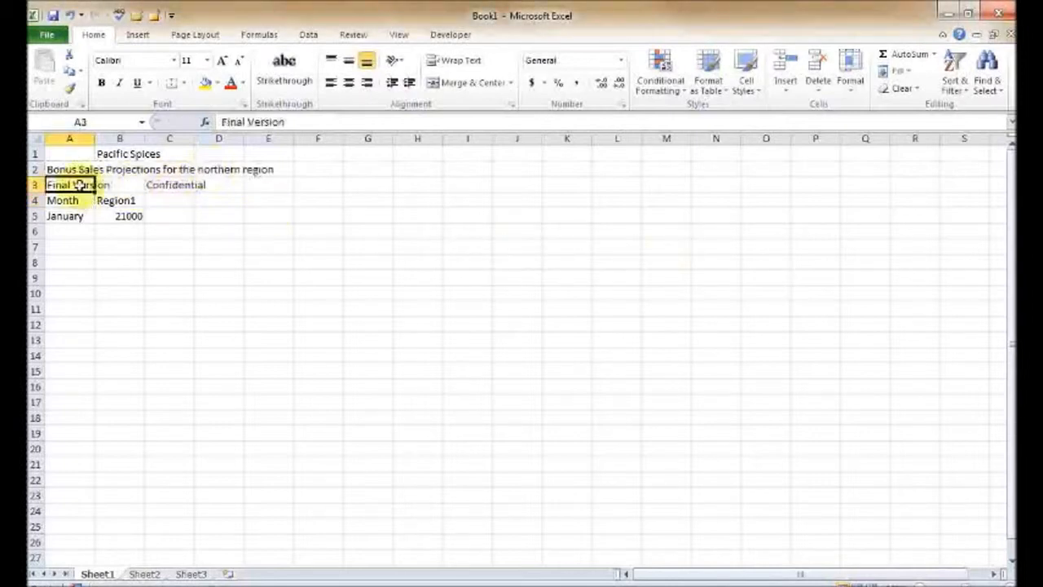
click(184, 188)
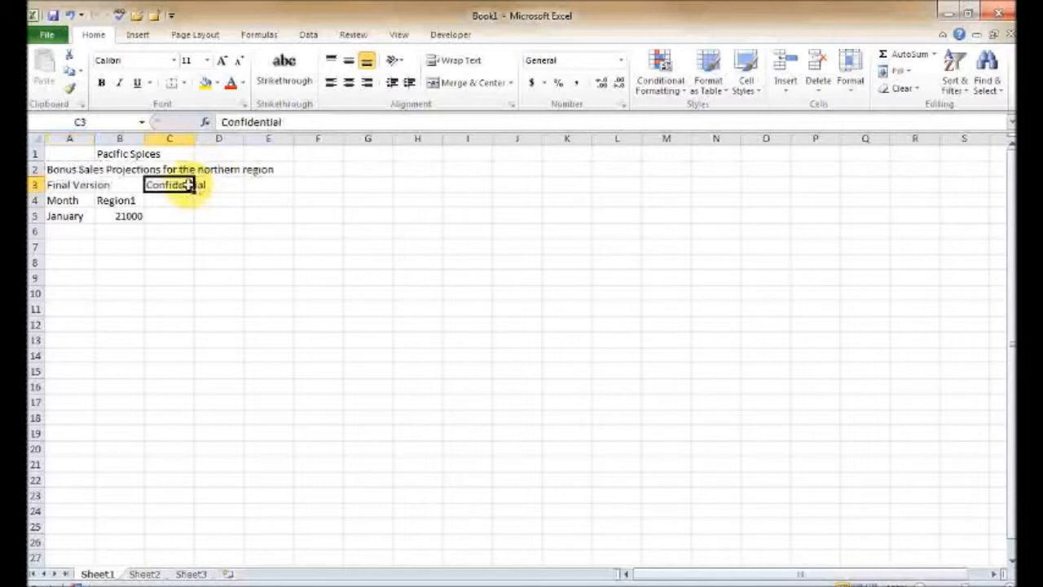
key(Delete)
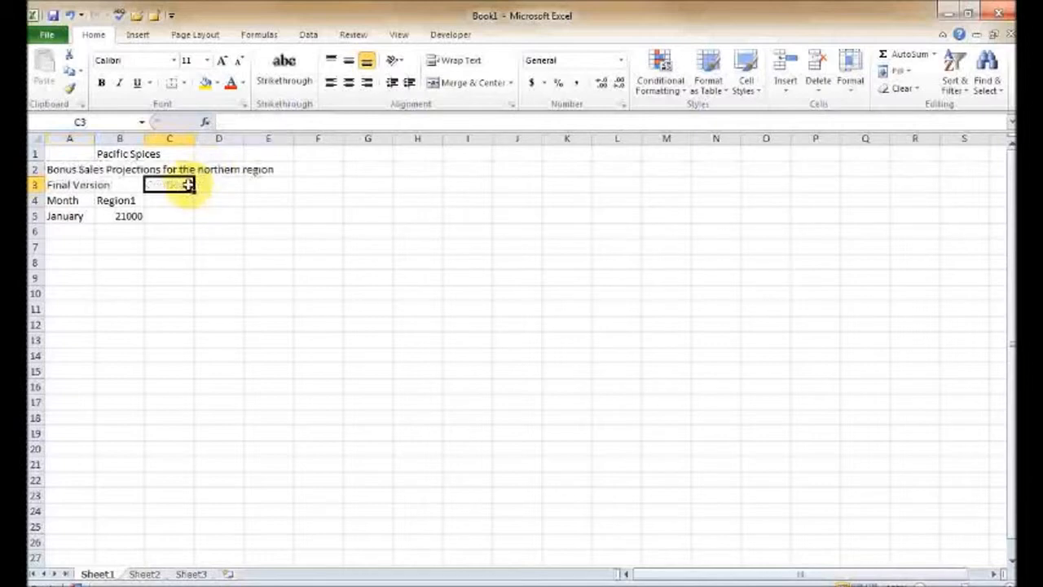
- Autofill the month names from January in A5 down through December in A16
key(Down)
key(Down)
key(Down)
key(Left)
key(Left)
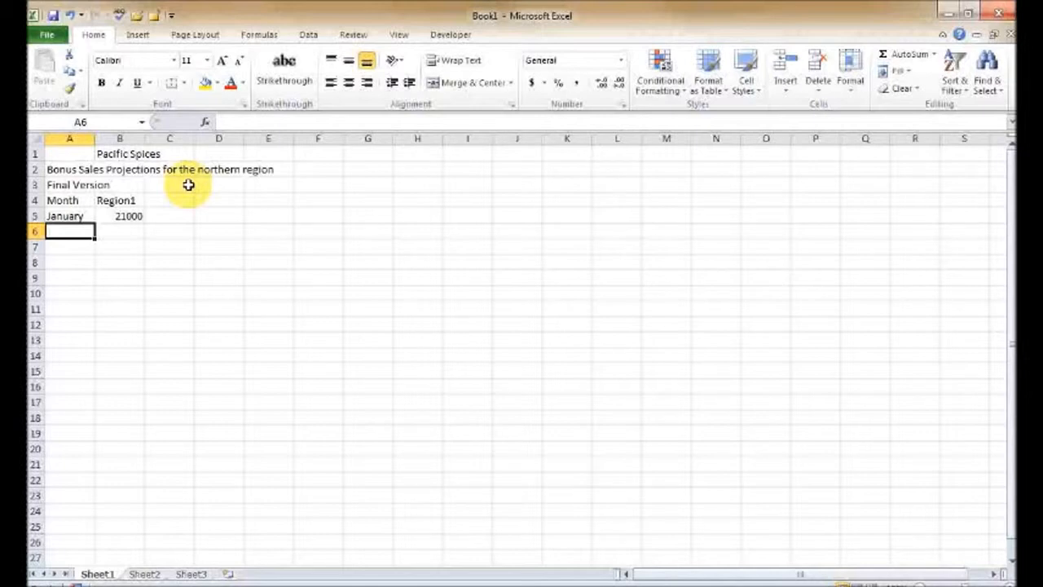
key(Up)
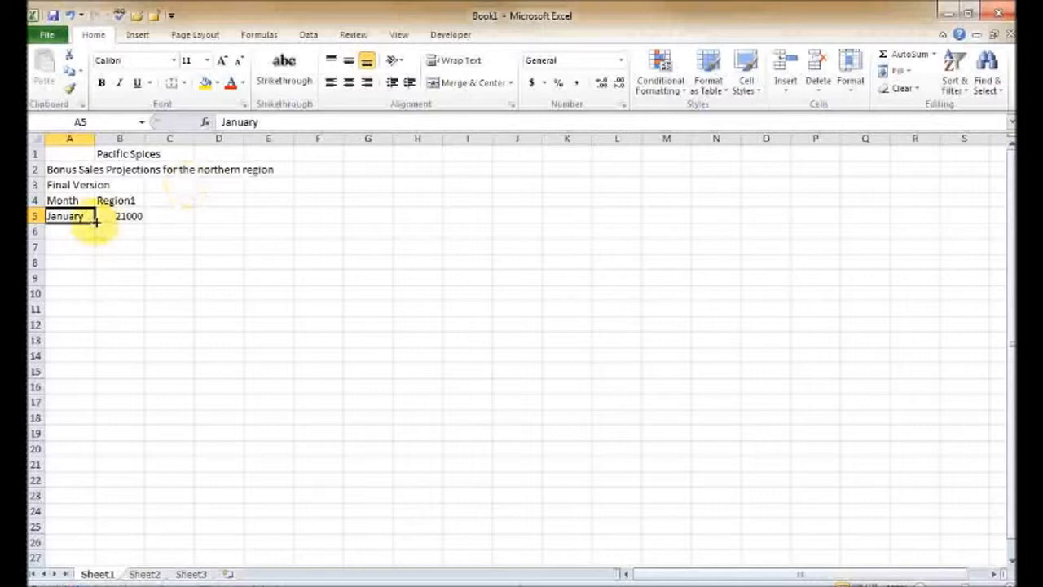
drag(95, 220, 94, 388)
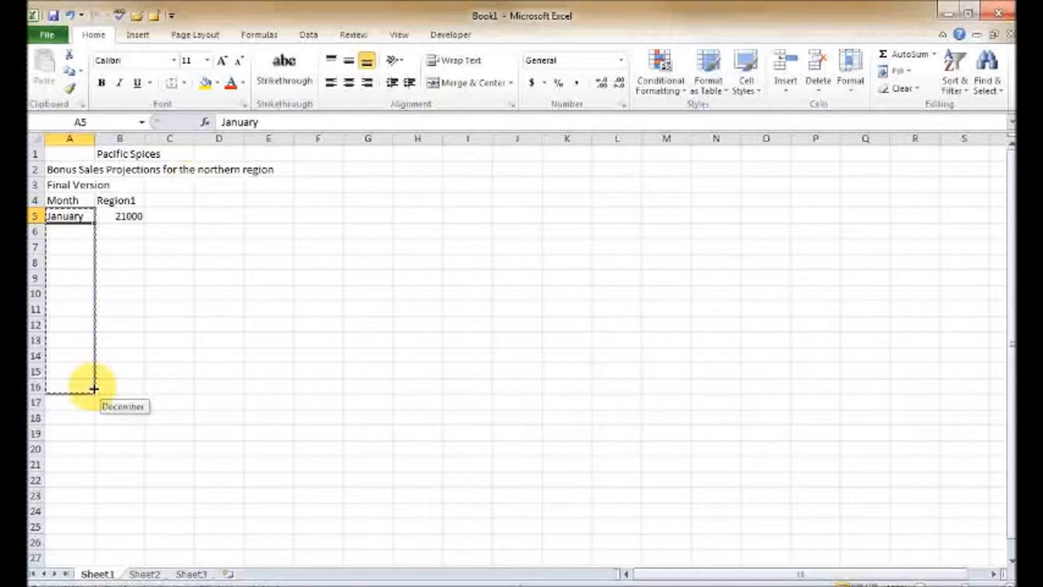
drag(94, 389, 95, 390)
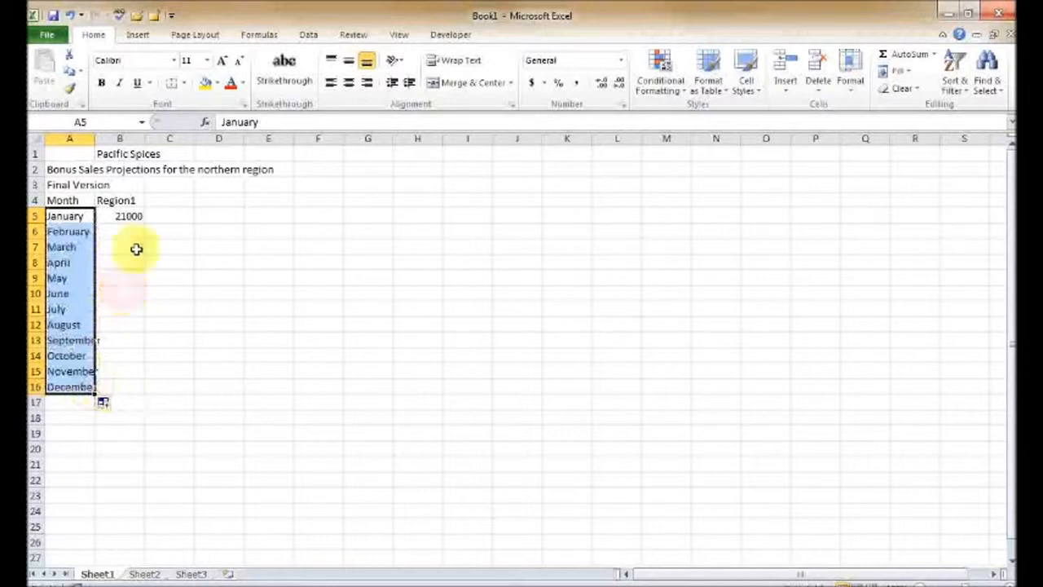
- Autofill the Region1 header across to Region4 in E4
click(119, 200)
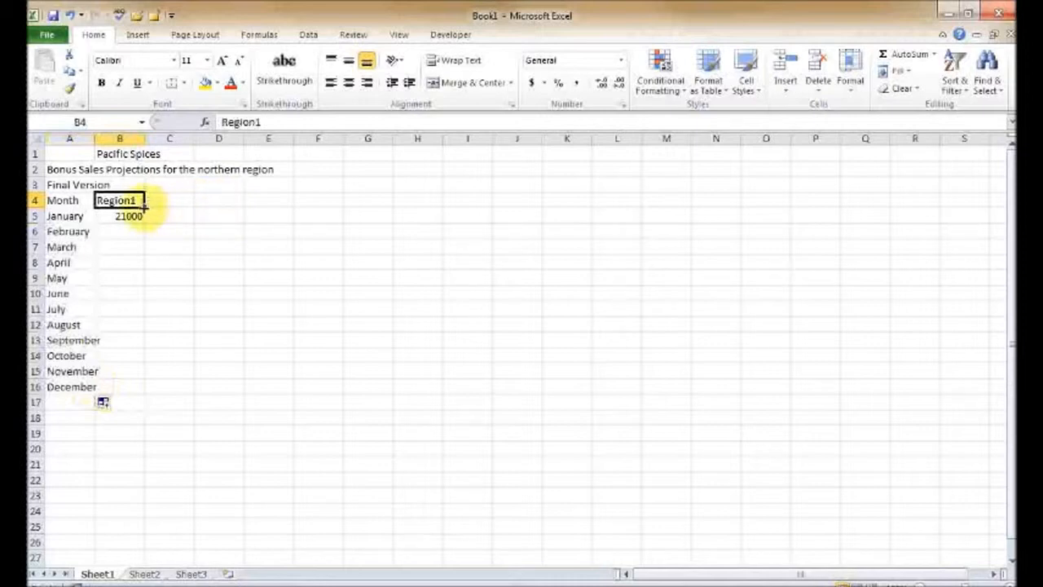
drag(144, 207, 284, 202)
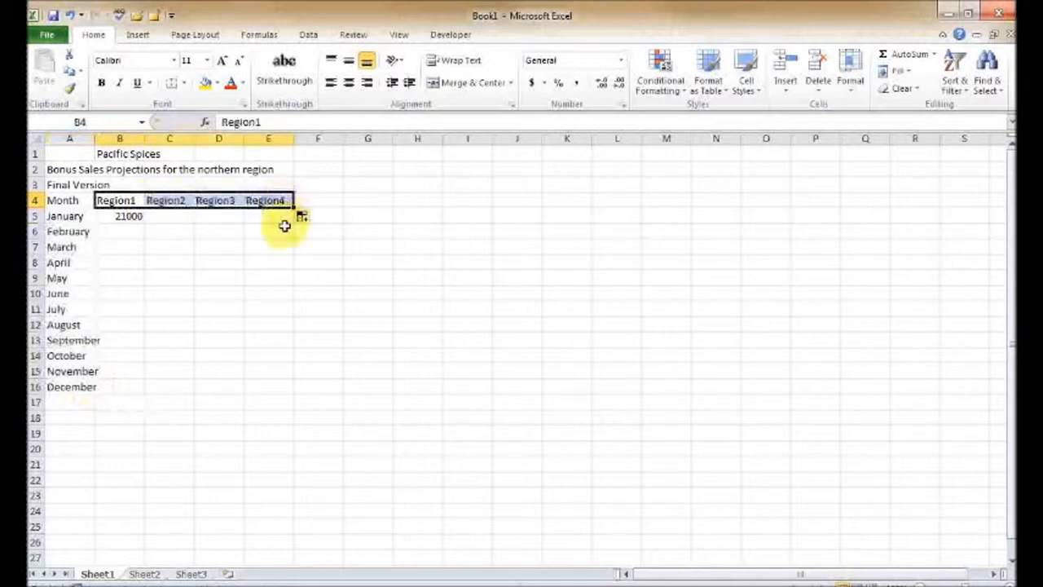
- Autofill the 21000 value from B5 down to B16
click(132, 219)
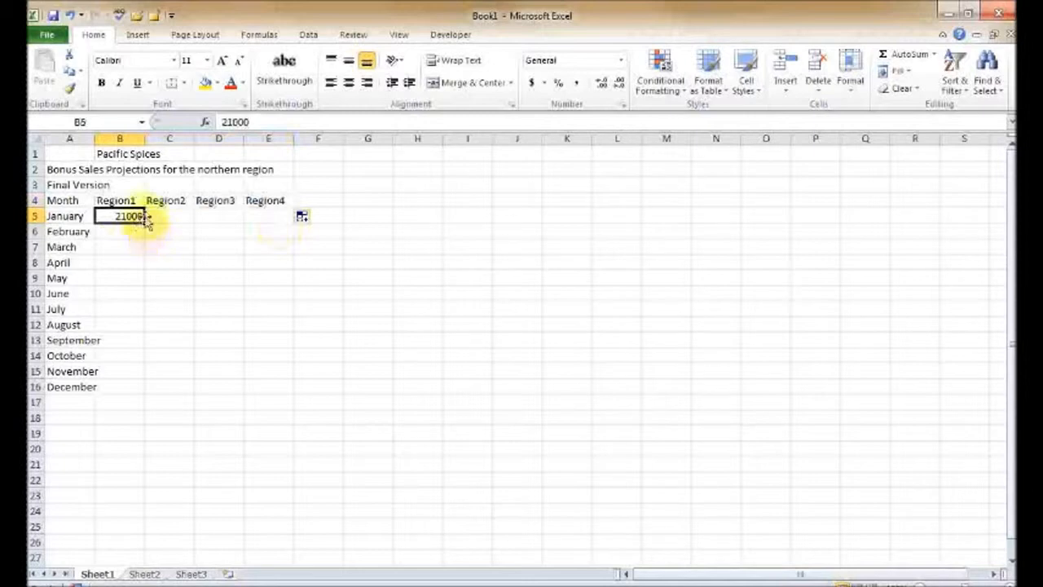
drag(143, 219, 149, 390)
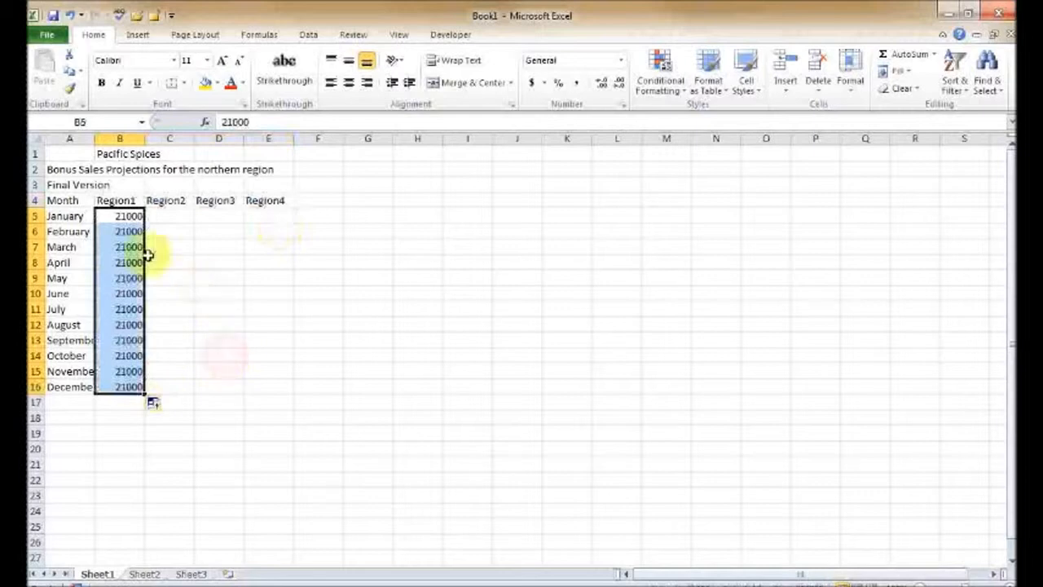
- Clear the filled values from B6 through B16
click(129, 235)
drag(130, 235, 140, 386)
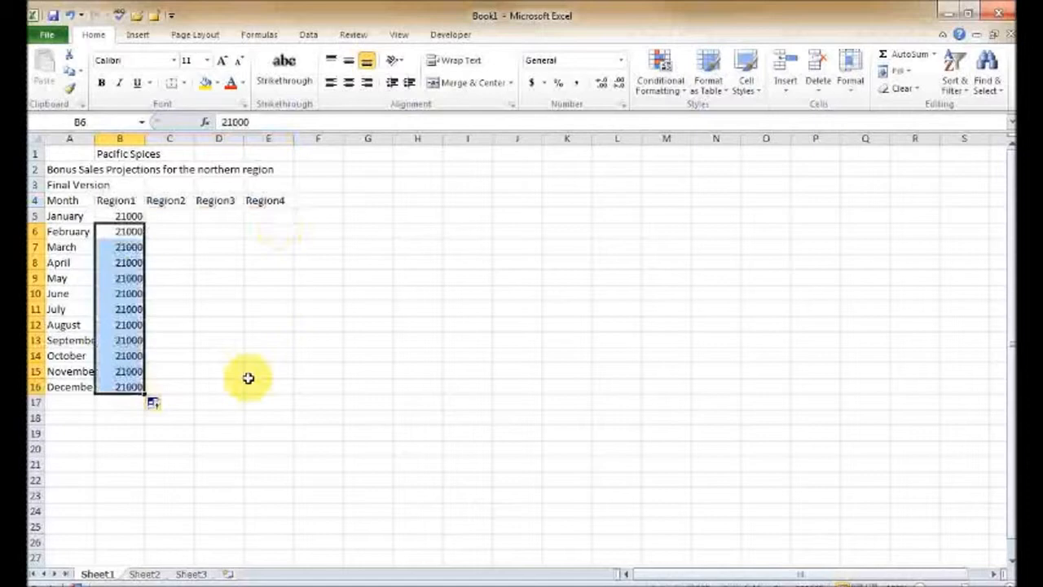
key(Delete)
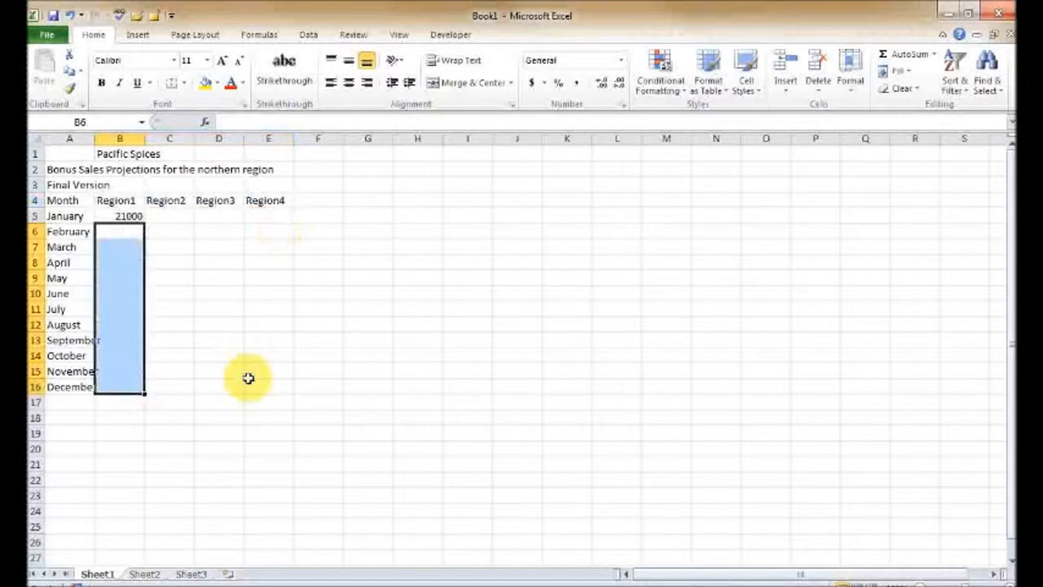
- Enter 22000 for February in cell B6 and return to B5
click(117, 233)
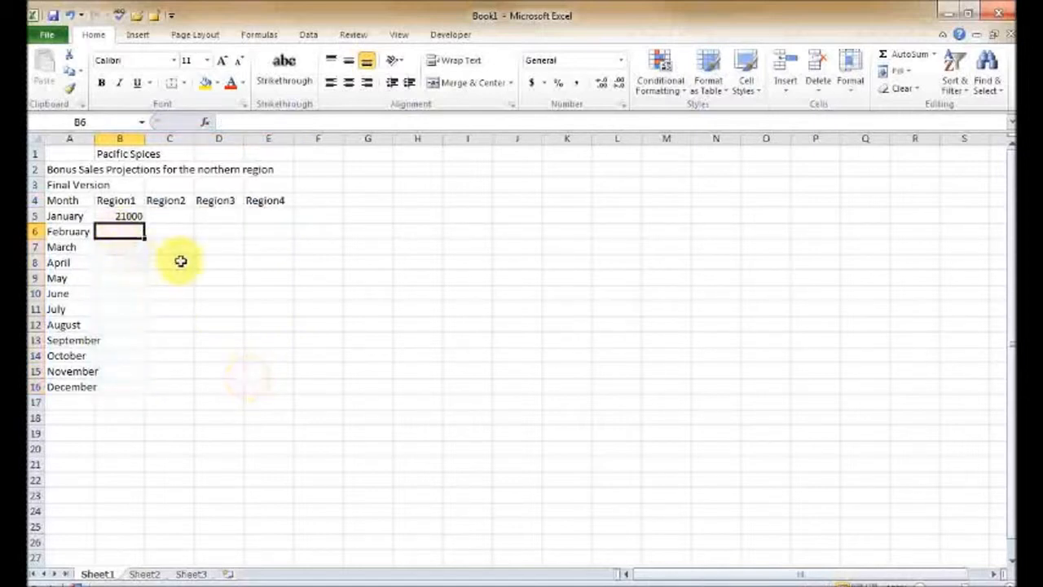
text(22000)
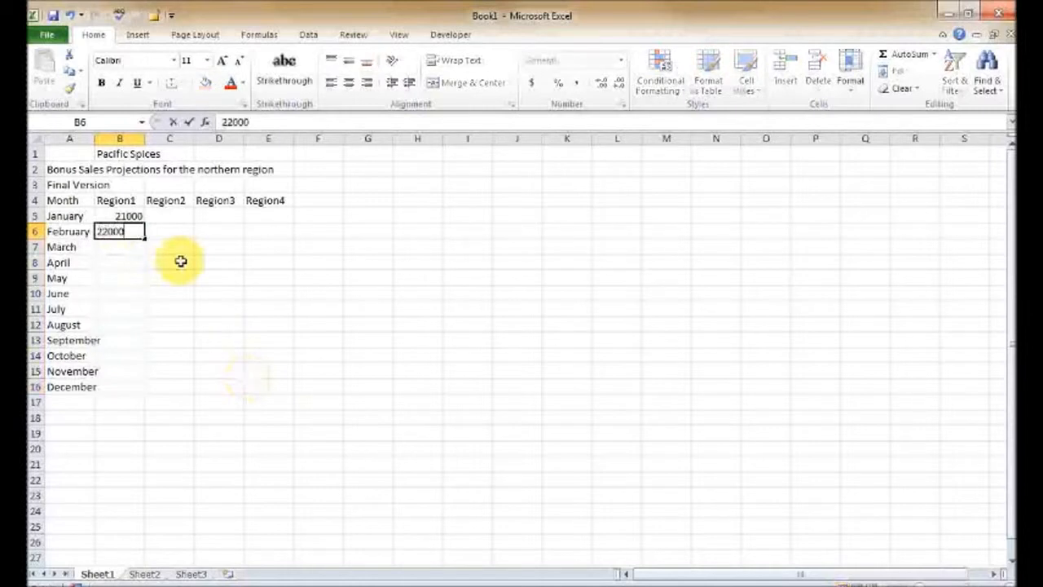
key(Return)
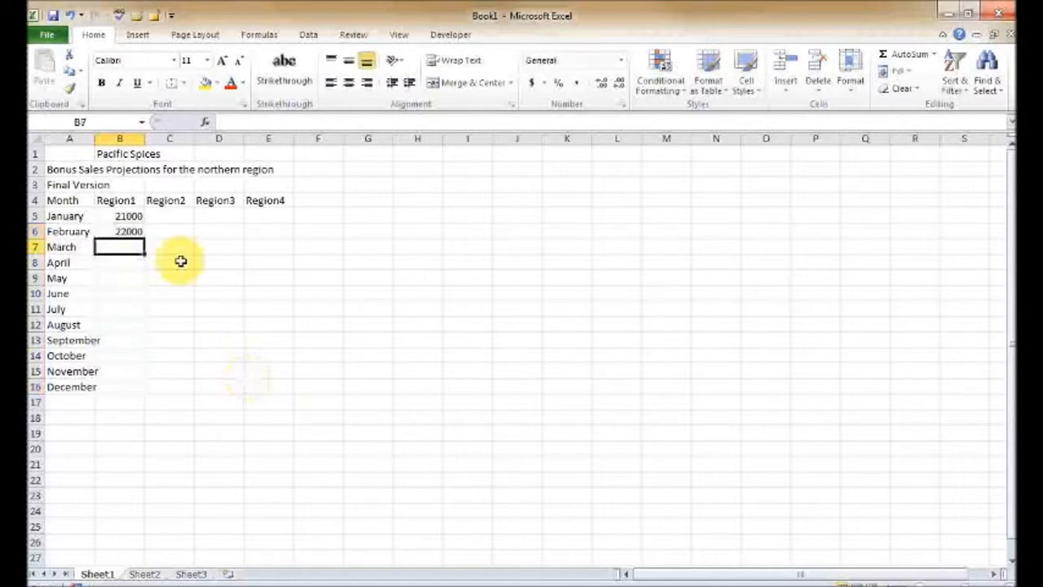
key(Up)
key(Up)
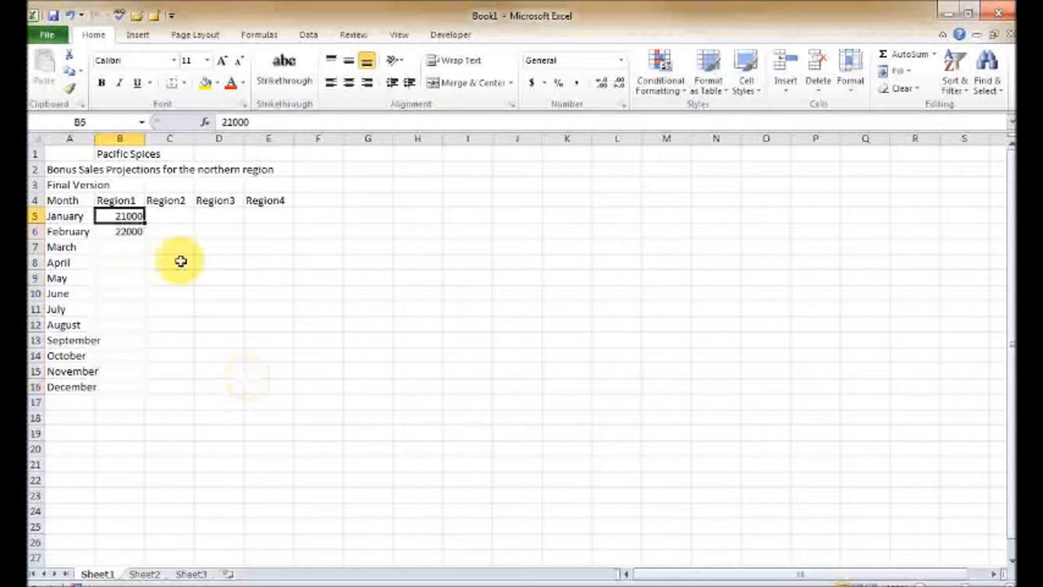
- Autofill the 21000 and 22000 series from B5:B6 down to December in B16
drag(121, 217, 122, 231)
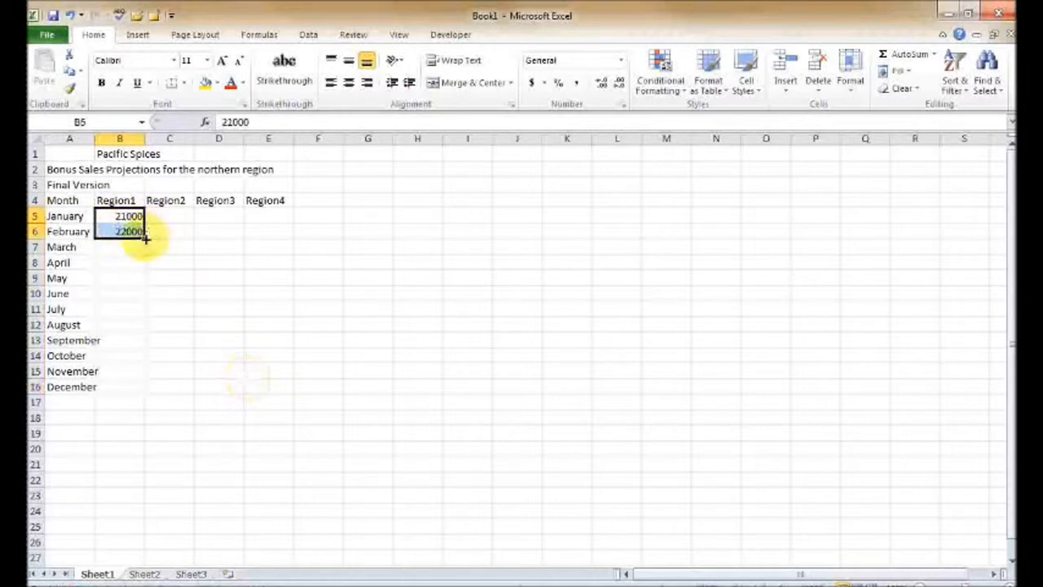
drag(145, 237, 147, 388)
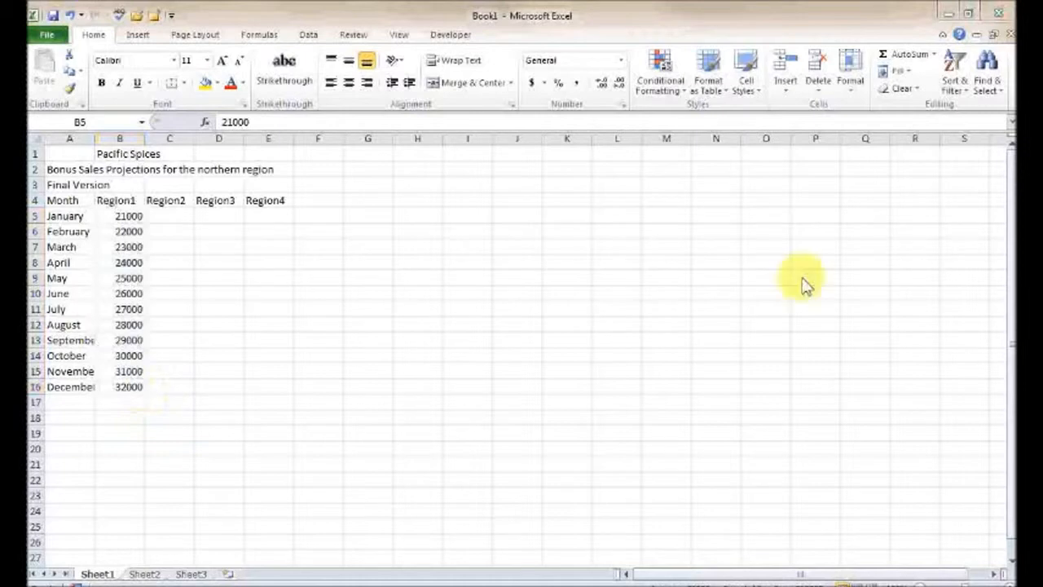
click(364, 295)
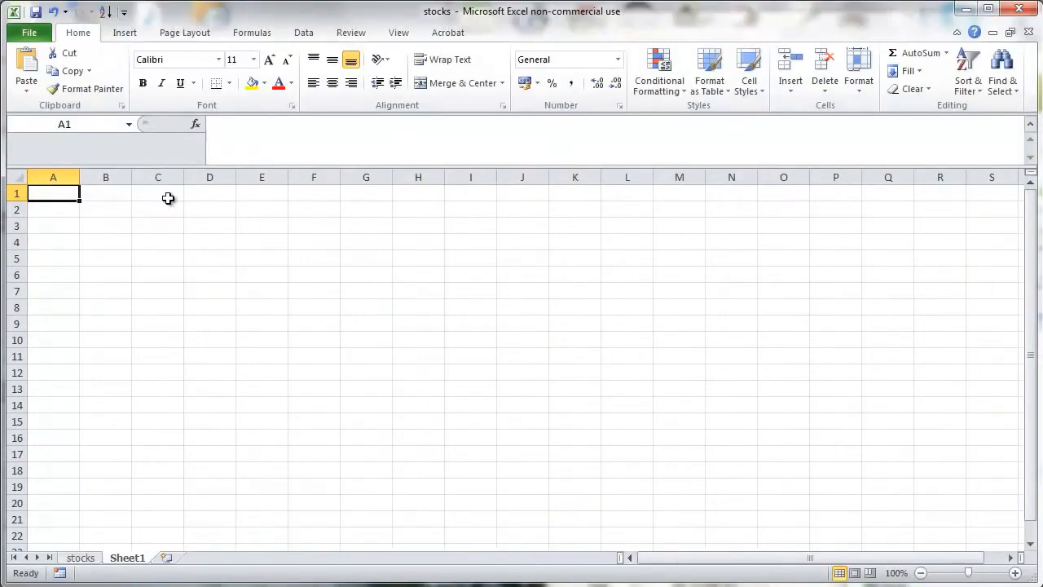
- Start a Name/Age list with the Name header in A1 and the first name in A2, and enter age 36 in B7
text(Name)
key(Return)
text(Jim)
key(Return)
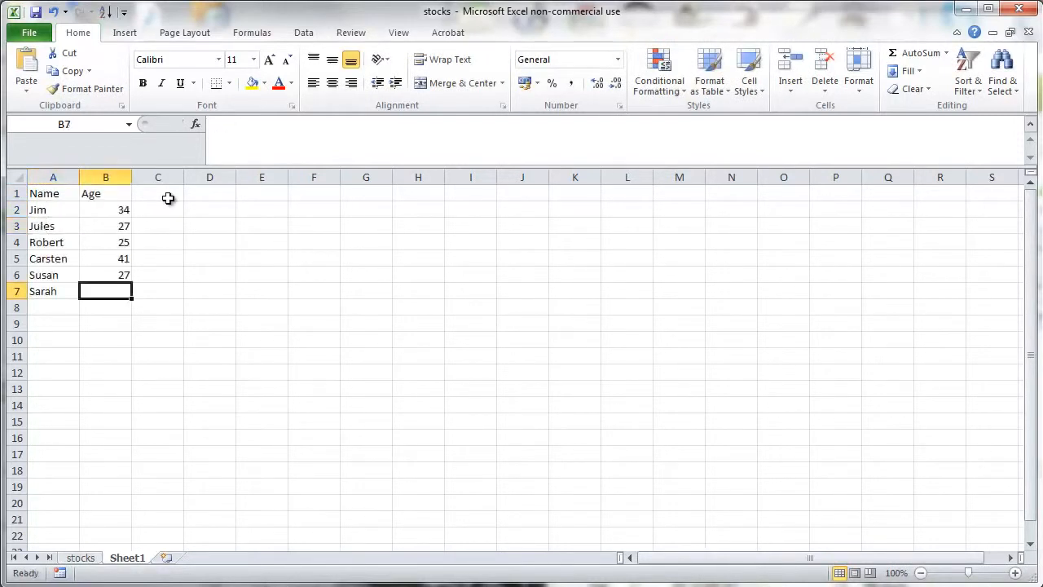
text(36)
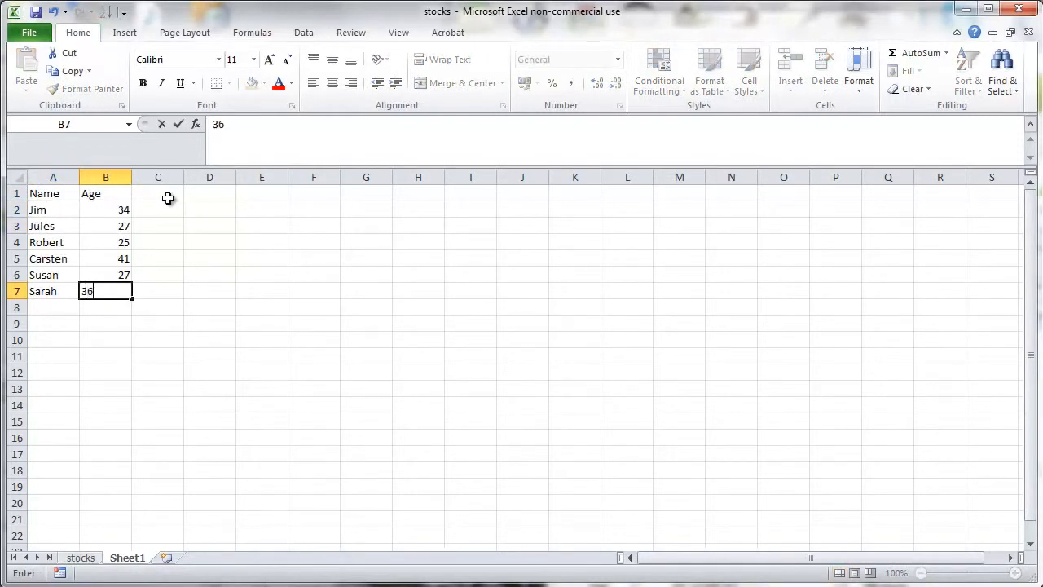
key(Tab)
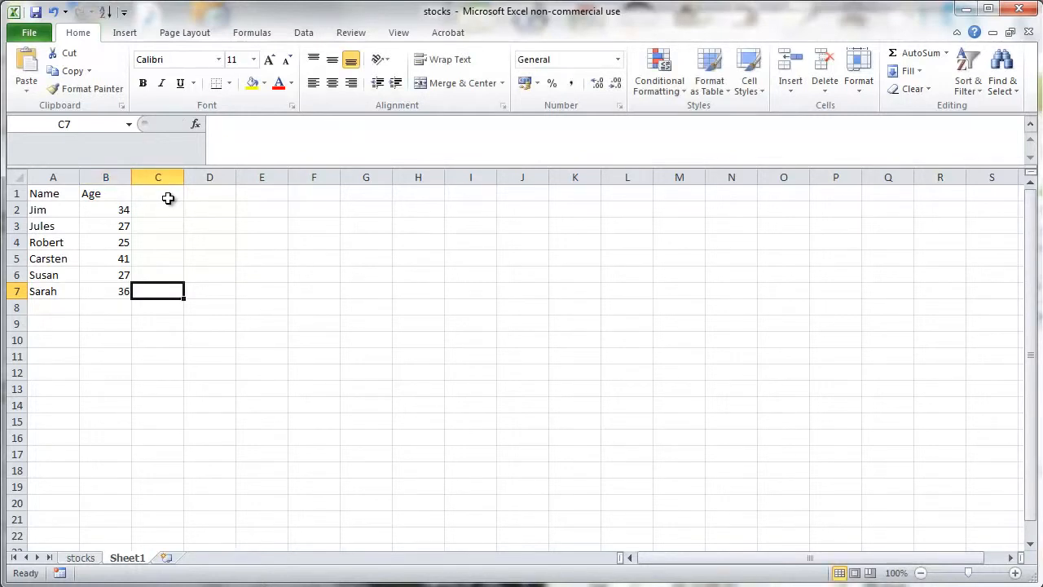
- Enter an AVERAGE formula over the ages in B2:B7 in cell B8
key(Down)
key(Left)
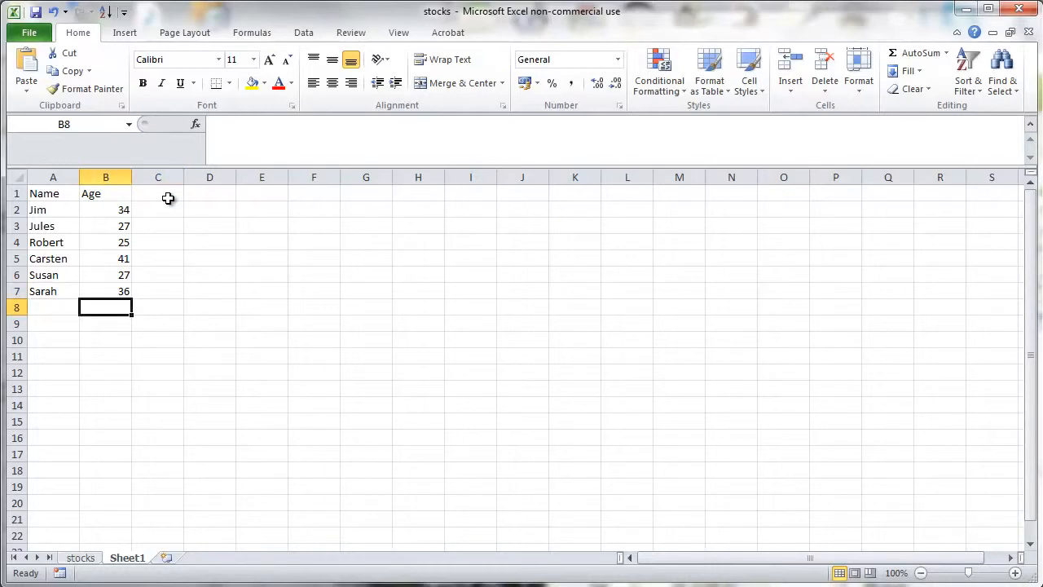
text(=)
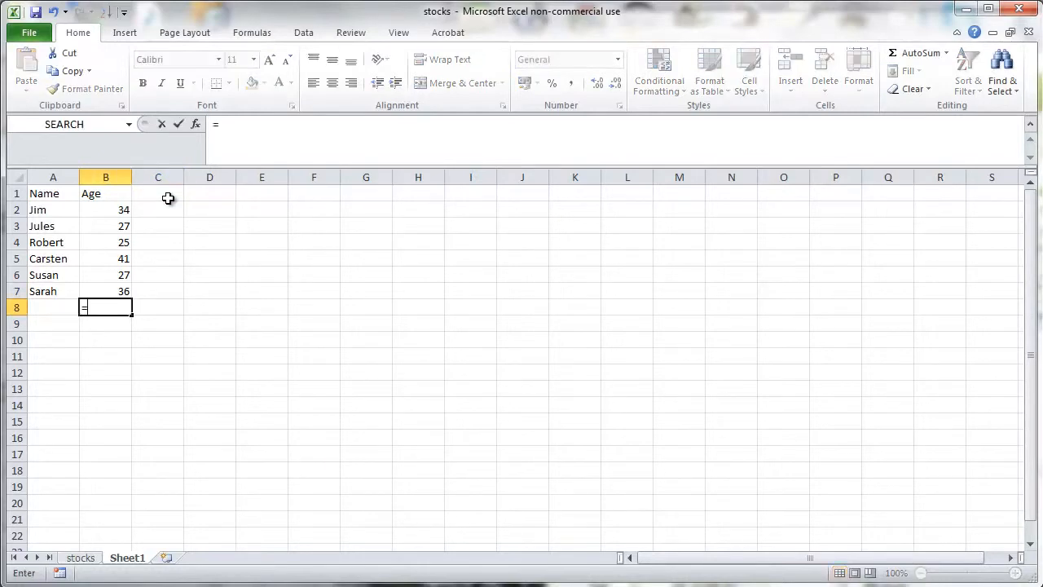
text(average)
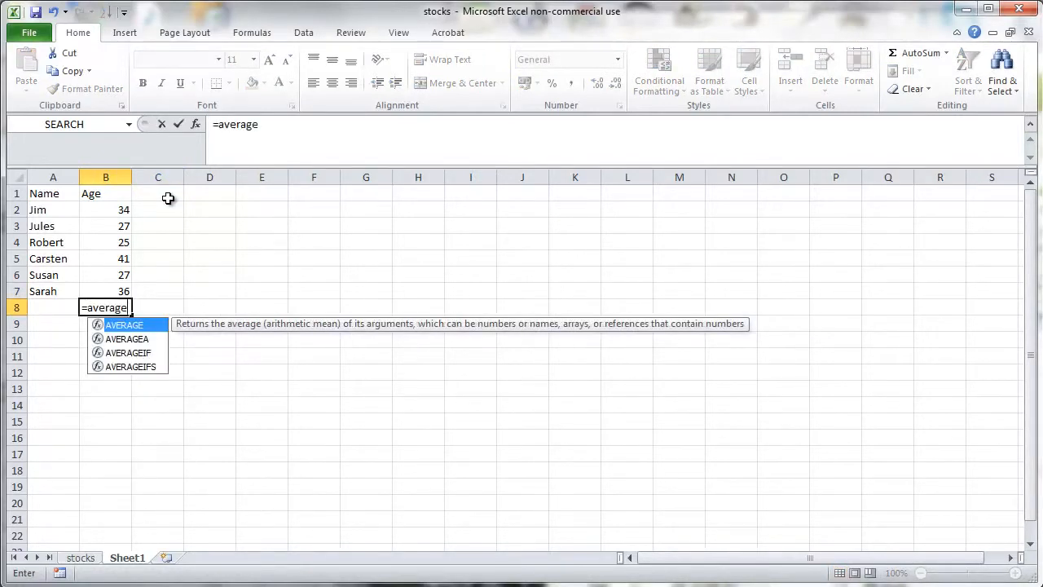
text(()
key(Up)
key(shift+Up)
key(shift+Up)
key(shift+Up)
key(shift+Up)
key(shift+Up)
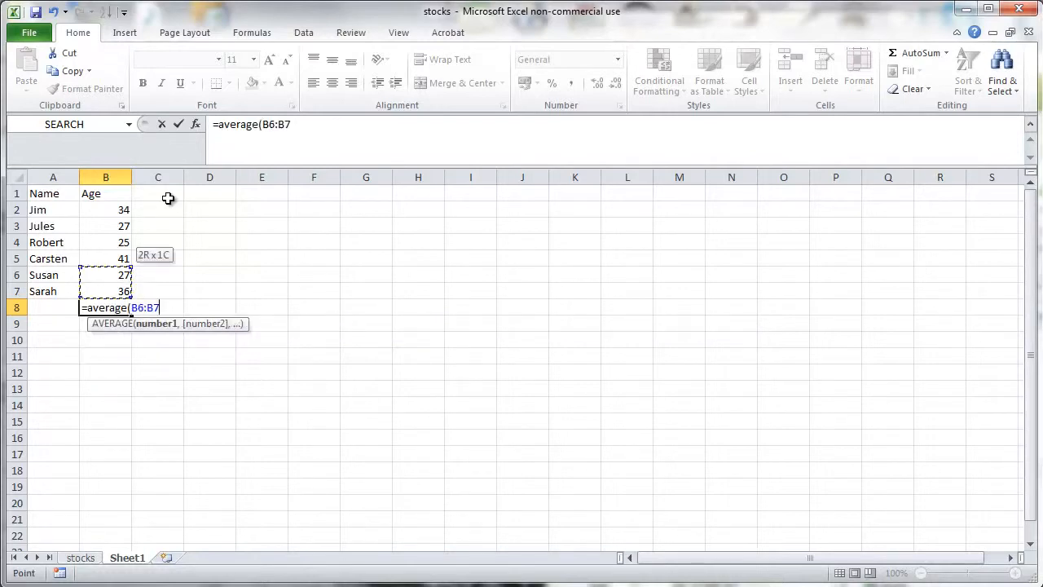
text())
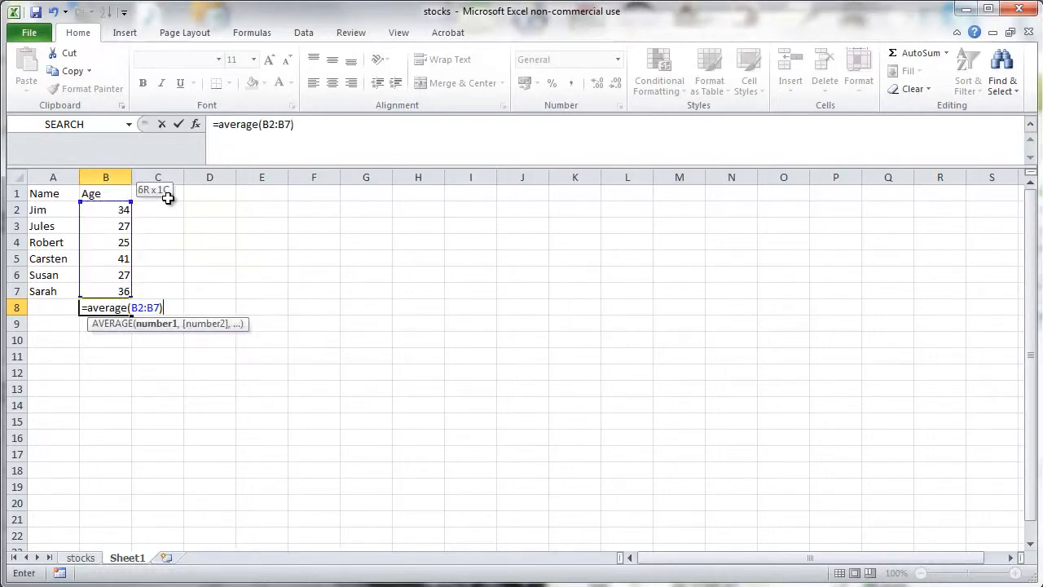
key(Return)
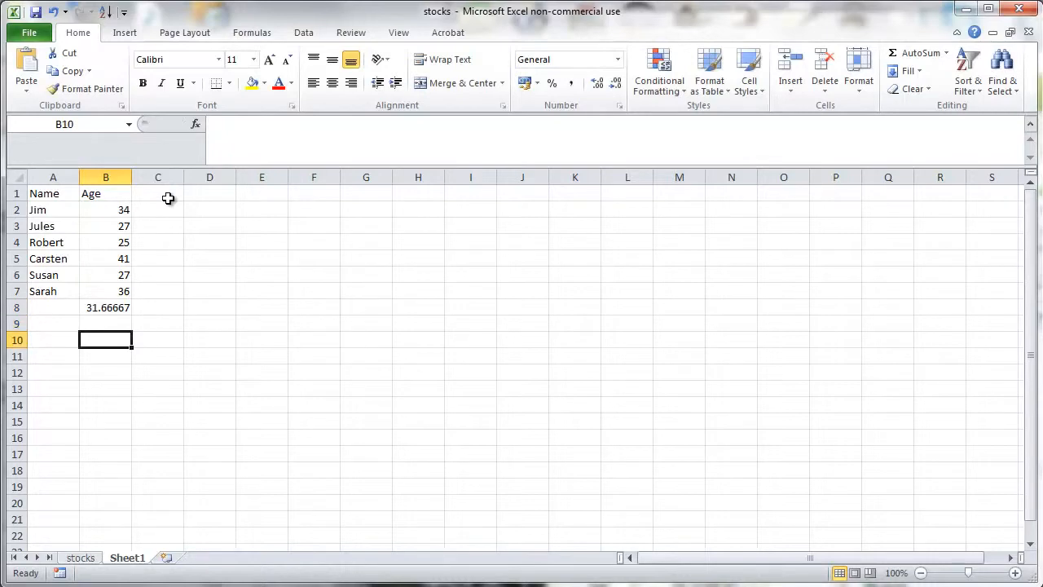
- Enter =SUM(B2:B7) in B9 to total the ages
text(=sum()
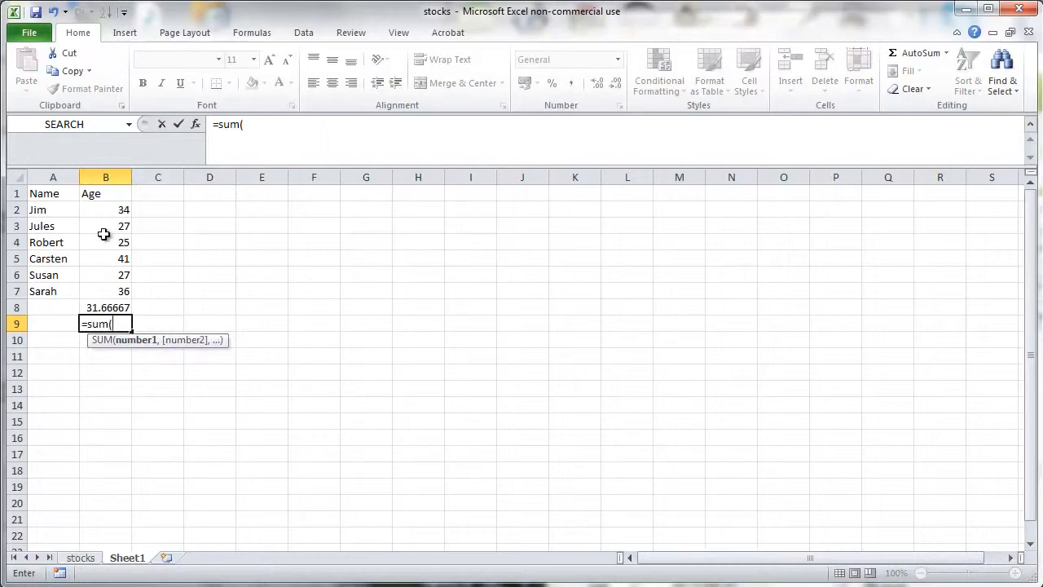
drag(105, 209, 106, 291)
text())
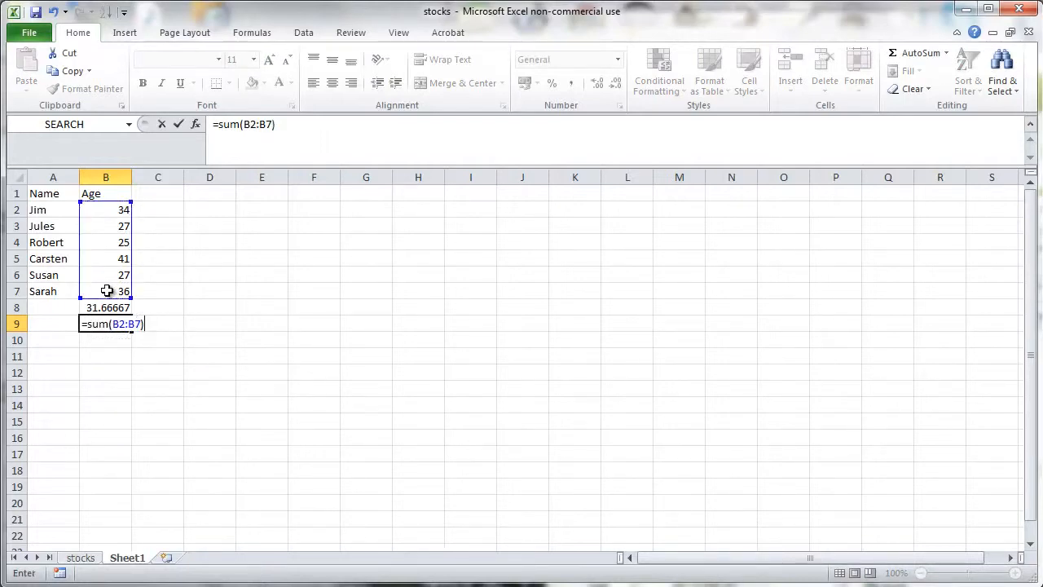
key(Return)
key(Up)
key(Right)
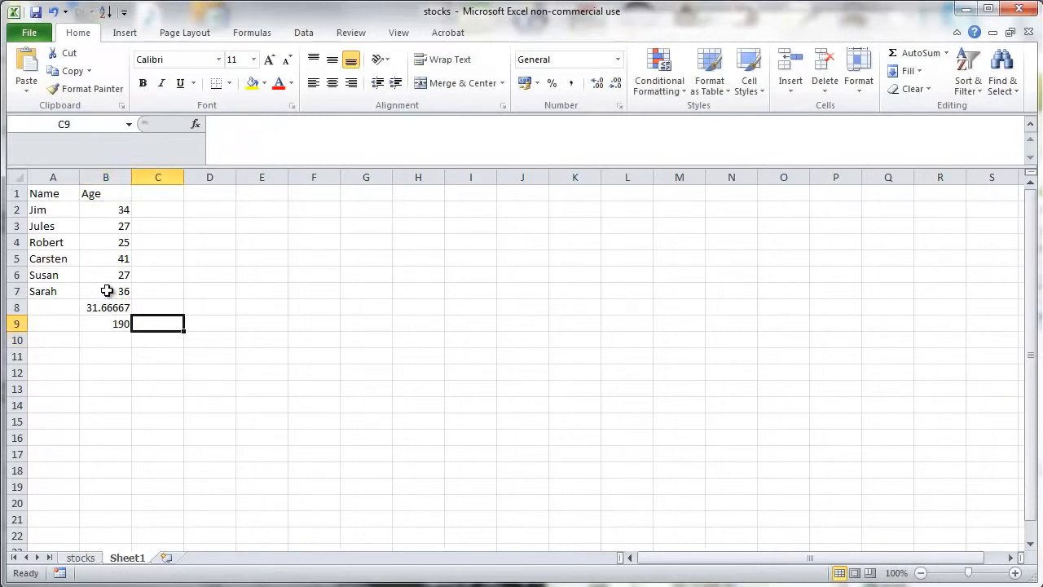
- Enter a formula in B10 that divides B9 by 6
key(Down)
key(Left)
text(=)
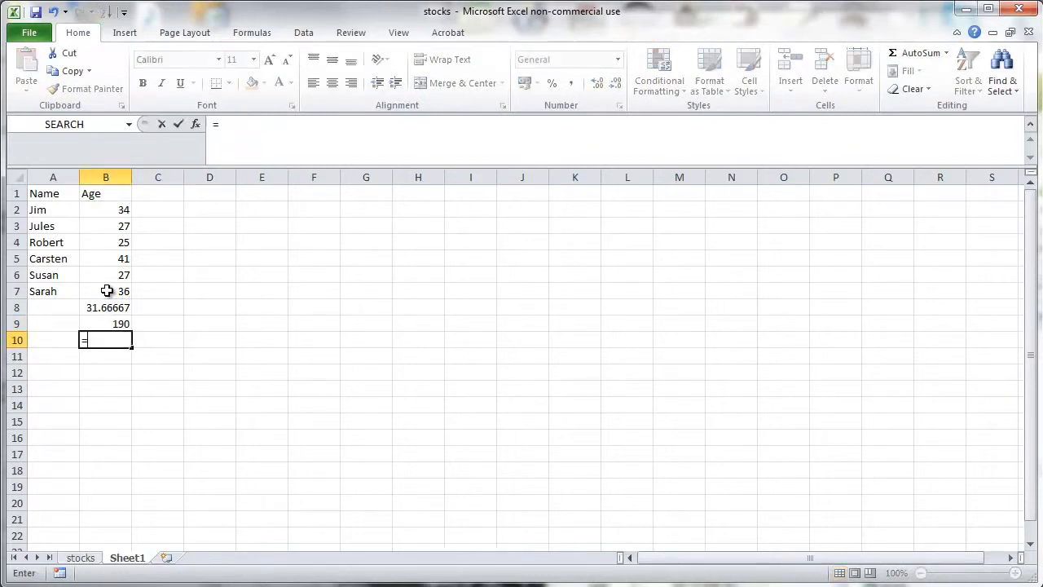
key(Up)
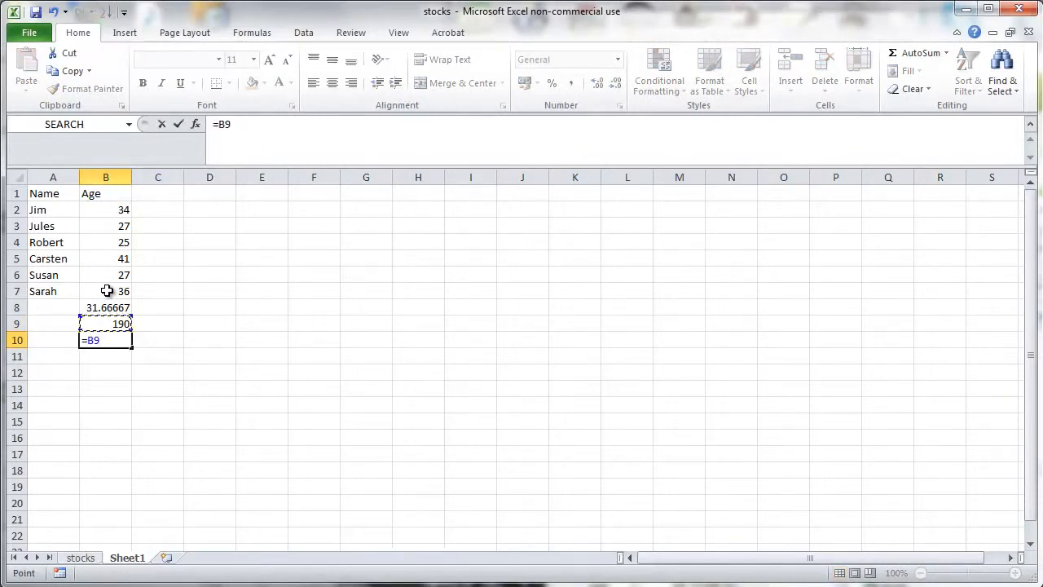
text(/6)
key(Return)
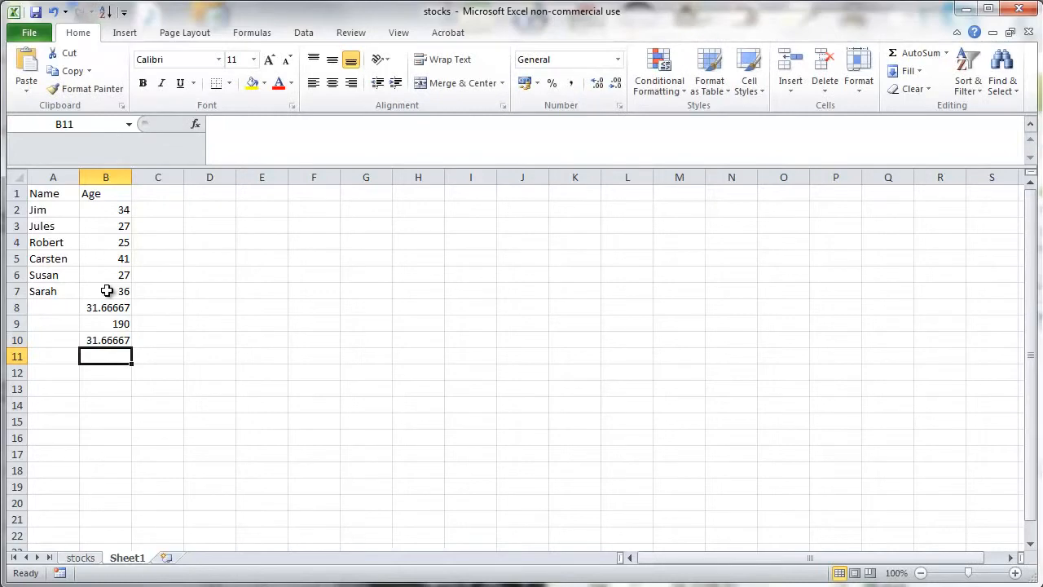
key(Up)
key(Up)
key(Up)
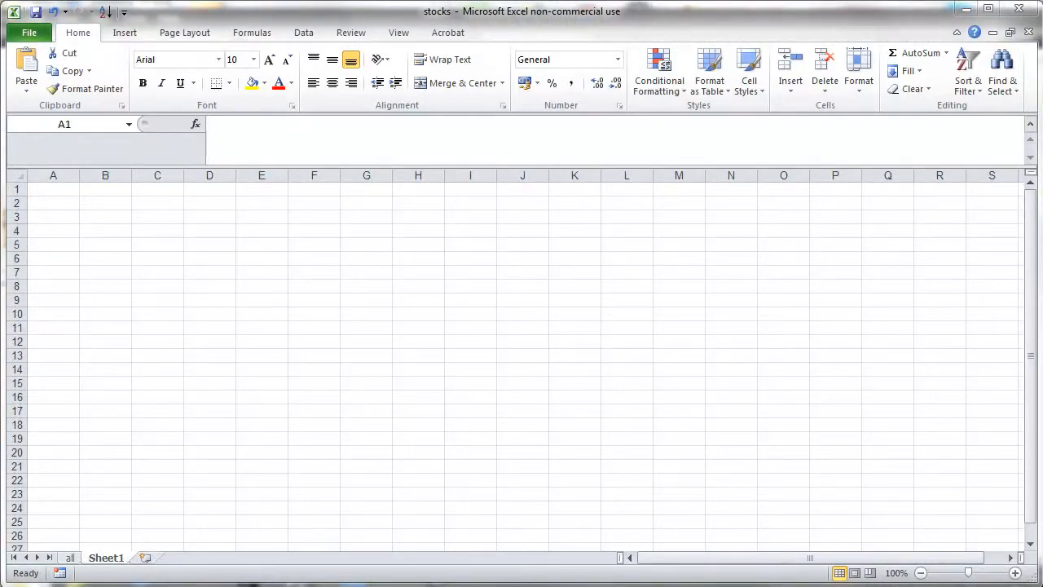
- Enter the Namne header in A1 and a BMI column header in D1 of the weight and height sheet
click(66, 188)
text(Namne)
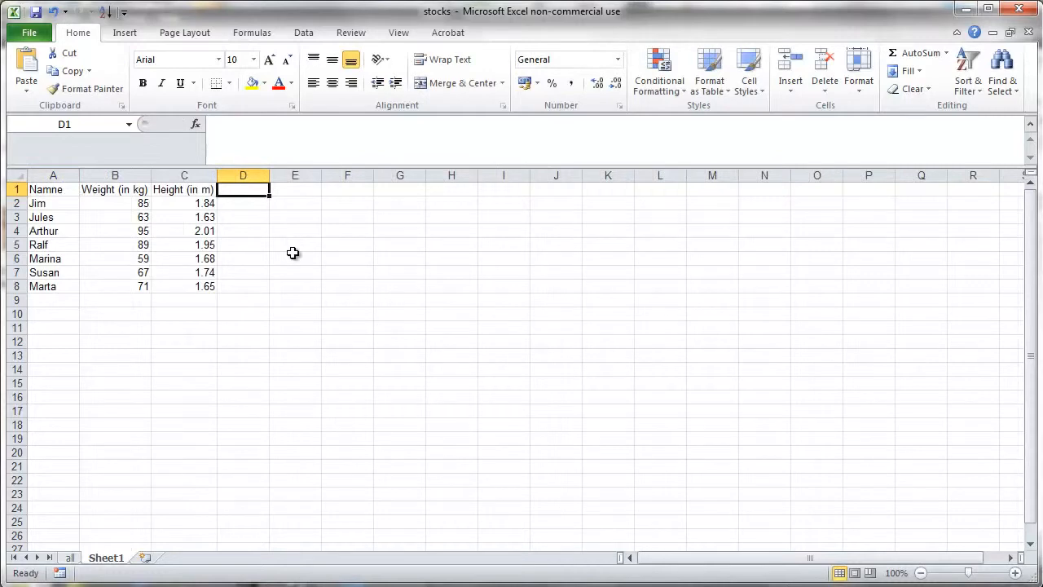
text(BMI)
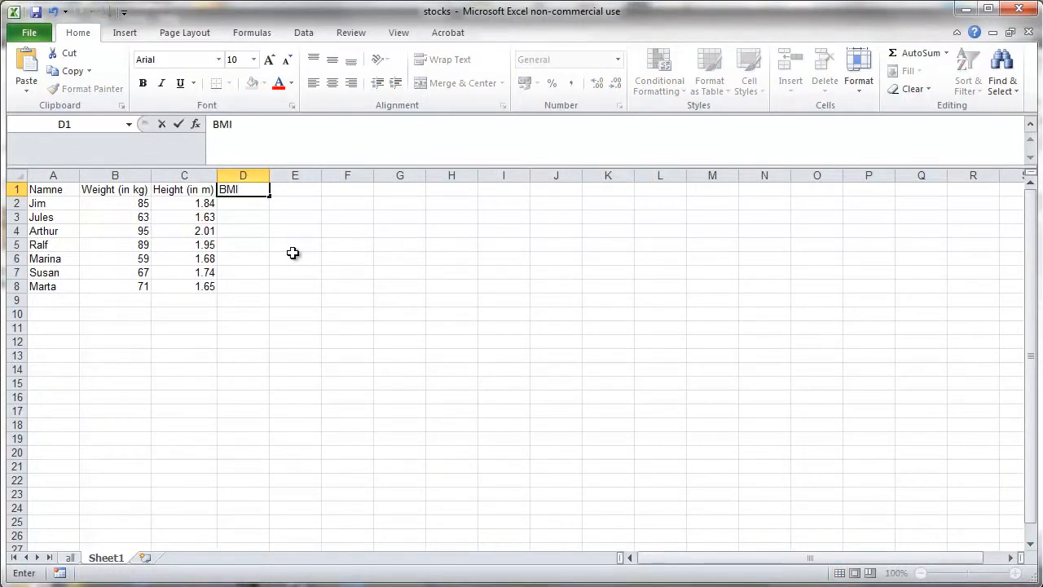
key(Return)
- Enter the BMI formula =B2/C2^2 in D2
text(=)
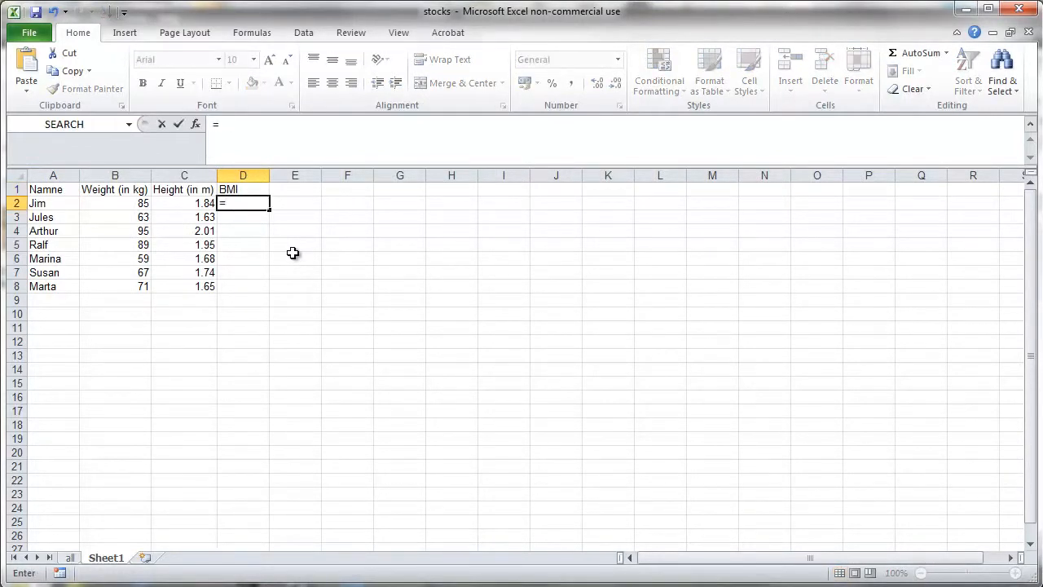
key(Left)
key(Left)
text(/)
click(189, 203)
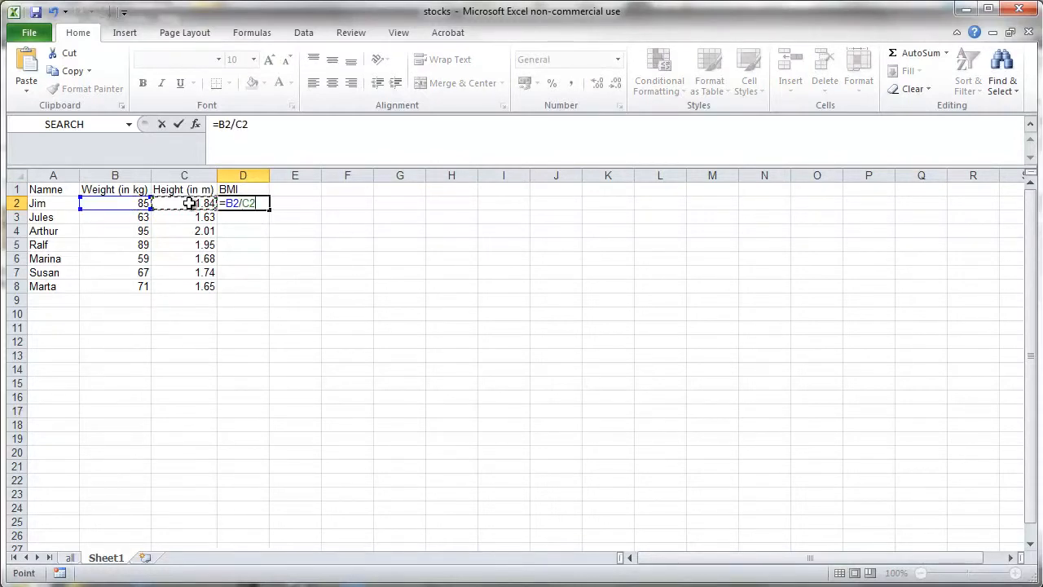
text(^2)
key(Return)
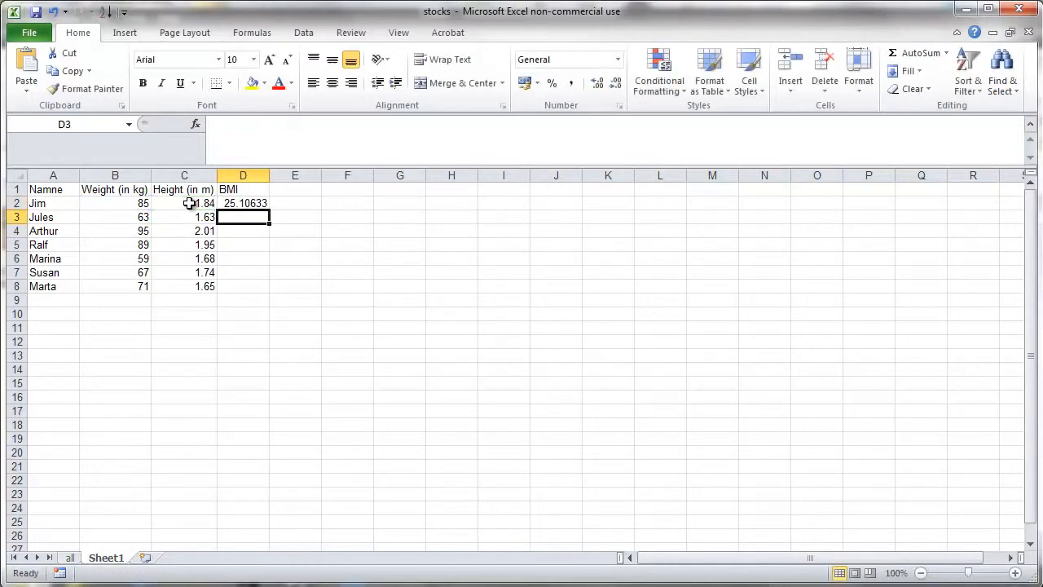
- Autofill the BMI formula from D2 down to D8
click(259, 206)
drag(269, 210, 265, 294)
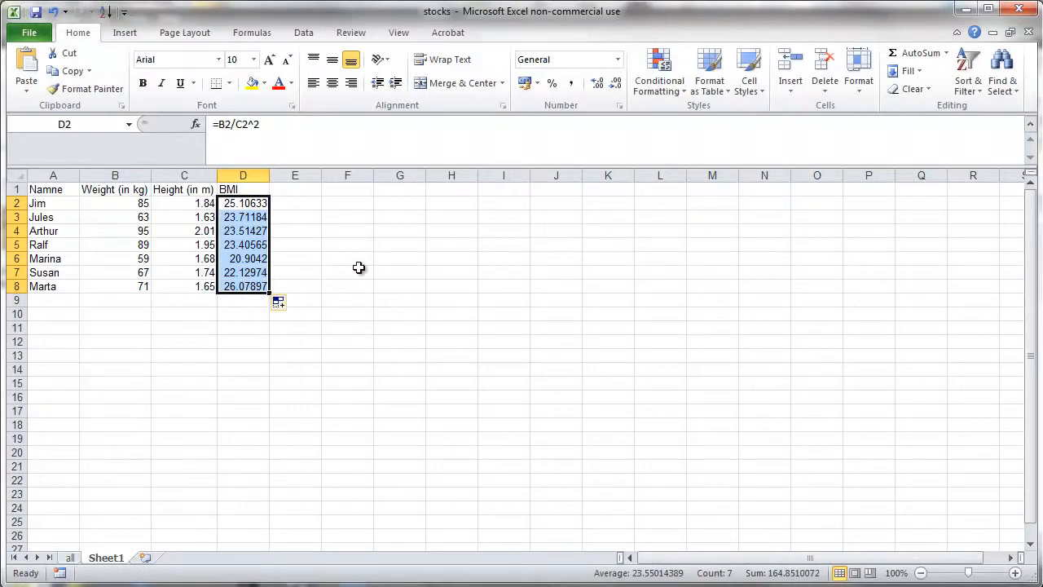
click(360, 268)
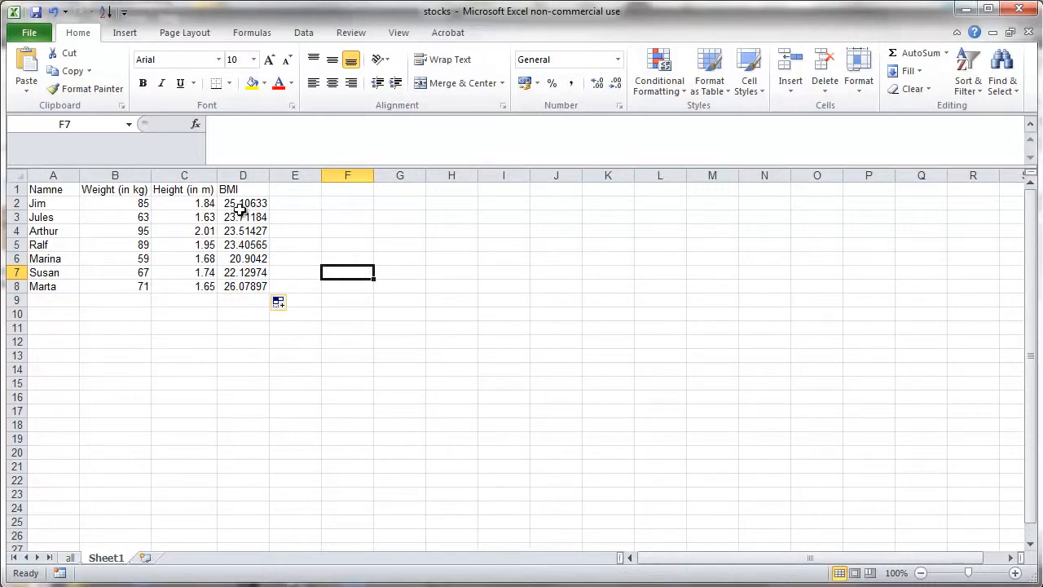
- Add a second BMI header in E1
click(300, 202)
click(297, 187)
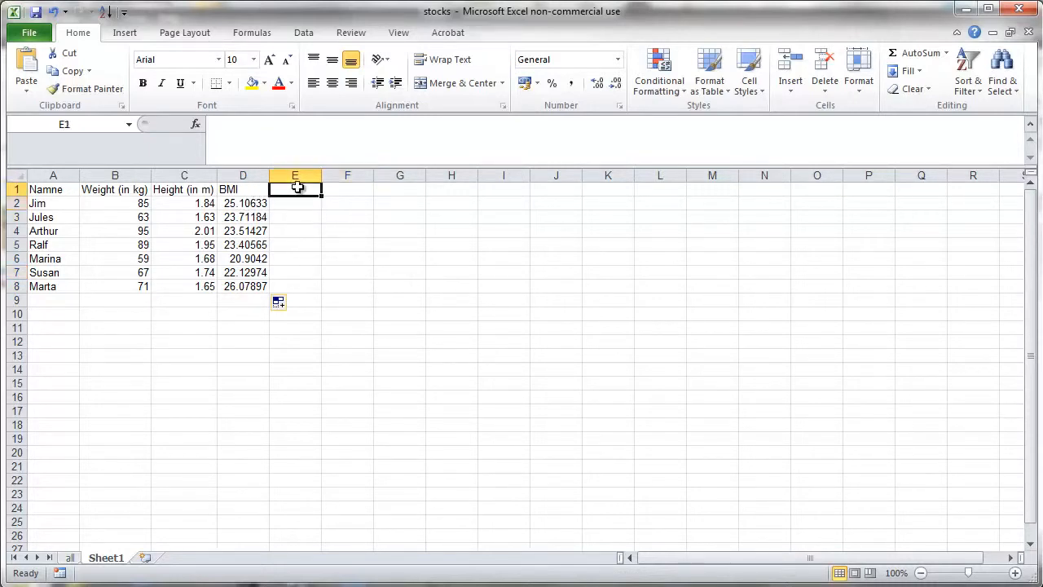
text(BMI)
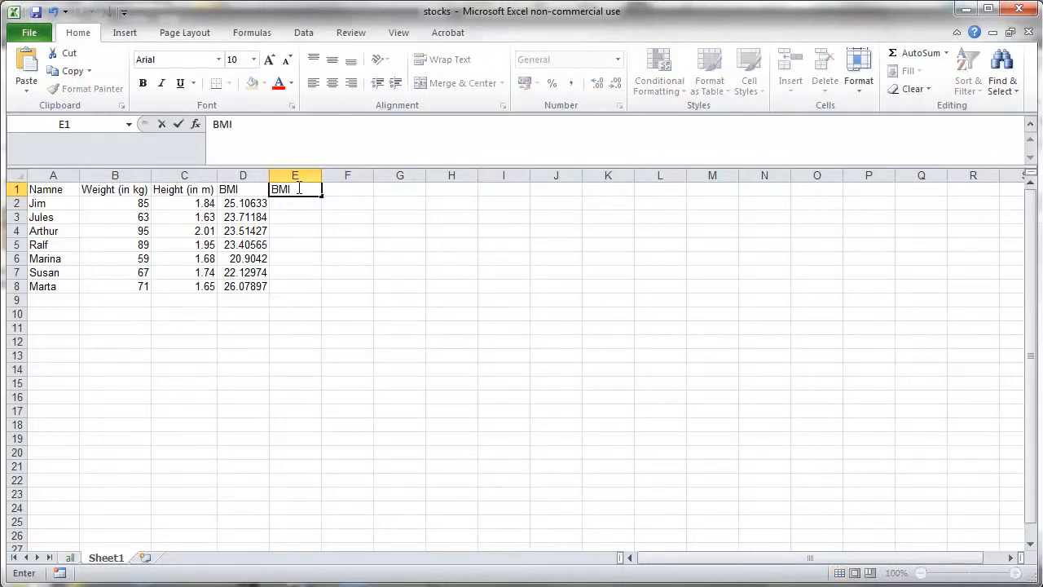
key(Return)
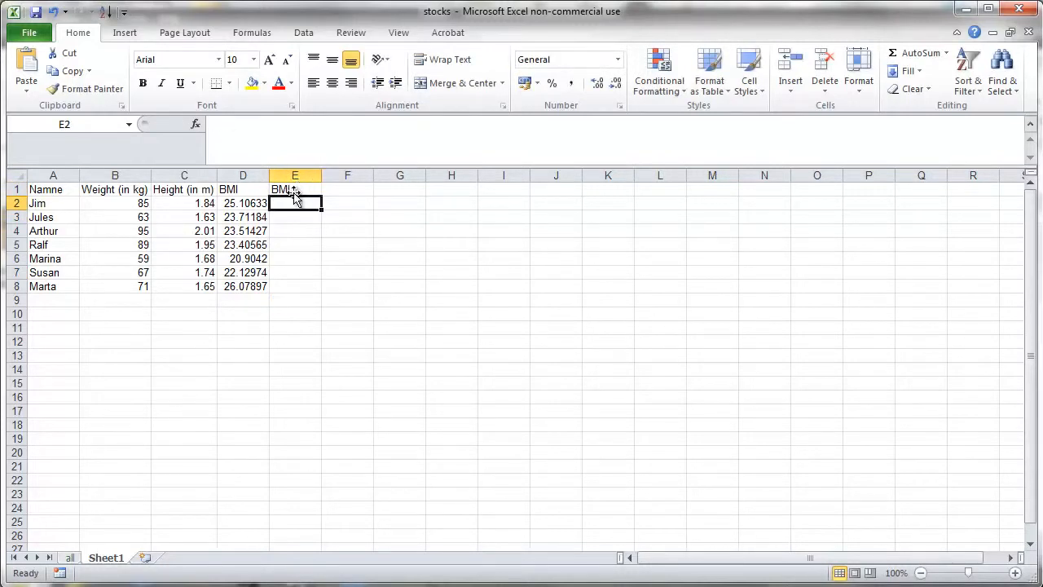
- Autofill the D2 BMI formula across into E2
click(251, 203)
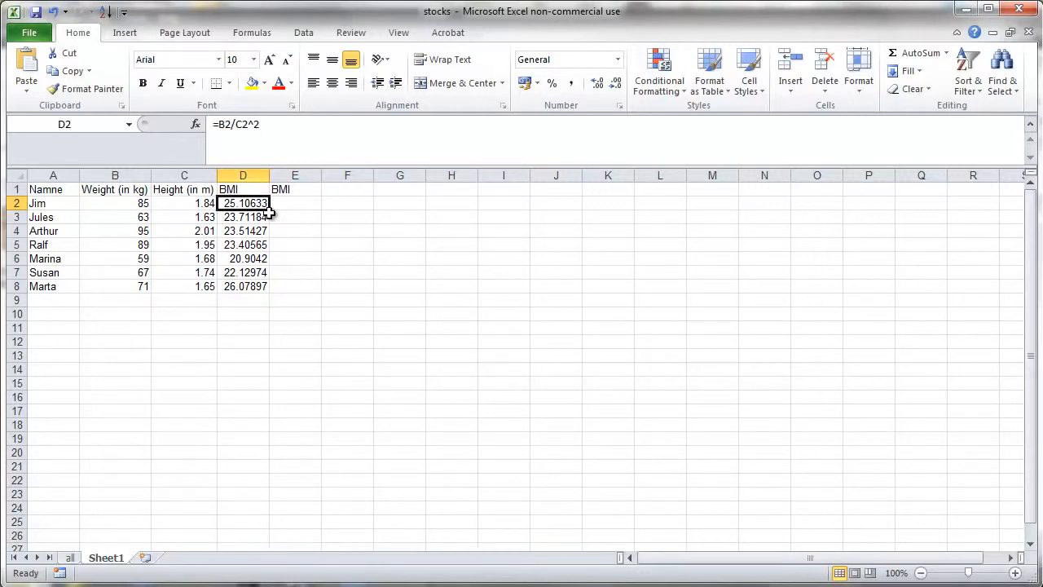
mouse_move(250, 205)
mouse_down()
mouse_move(253, 272)
mouse_move(251, 205)
mouse_up()
click(253, 341)
click(244, 204)
drag(272, 210, 295, 208)
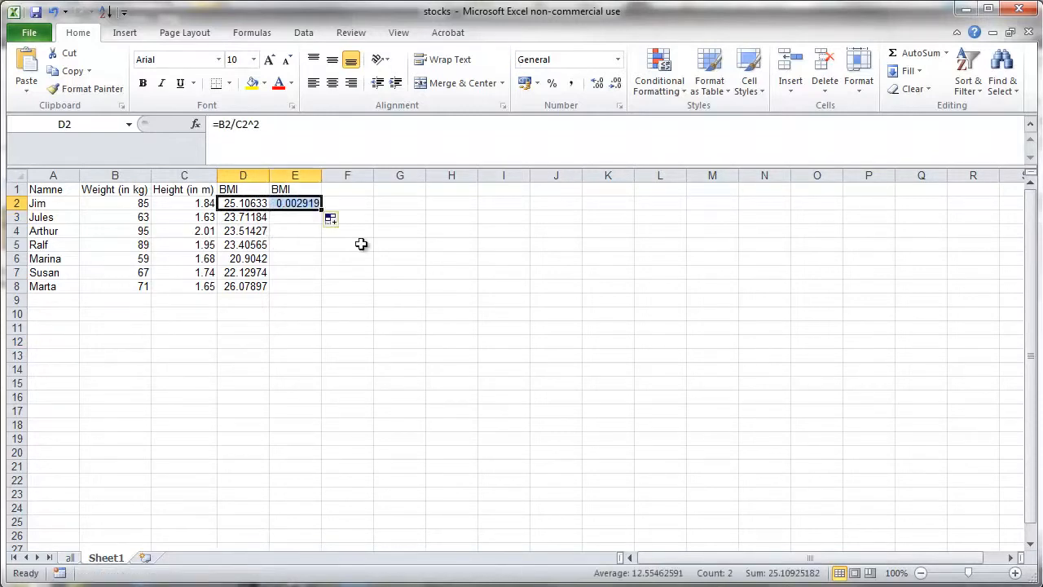
- Inspect the formulas in D2 and E2, then clear the copied formula from E2
double_click(252, 203)
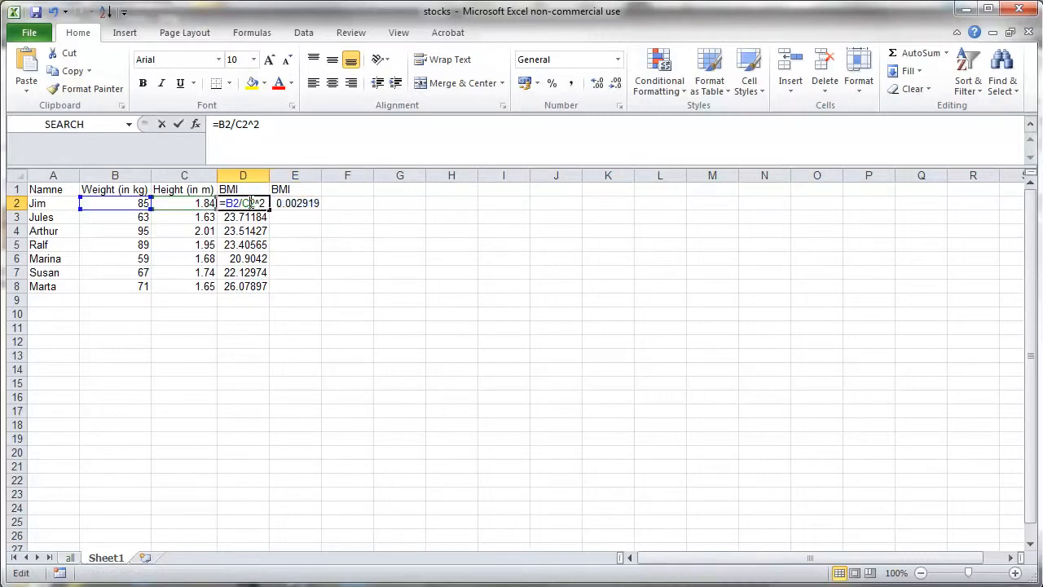
key(Escape)
click(302, 206)
double_click(302, 206)
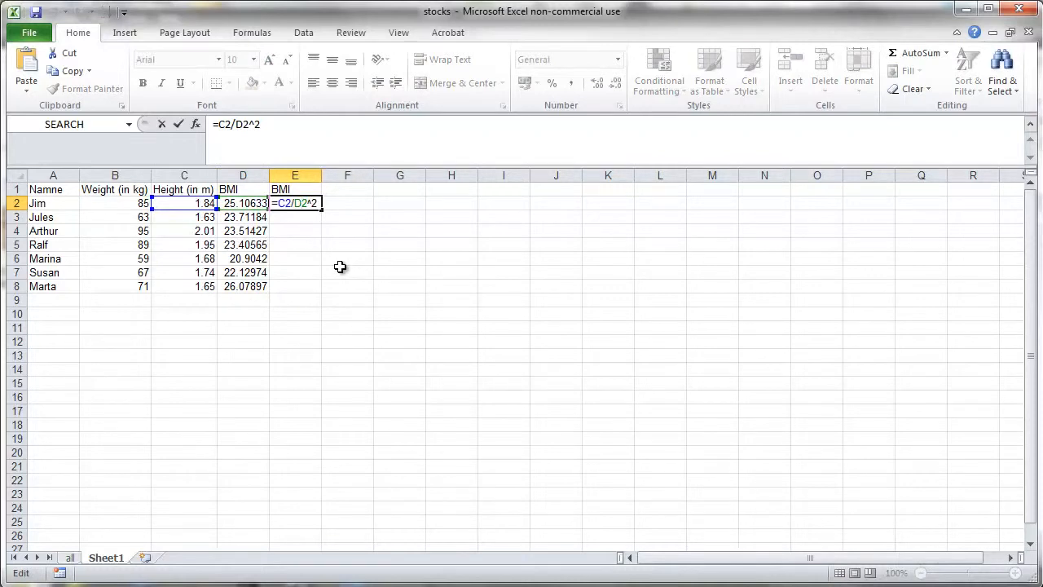
key(Escape)
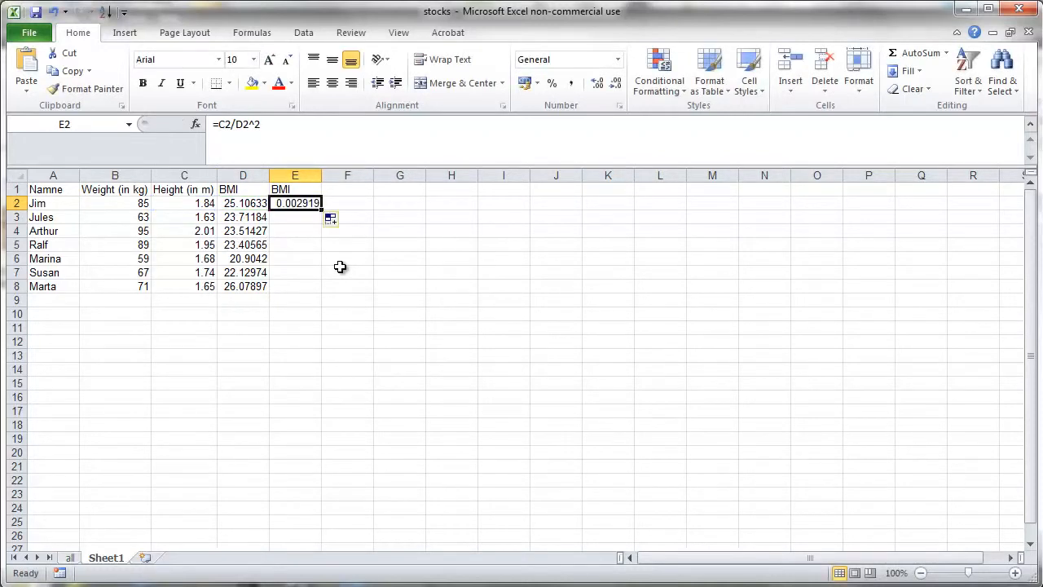
key(Delete)
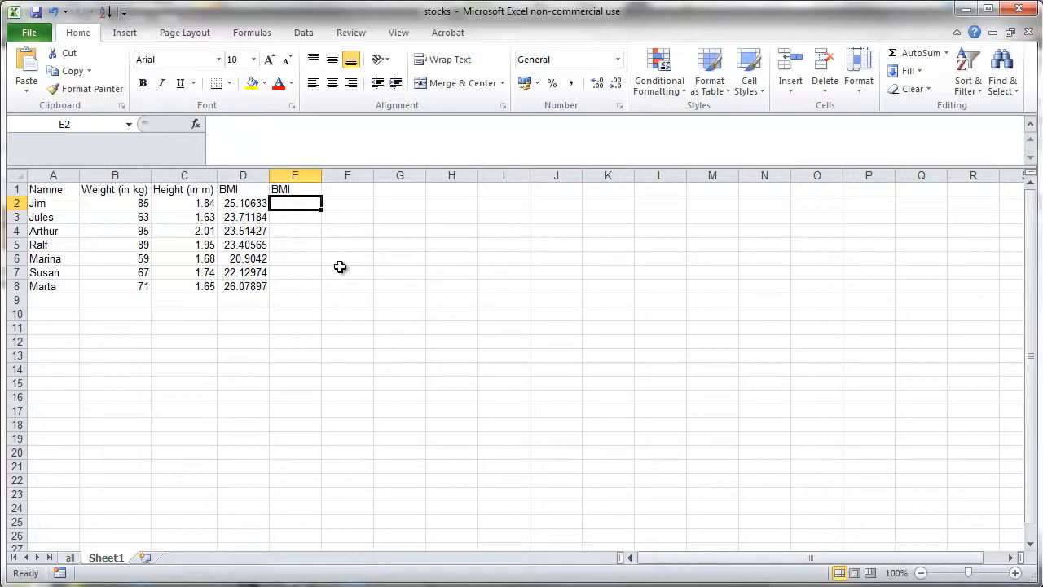
- Make the column references absolute in D2's BMI formula, giving =$B2/$C2^2
key(Left)
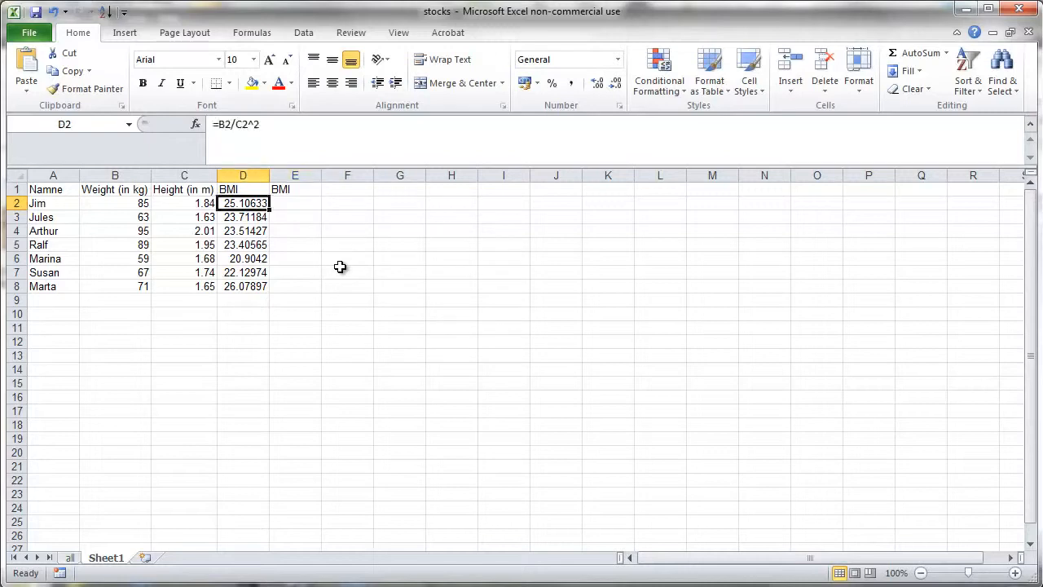
click(222, 124)
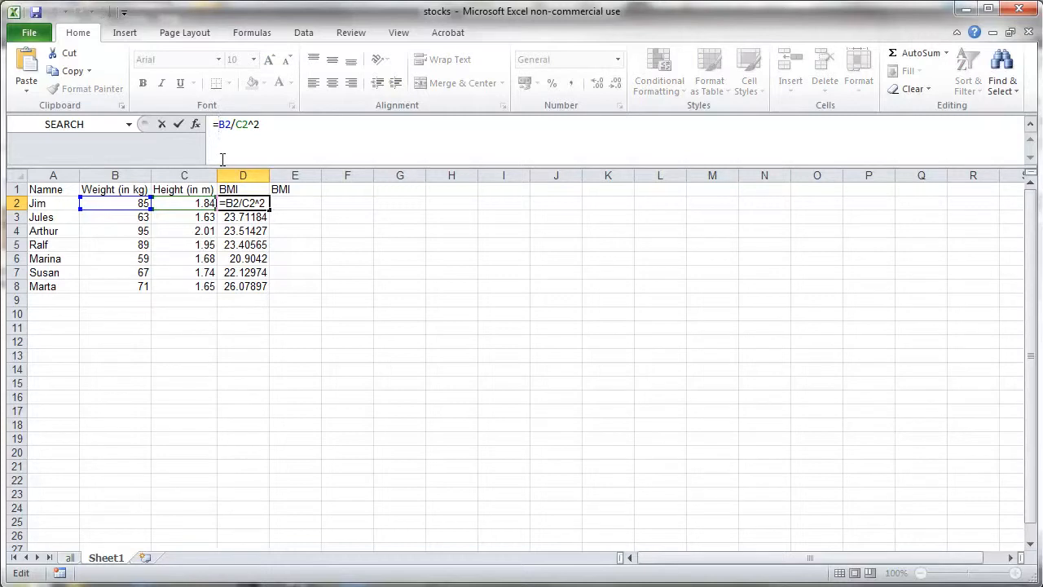
text($B2/)
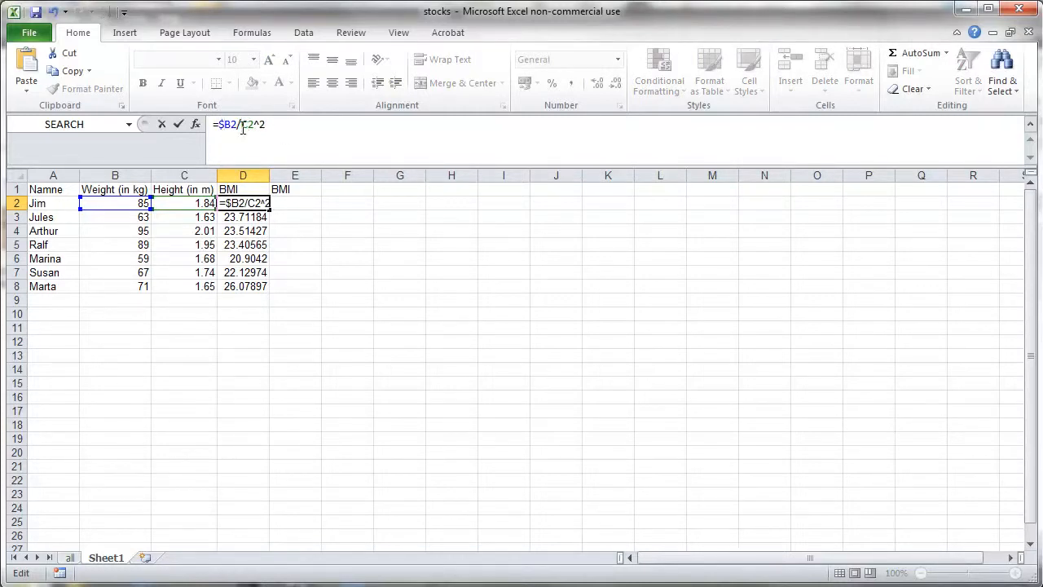
text($)
key(Return)
- Autofill the D2 formula across into E2 and inspect its formula
click(250, 203)
drag(272, 210, 298, 210)
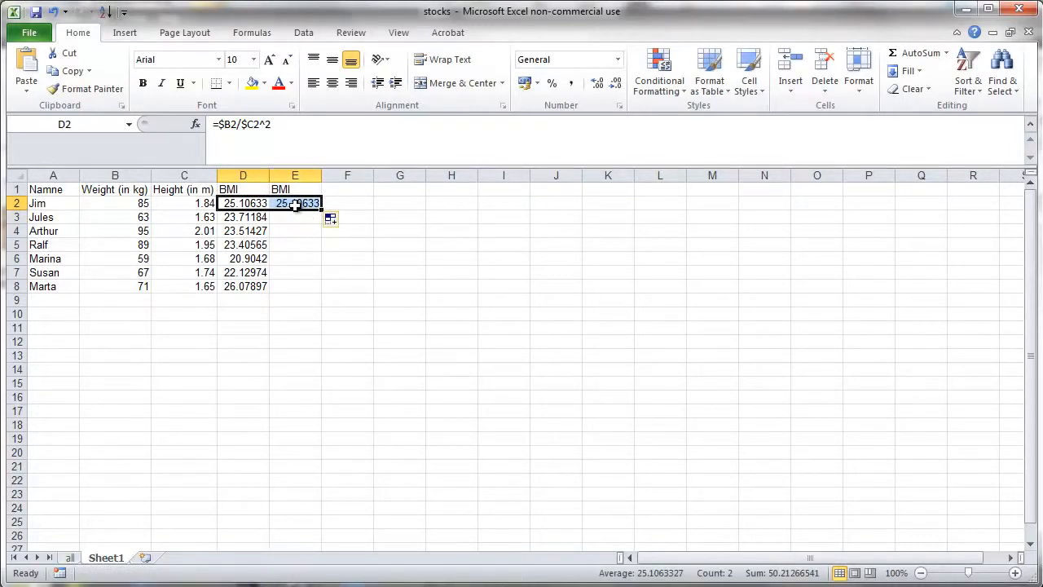
double_click(297, 204)
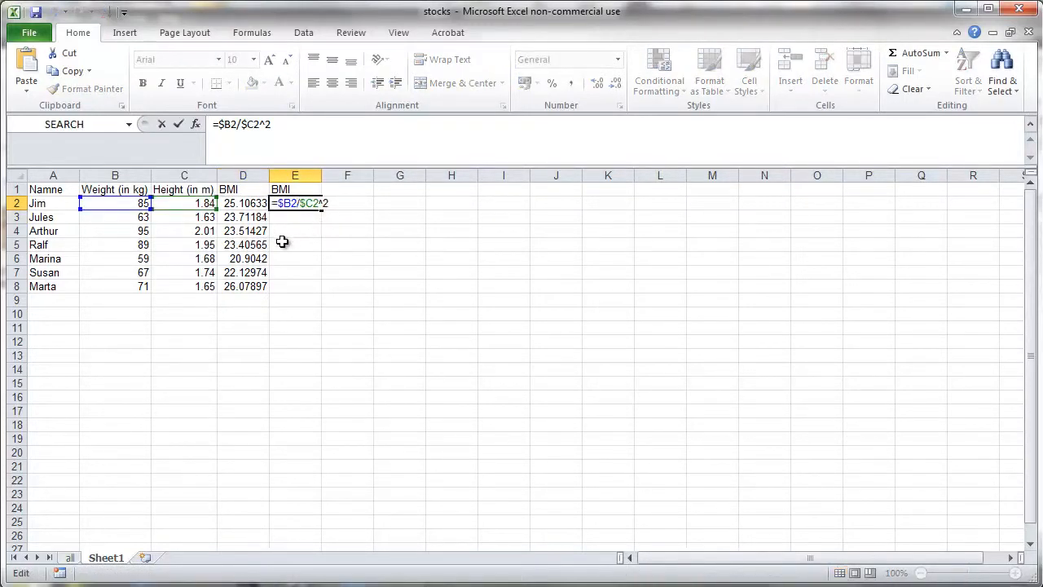
key(Escape)
- Autofill E2 down to E8 and inspect the copied formulas in E2 to E4
drag(322, 210, 323, 288)
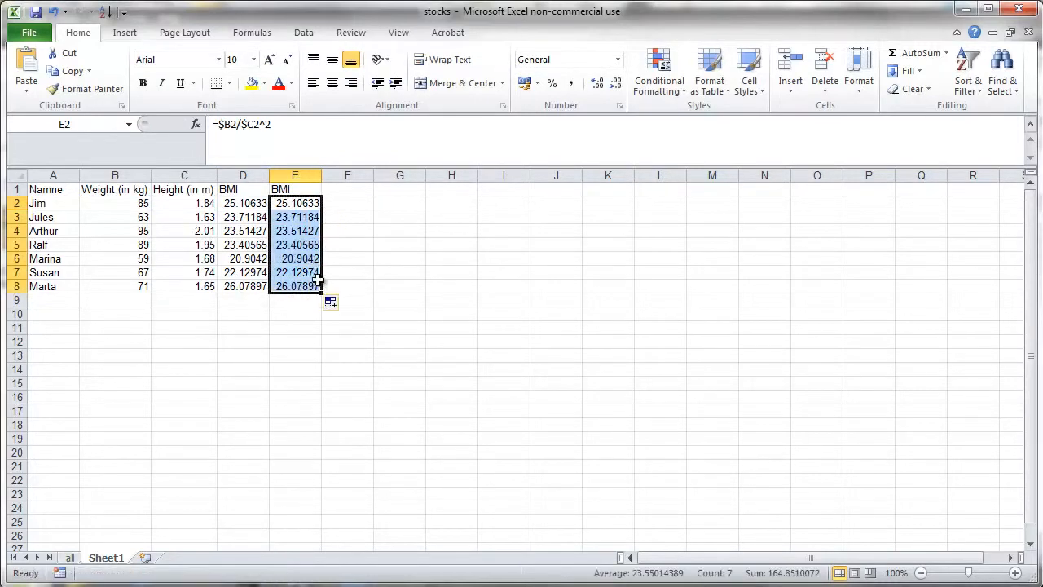
key(ctrl+Down)
double_click(301, 205)
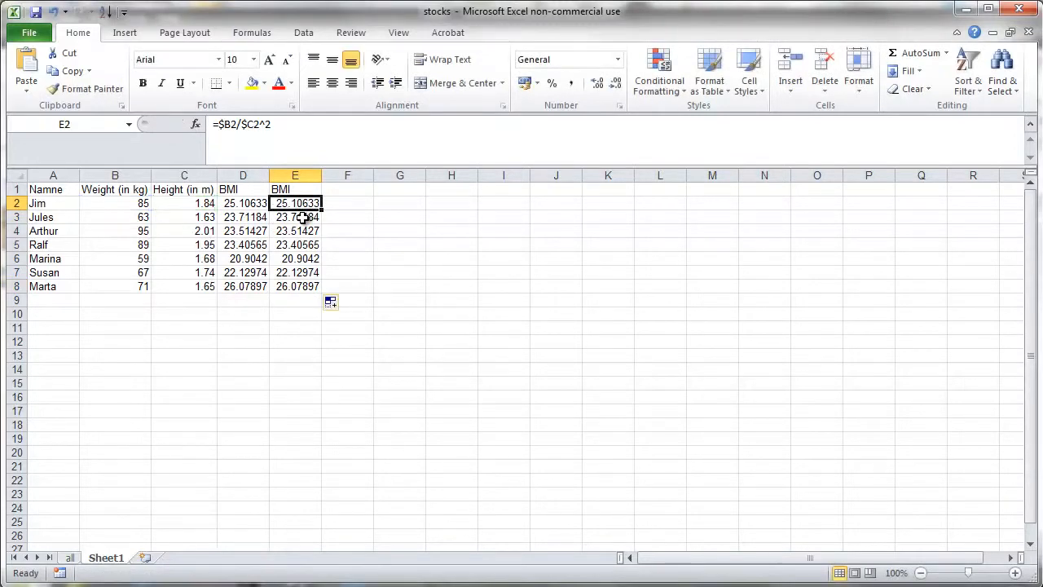
double_click(302, 217)
key(Escape)
double_click(302, 231)
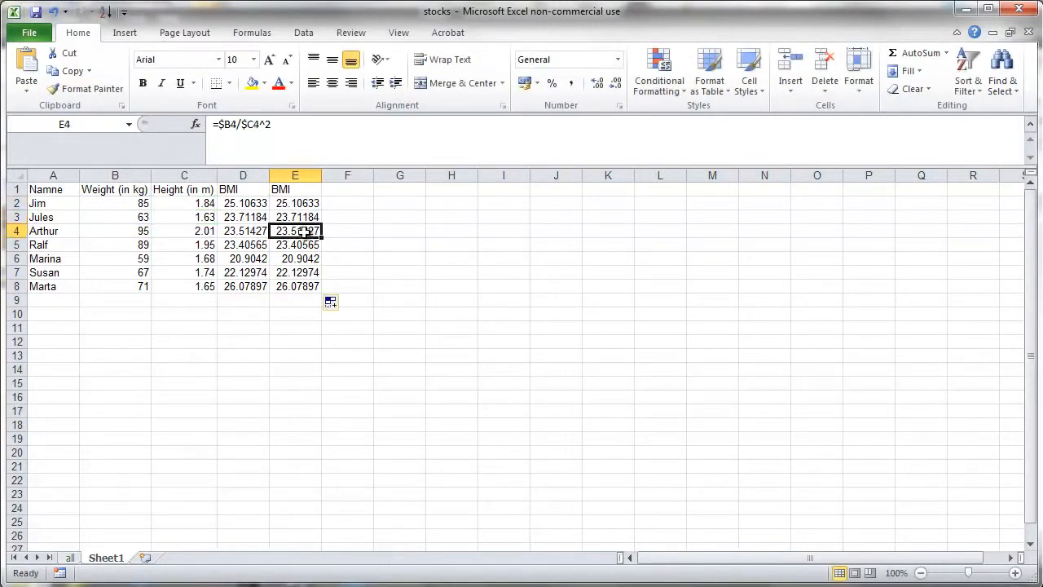
key(Escape)
- Clear the formulas from E2 to E8
click(293, 312)
drag(300, 204, 293, 282)
key(Delete)
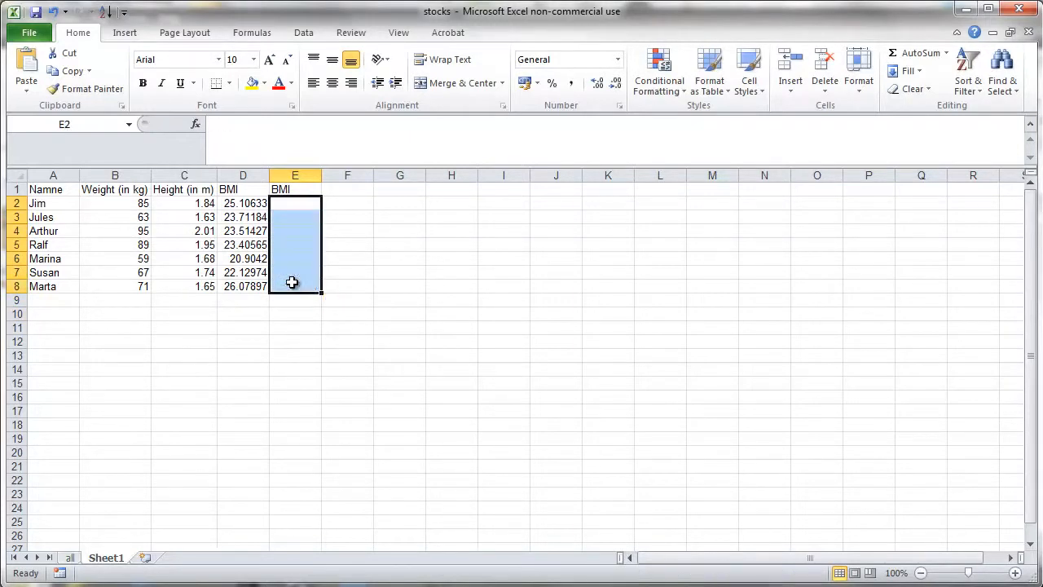
- Build the formula =B2/C2^2 in E2 by pointing to the weight and height cells
key(Up)
key(Down)
text(=)
key(Left)
key(Left)
key(Left)
text(/)
key(Left)
key(Left)
text(^2)
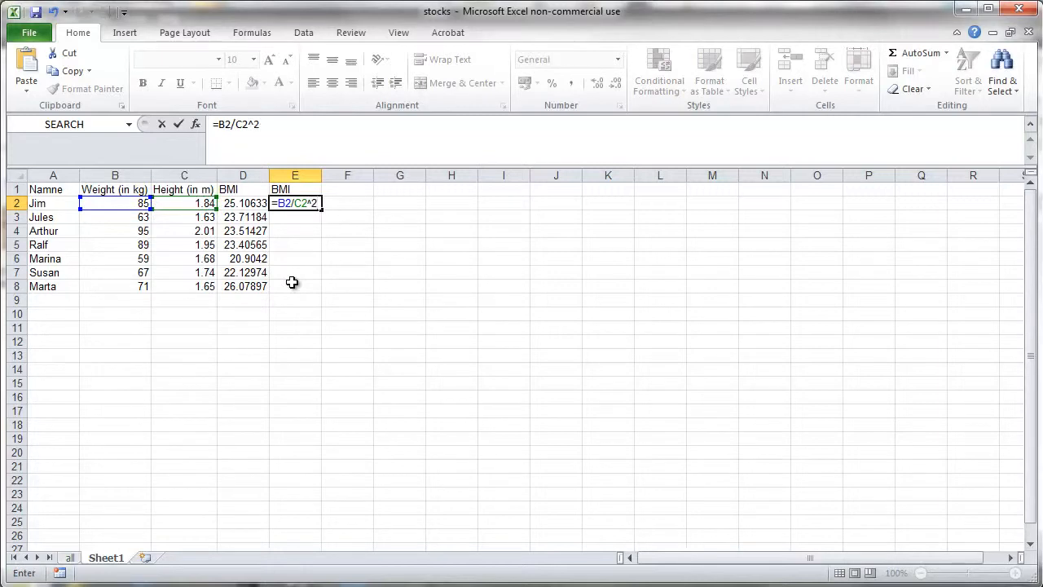
- Make the height reference absolute so E2 reads =B2/$C$2^2
click(299, 203)
text($)
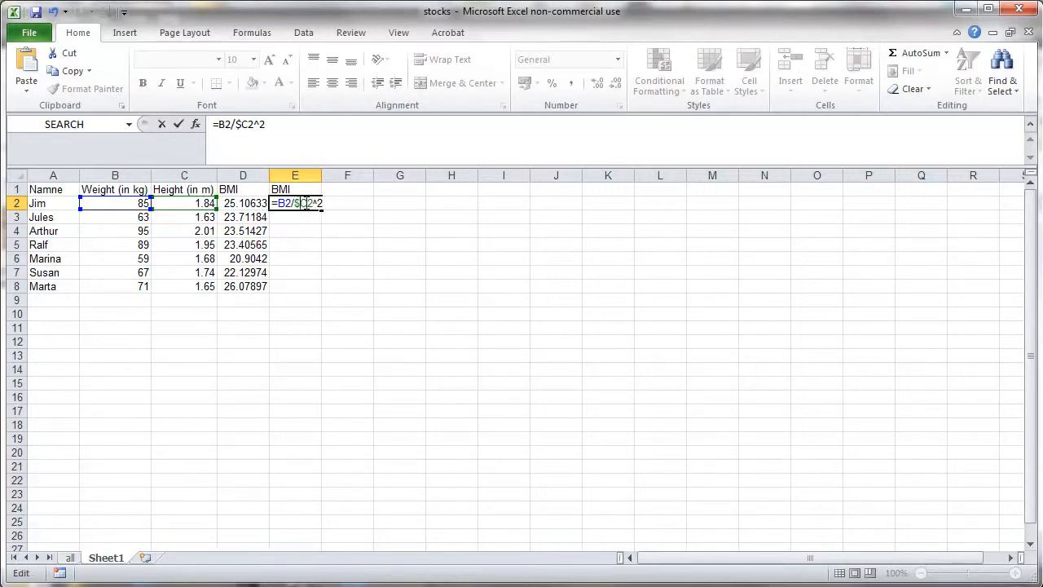
key(Right)
text($)
key(Return)
- Autofill the E2 formula down to E8
click(319, 205)
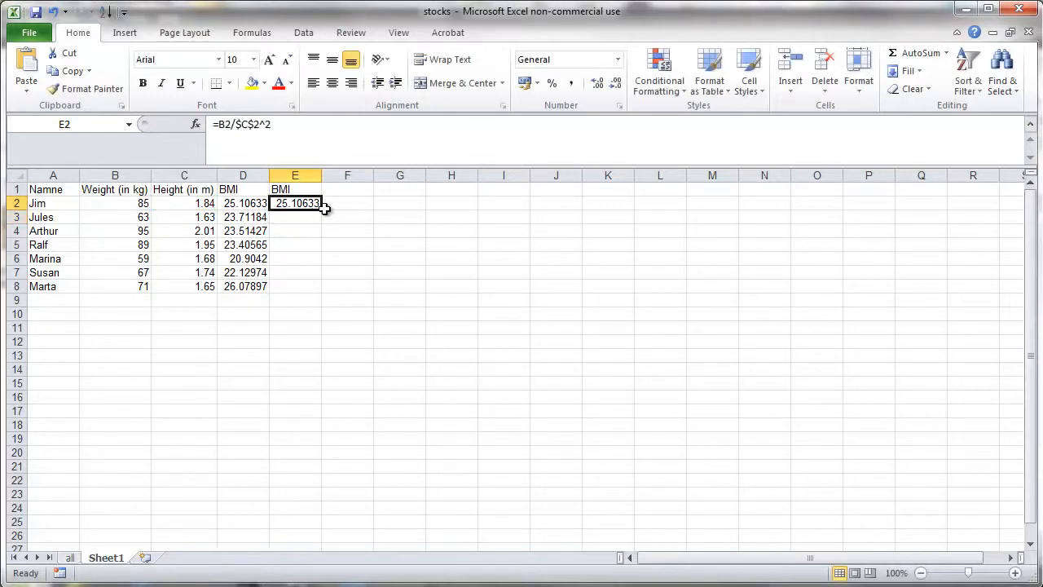
drag(323, 209, 321, 289)
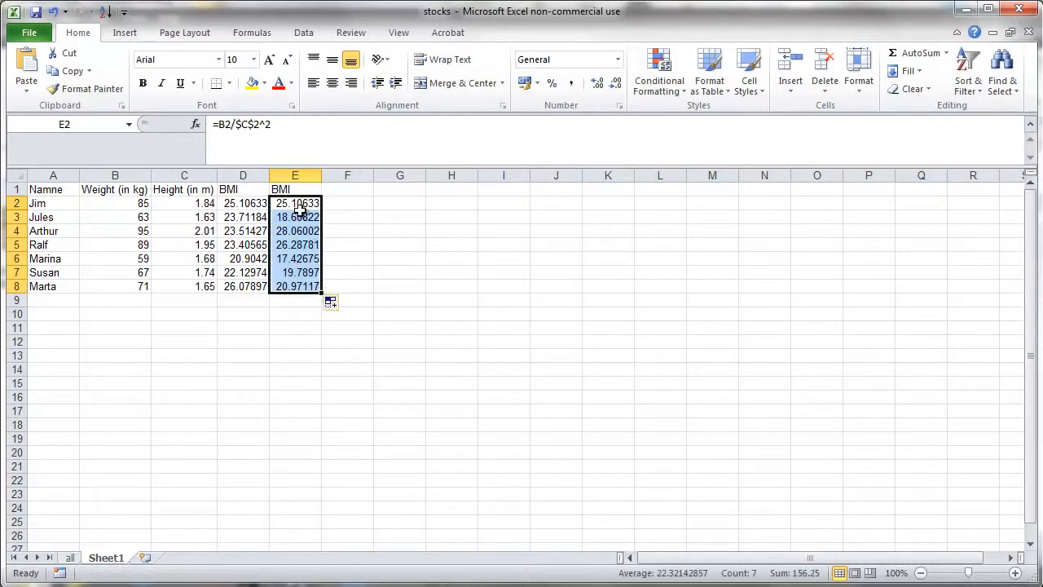
- Inspect the copied formulas in E2 to E5 to compare their references
double_click(298, 205)
key(Escape)
double_click(305, 216)
key(Escape)
double_click(307, 230)
key(Escape)
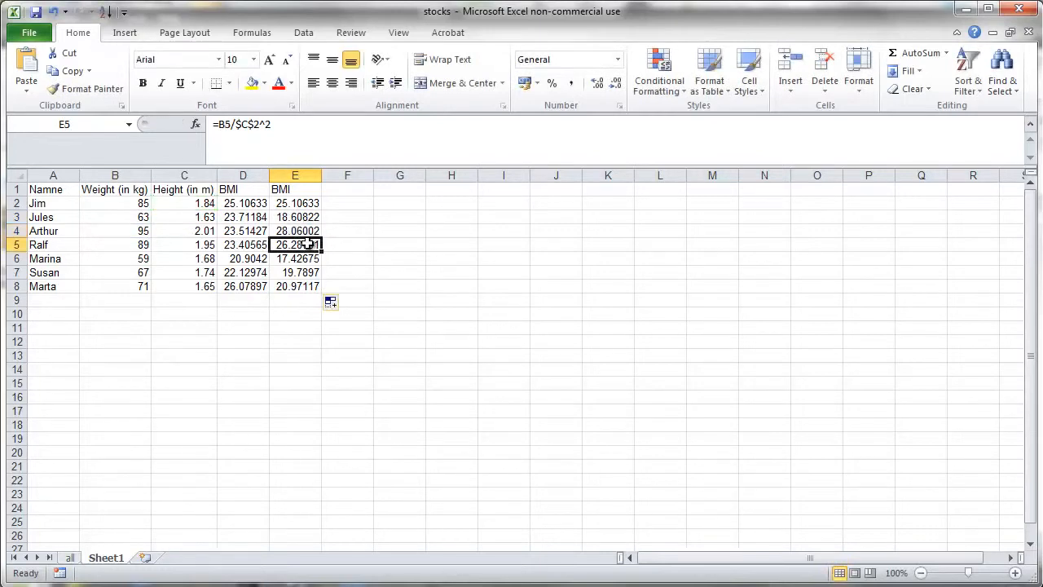
double_click(309, 244)
key(Escape)
- Add a new worksheet to the stocks workbook and return to the stocks sheet
click(374, 249)
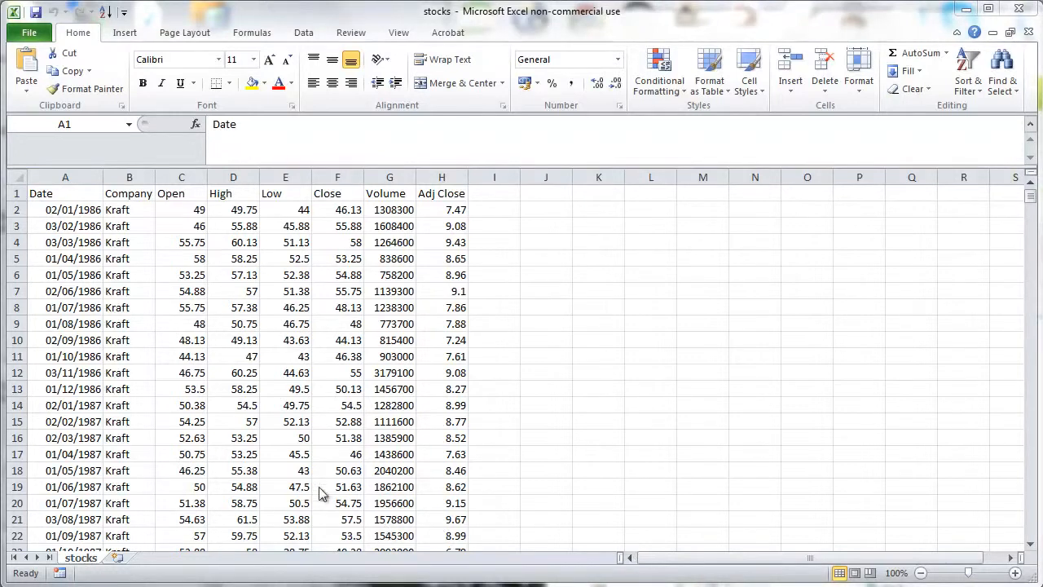
click(102, 557)
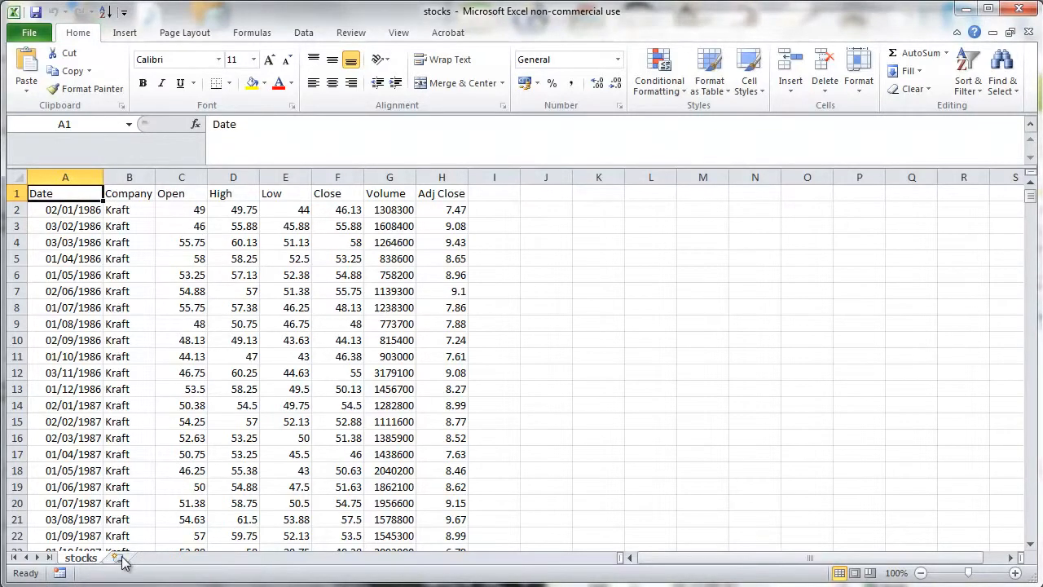
click(115, 557)
click(93, 559)
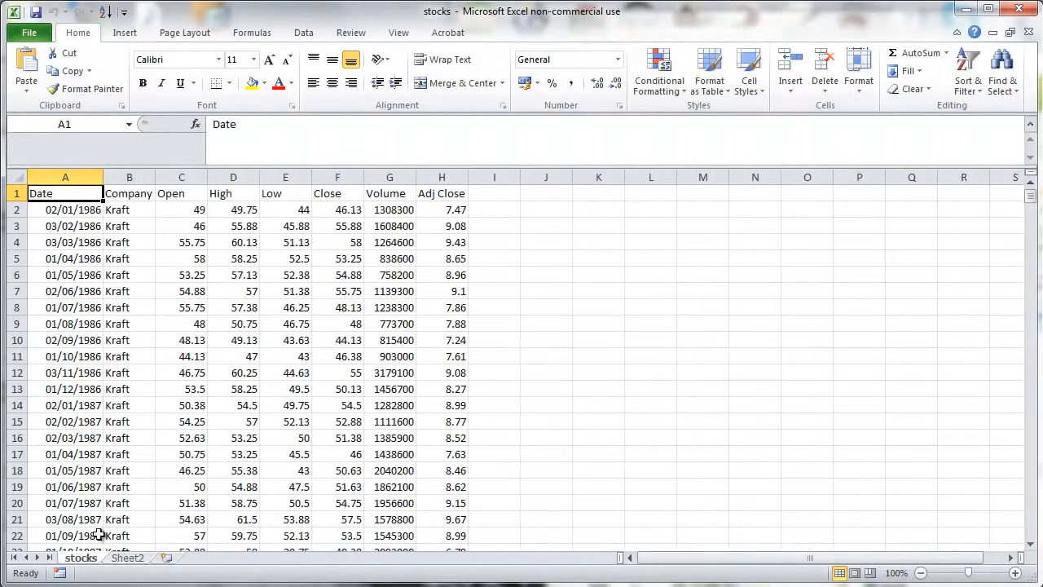
- Copy the Date, Company and Close columns and paste them into Sheet2
click(64, 178)
ctrl+click(122, 178)
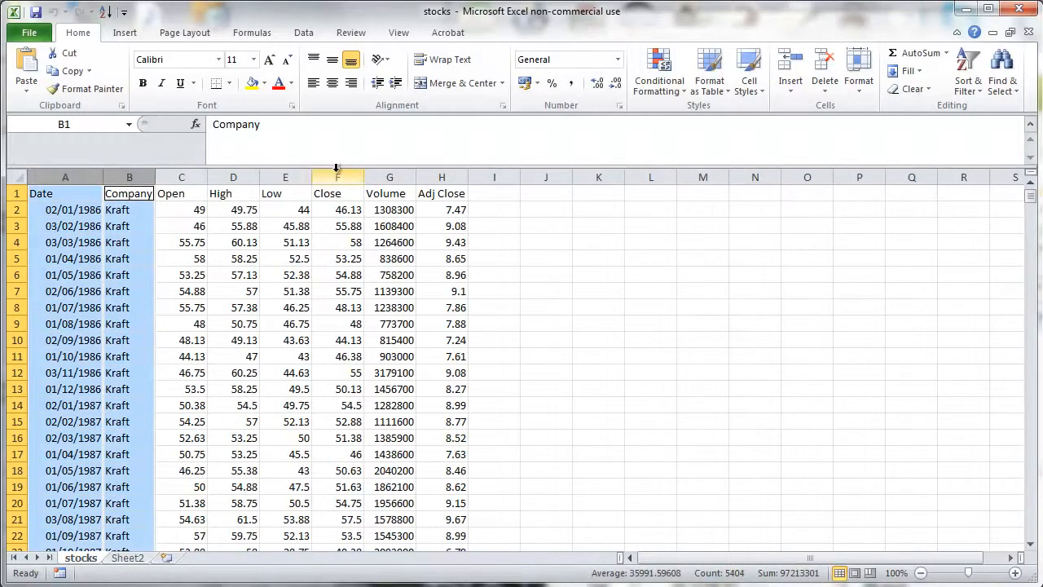
ctrl+click(337, 178)
key(ctrl+c)
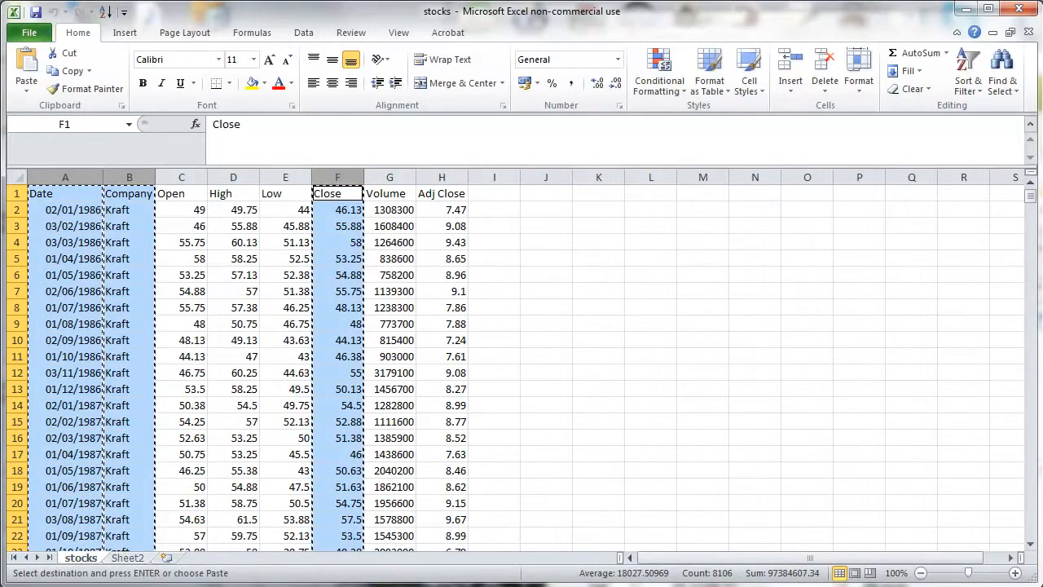
key(ctrl+Page_Down)
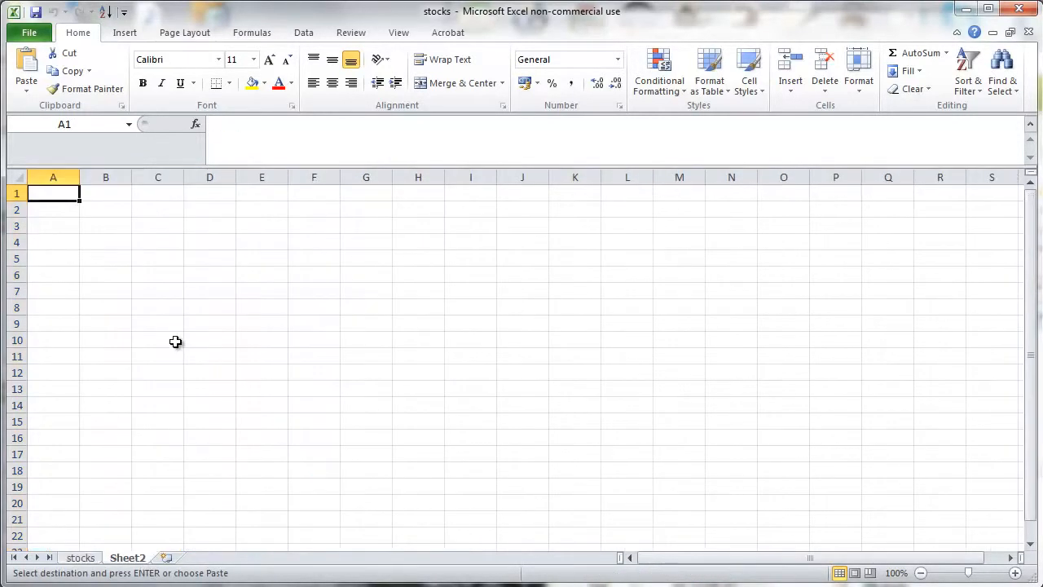
key(ctrl+v)
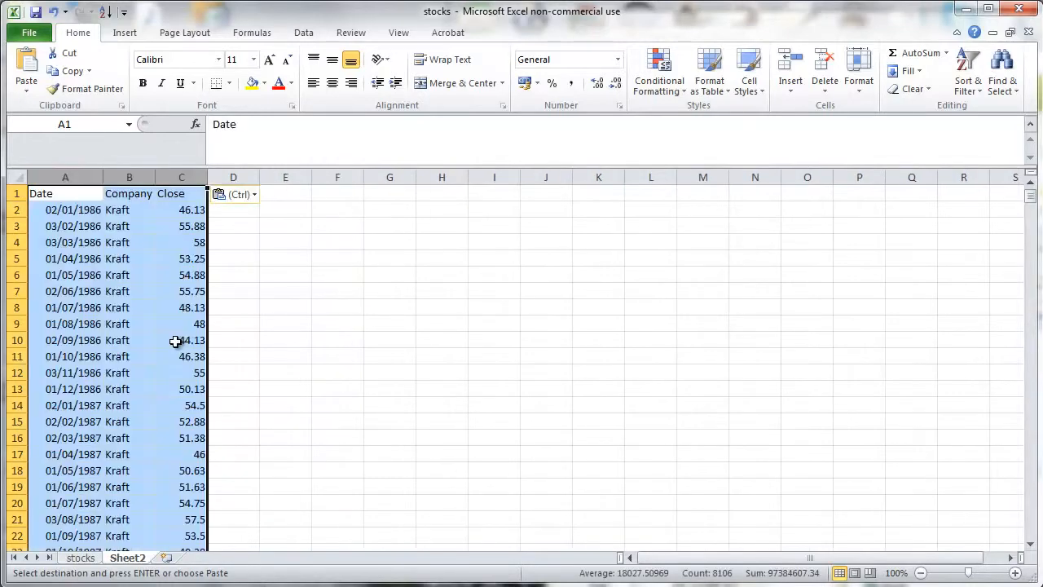
click(307, 336)
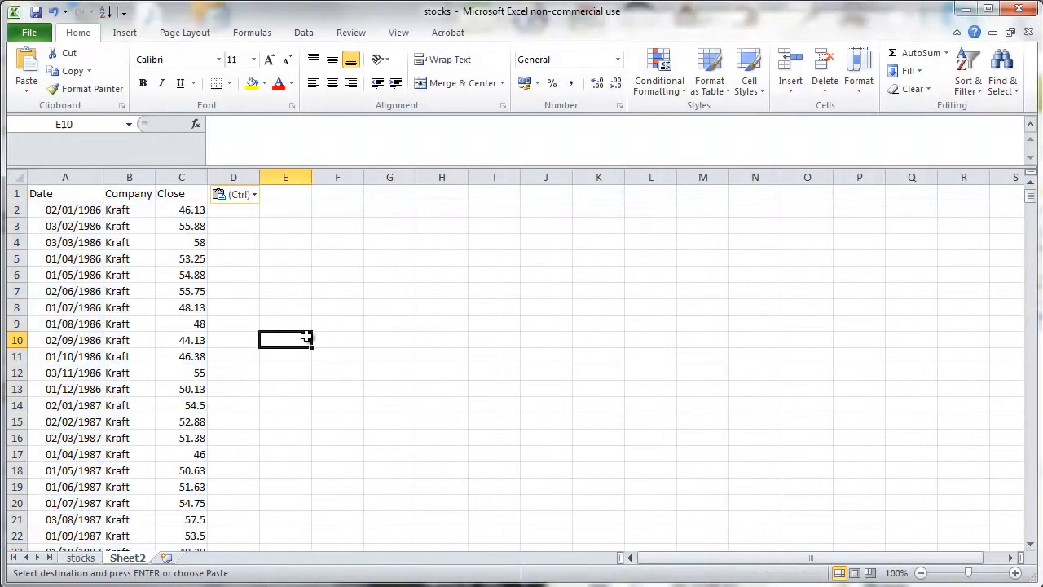
click(261, 287)
scroll(262, 291, down, 9)
scroll(262, 295, up, 9)
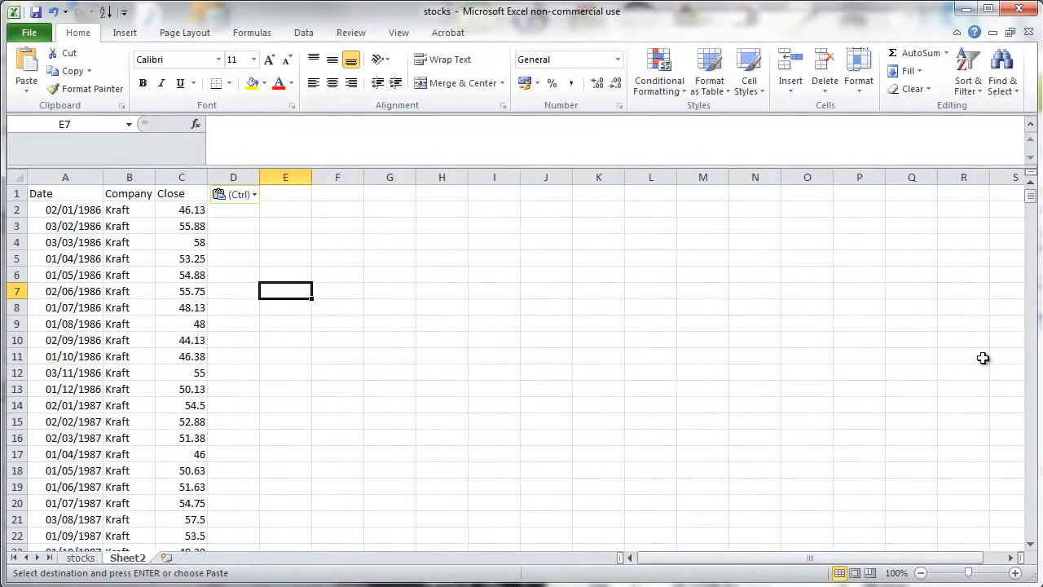
- Turn on filter drop-downs for the Sheet2 header row
click(303, 33)
click(63, 193)
click(440, 88)
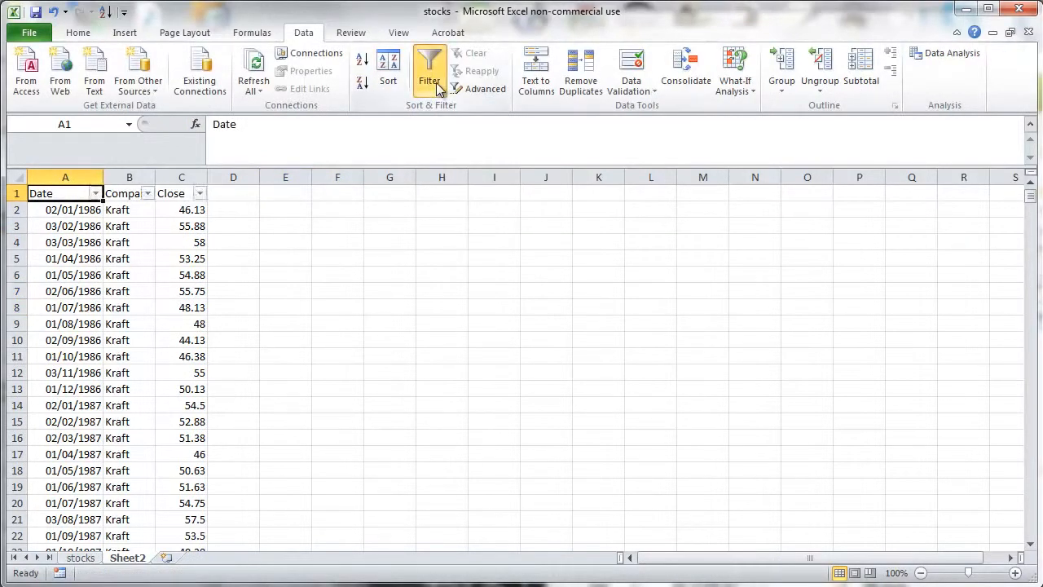
click(96, 193)
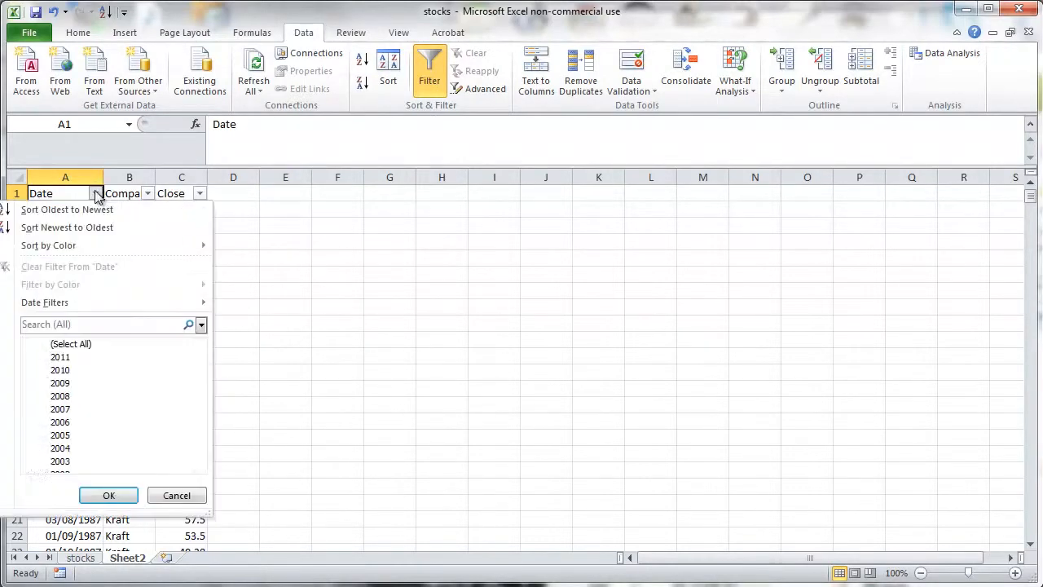
click(95, 193)
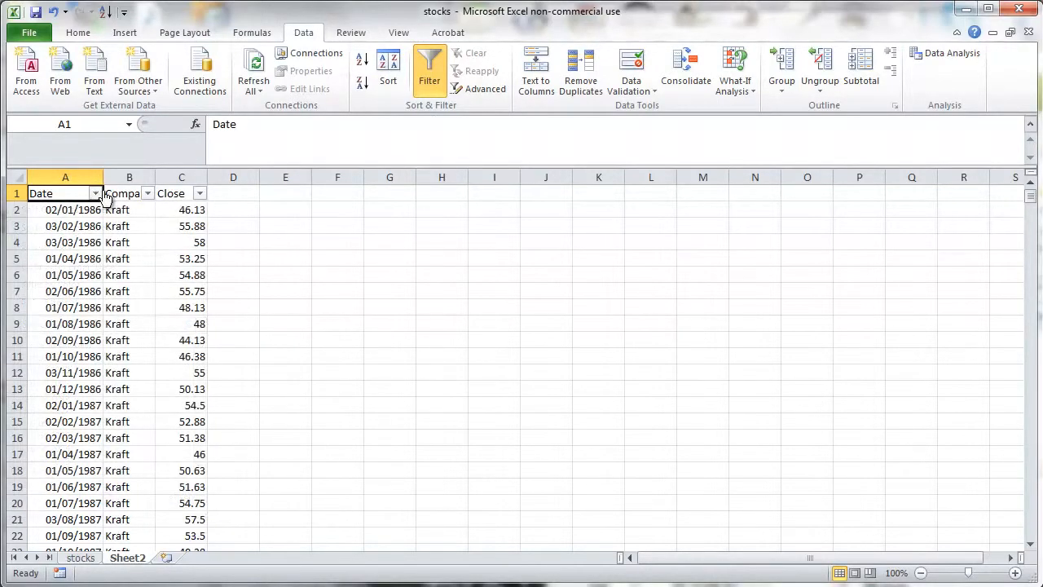
- Filter the Company column to show only Boeing
click(147, 193)
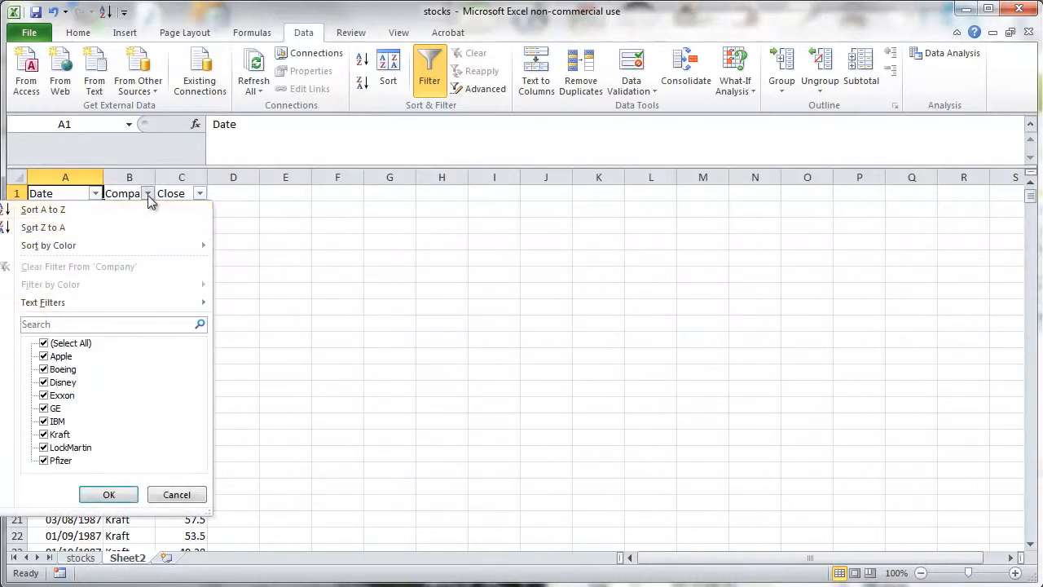
click(199, 194)
click(200, 194)
click(200, 196)
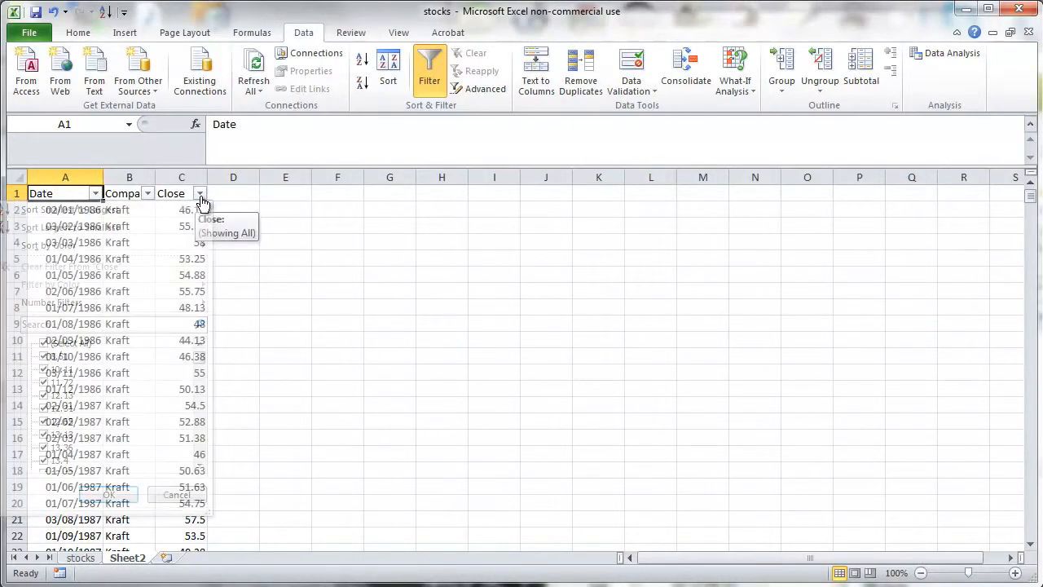
click(148, 195)
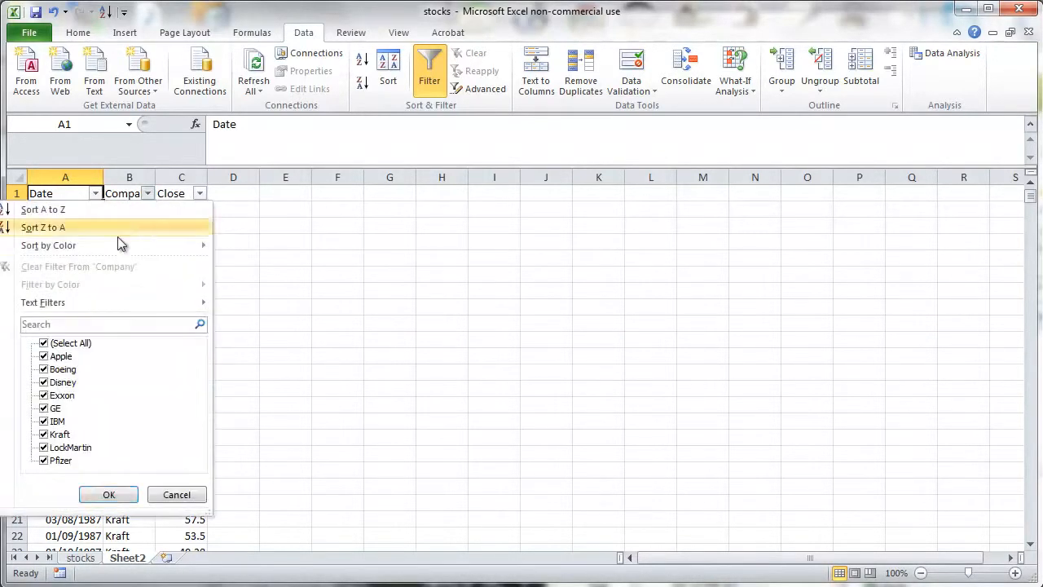
click(44, 343)
click(44, 370)
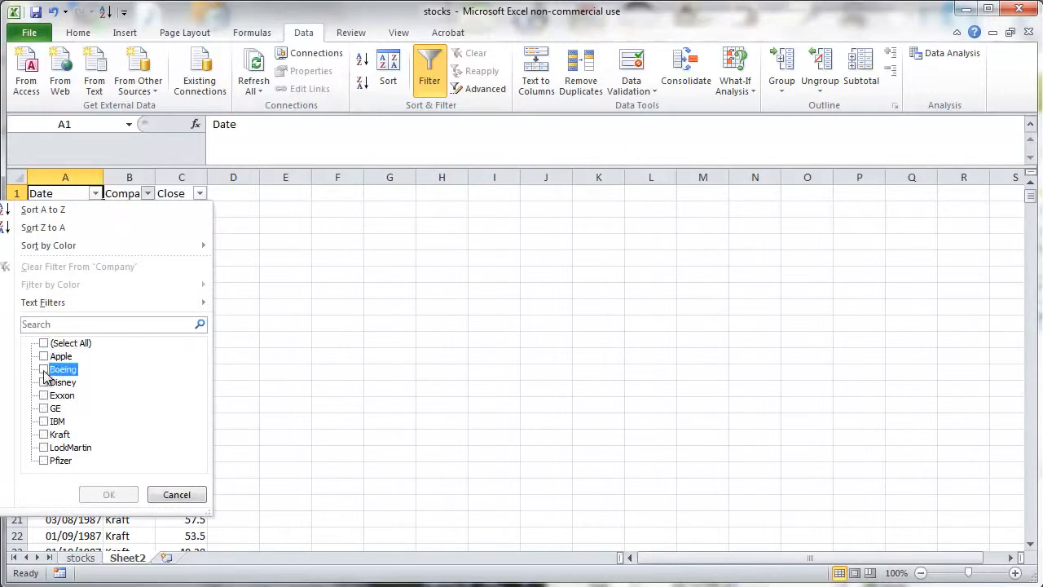
click(109, 495)
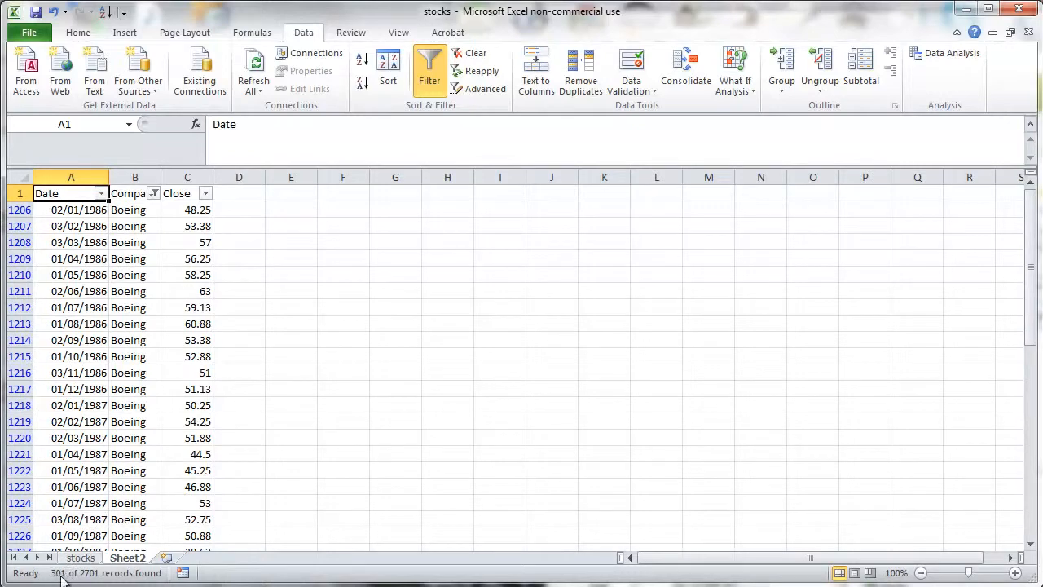
- Insert a 2-D line chart of the filtered Boeing Close column
click(253, 402)
scroll(196, 374, down, 20)
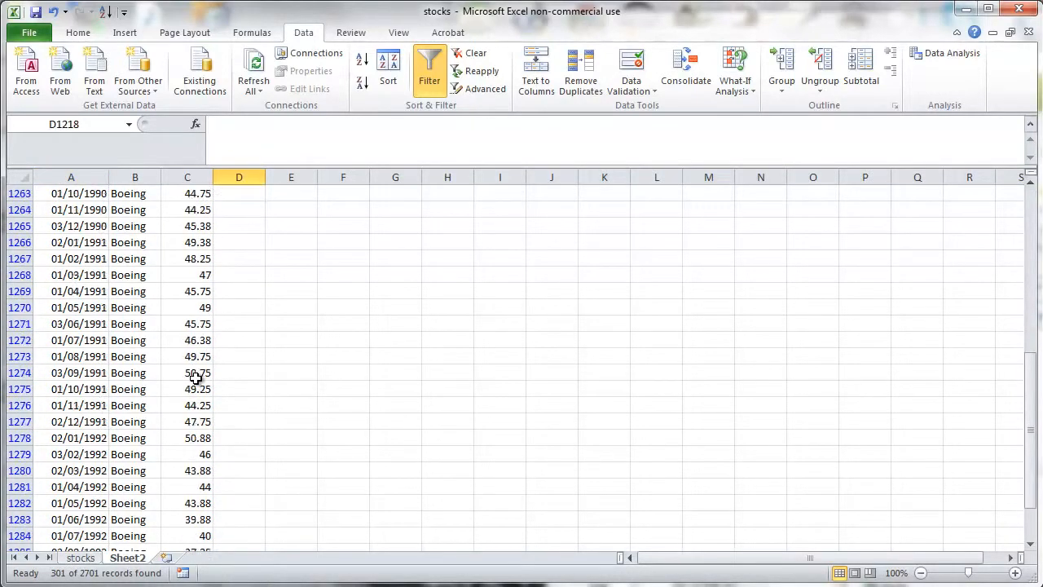
scroll(194, 380, down, 20)
scroll(189, 382, up, 12)
drag(1032, 511, 1032, 322)
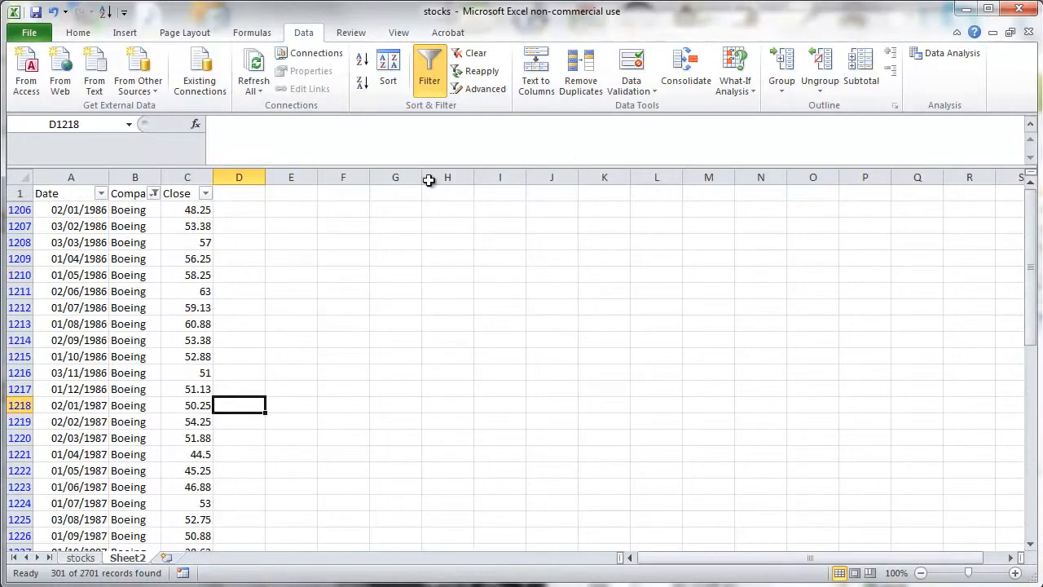
click(187, 177)
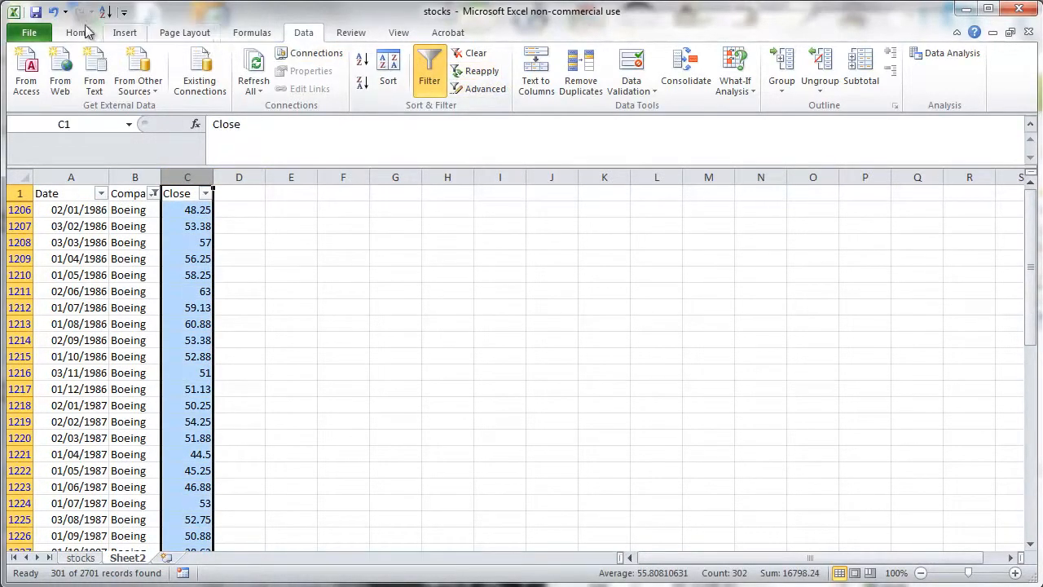
click(124, 32)
click(349, 88)
click(296, 137)
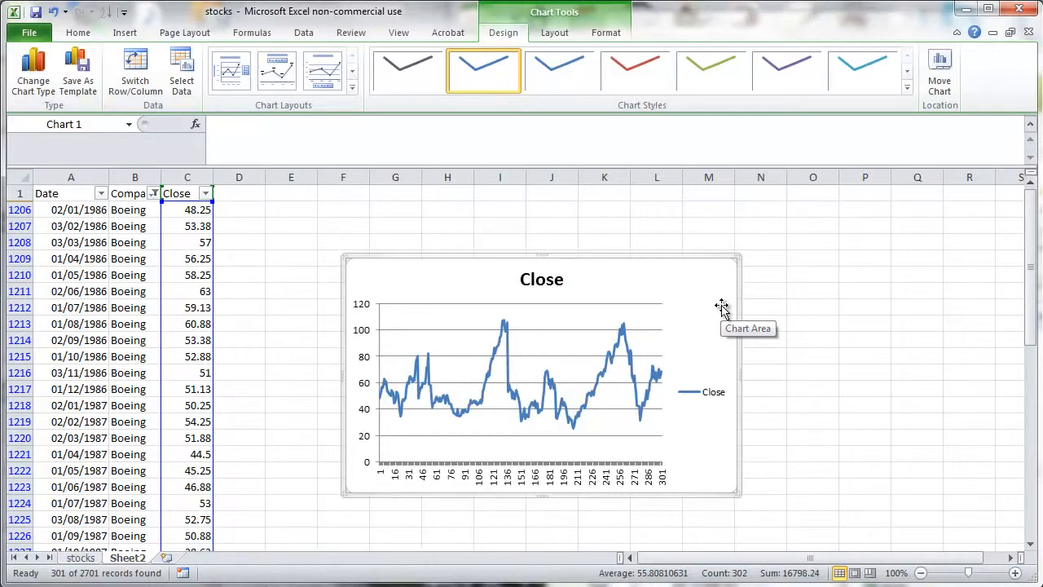
- Delete the line chart and change the Company filter to show GE and IBM instead of Boeing
key(Delete)
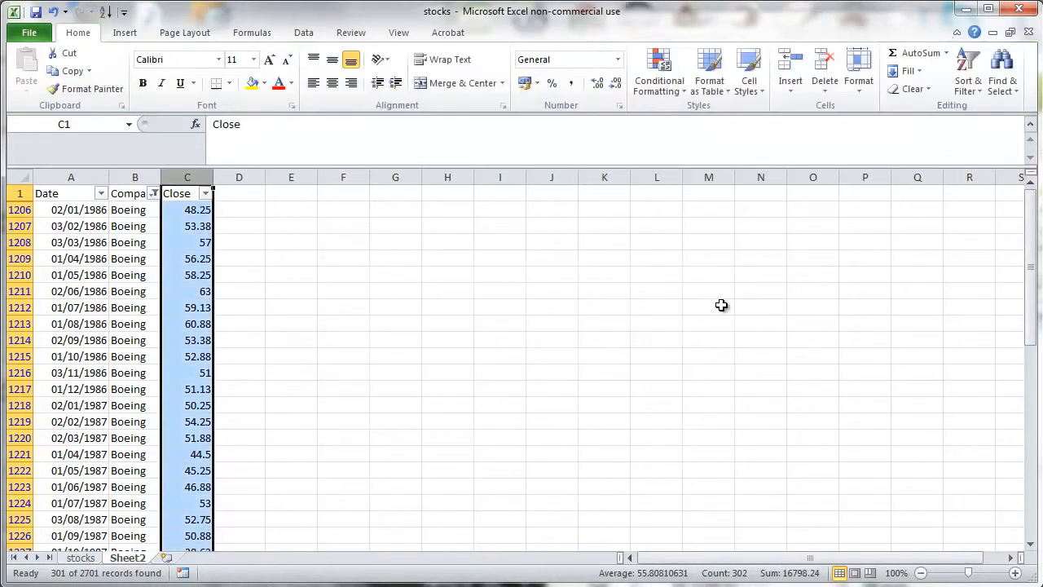
click(470, 259)
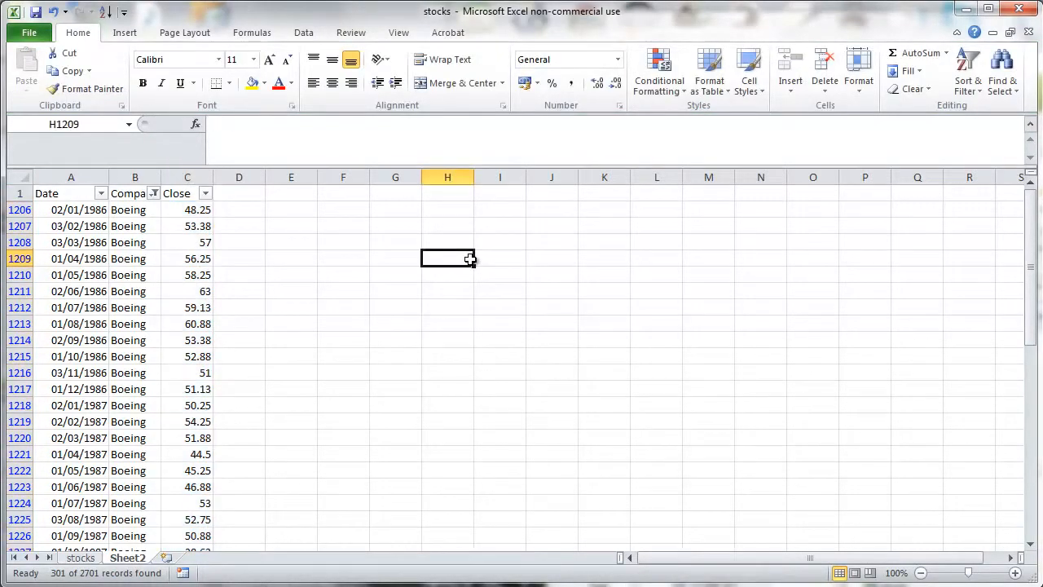
click(152, 196)
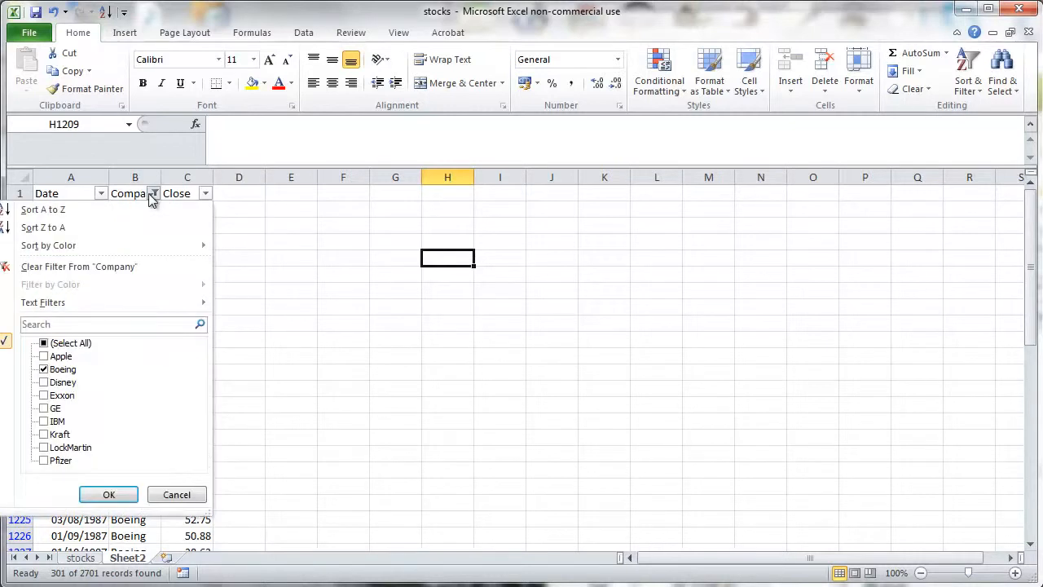
click(47, 371)
click(44, 408)
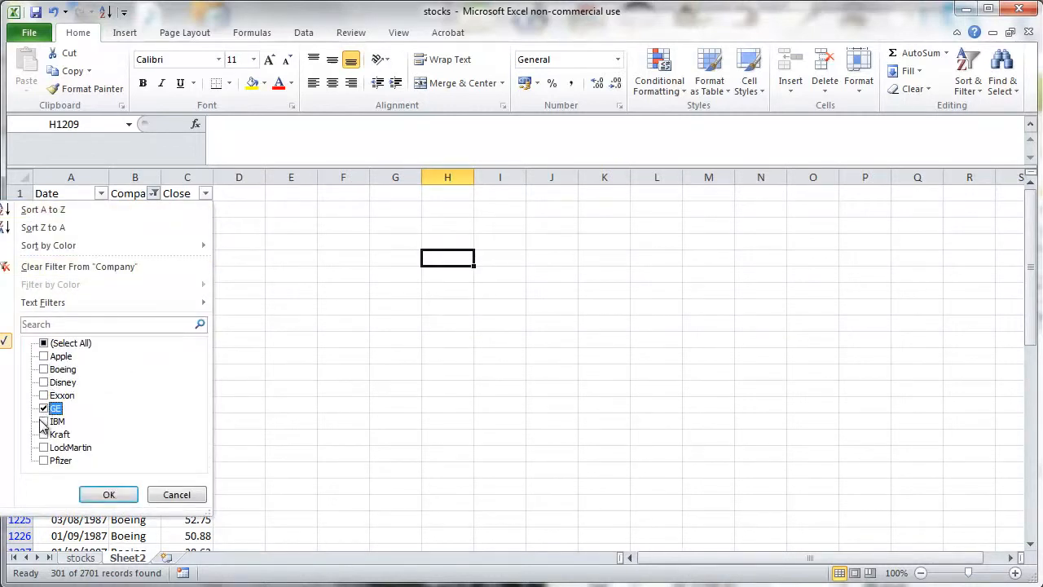
click(44, 422)
click(108, 495)
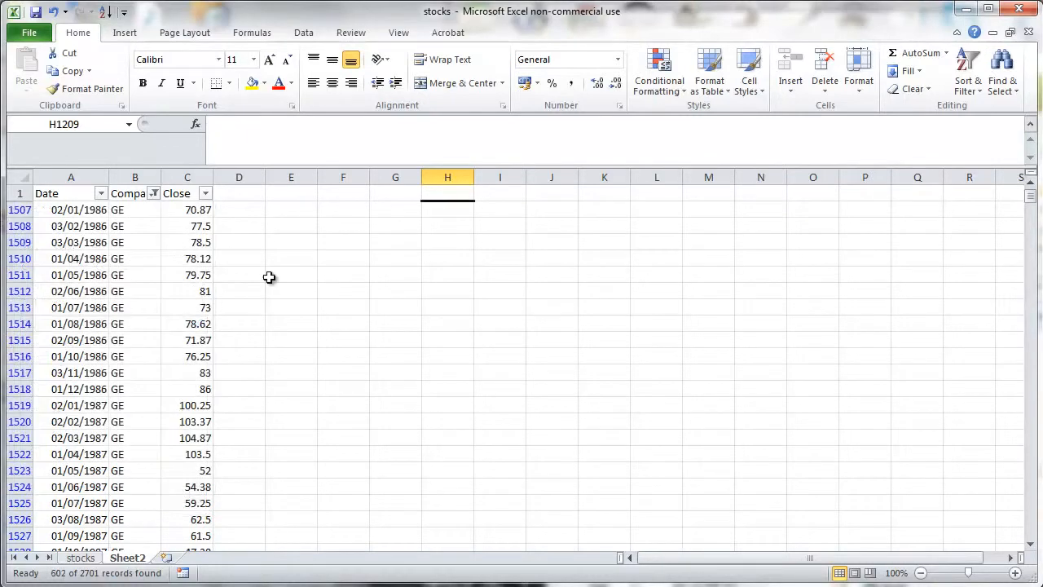
- Apply a custom Date filter showing rows from 02/01/1991 to 01/12/2000, and scroll through the filtered rows
click(101, 194)
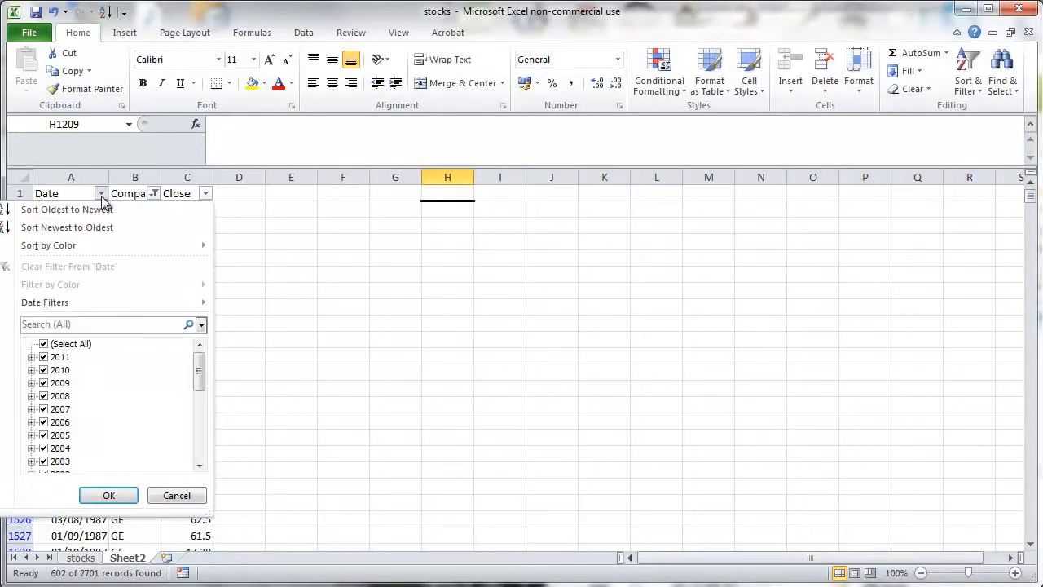
click(44, 344)
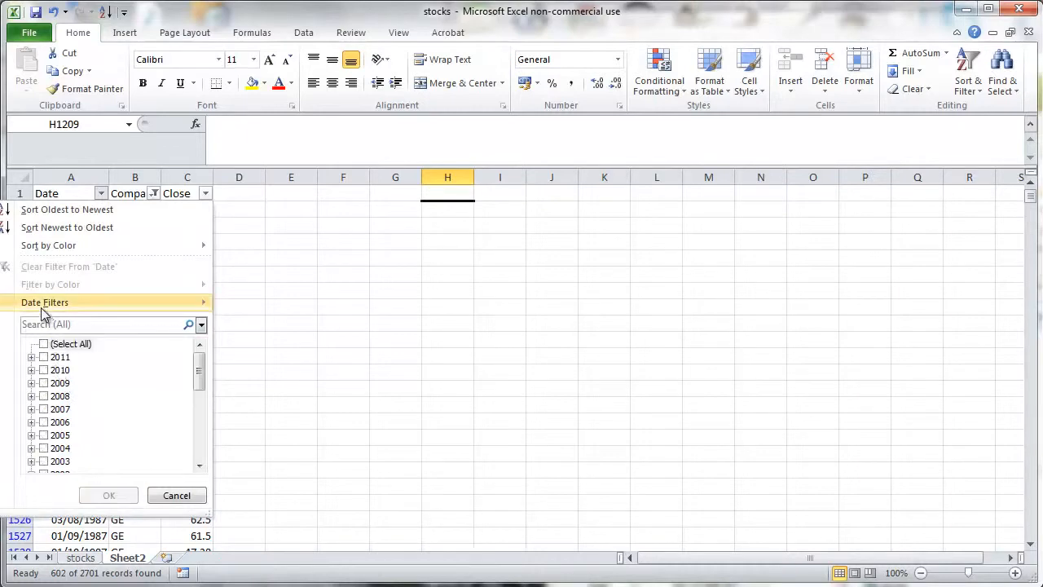
mouse_move(144, 303)
click(275, 364)
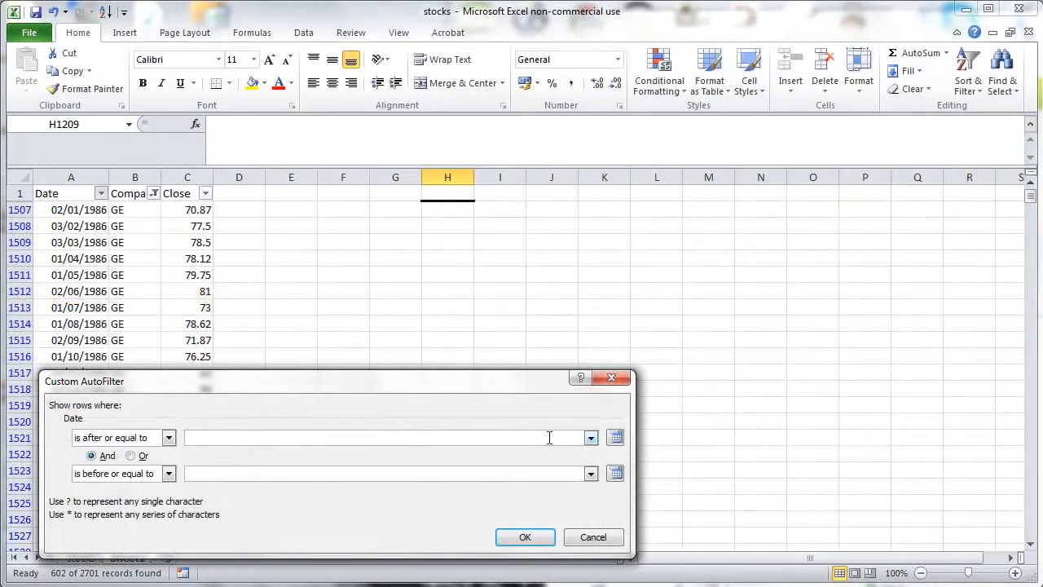
click(615, 438)
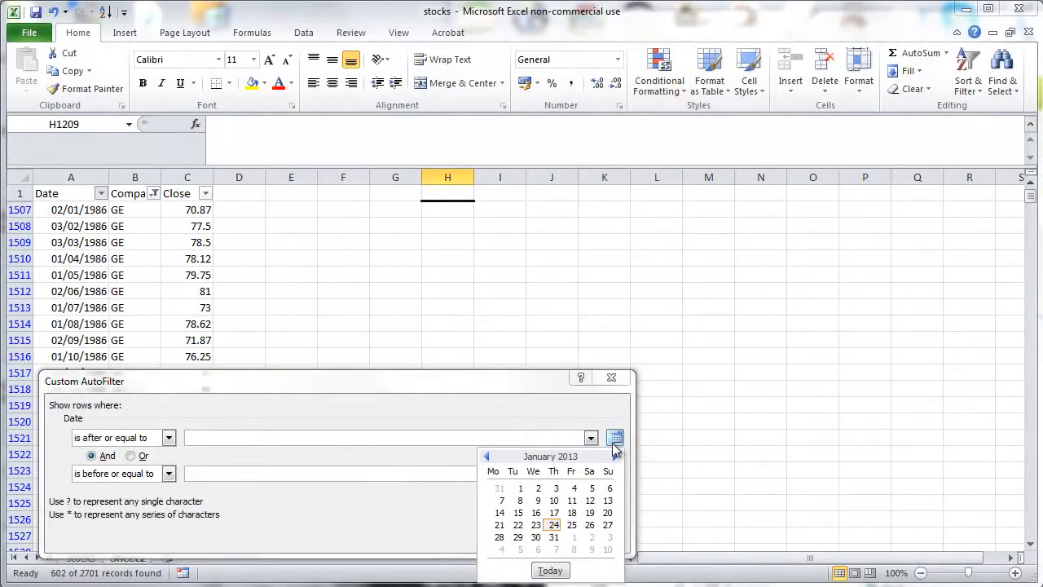
click(591, 437)
click(591, 438)
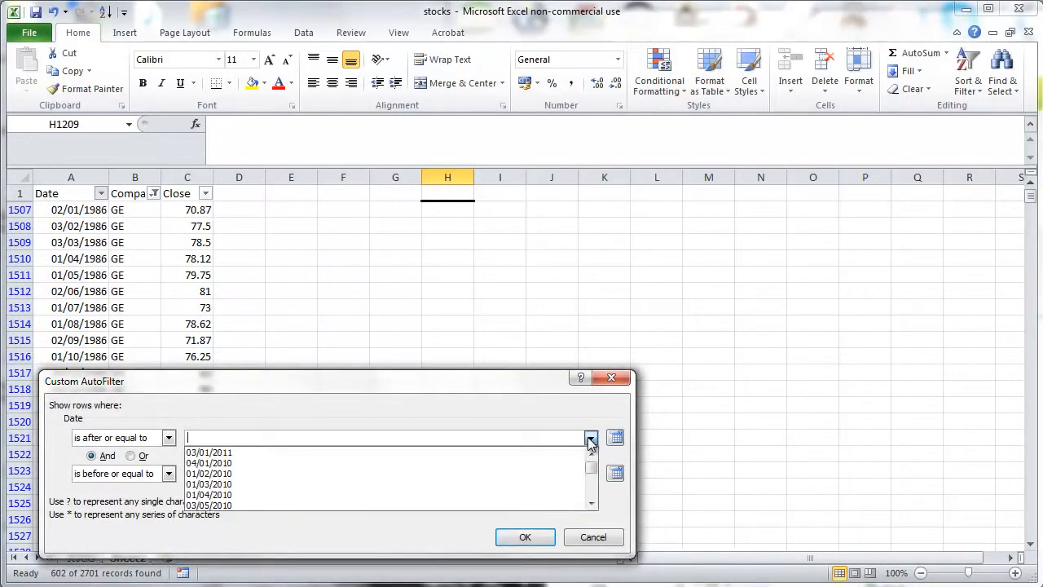
mouse_move(594, 475)
mouse_down()
mouse_move(592, 489)
mouse_move(594, 476)
mouse_up()
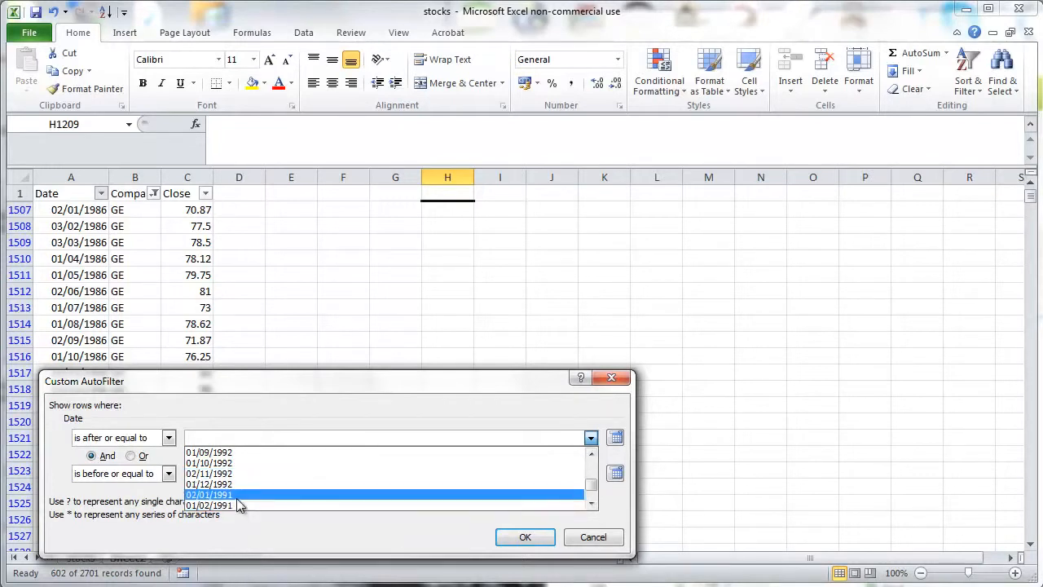
click(238, 495)
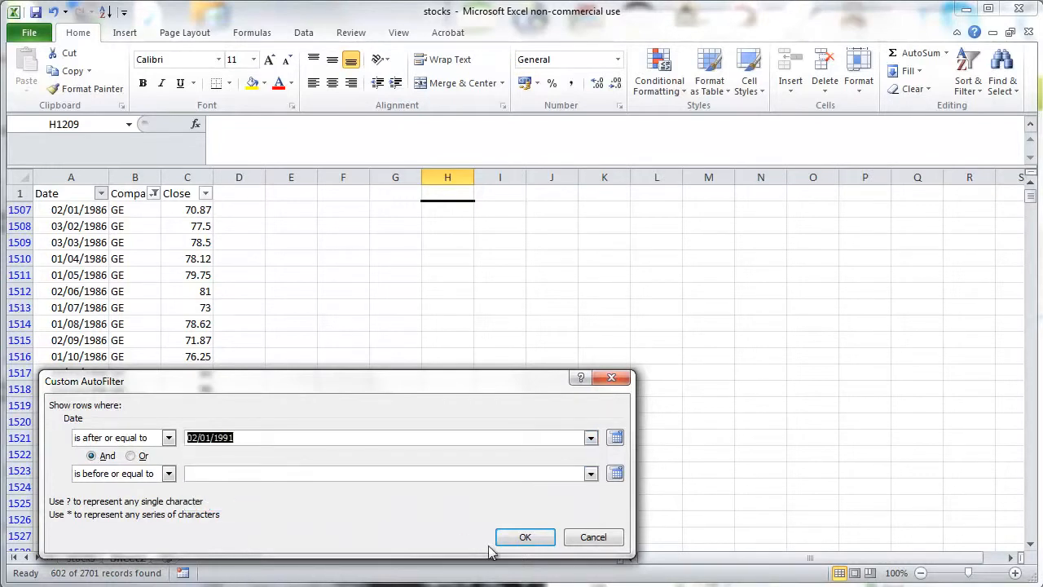
click(489, 474)
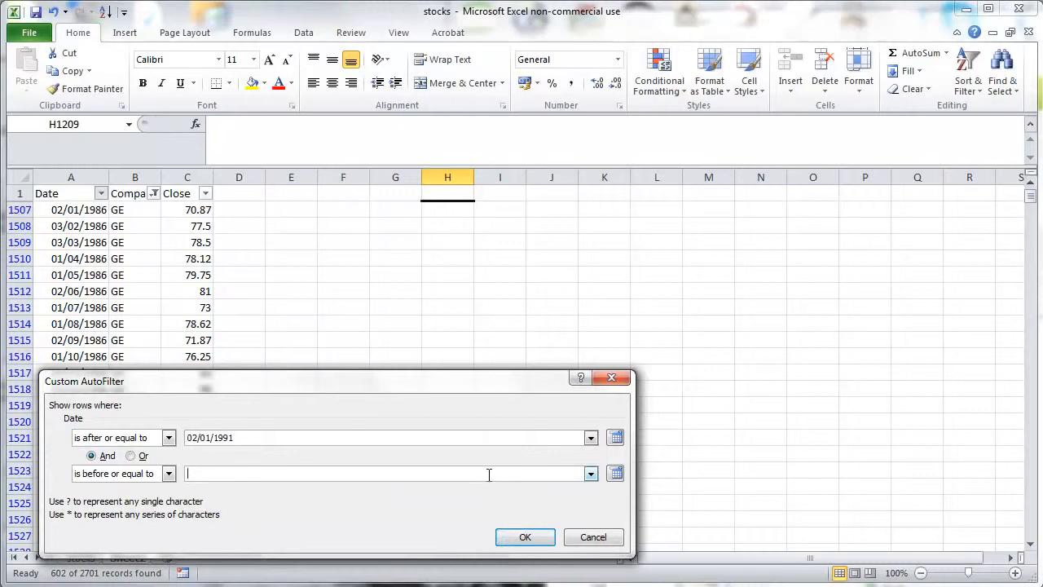
click(590, 473)
drag(591, 494, 592, 524)
click(589, 502)
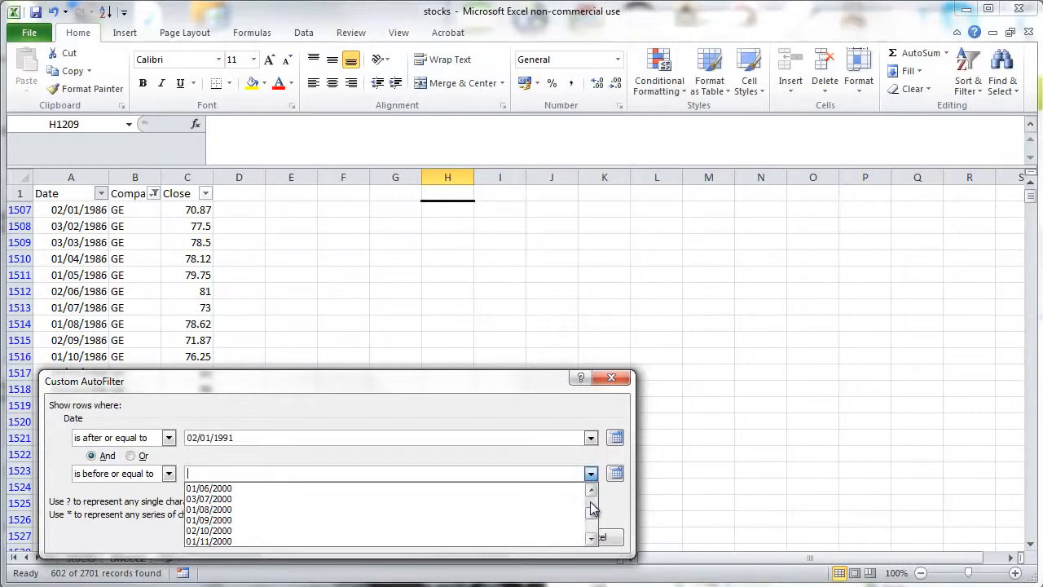
click(591, 539)
click(592, 538)
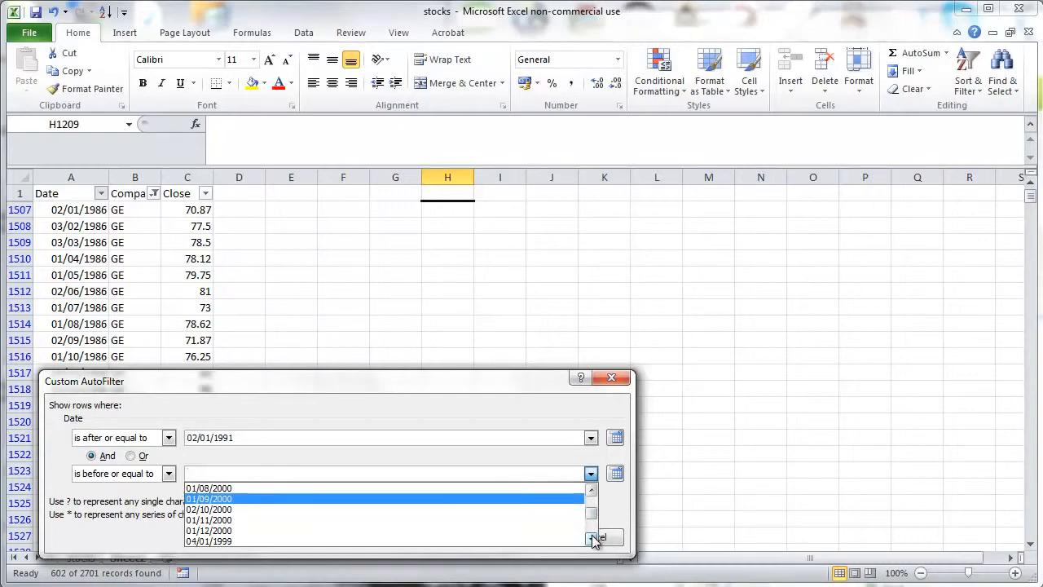
click(391, 531)
click(528, 536)
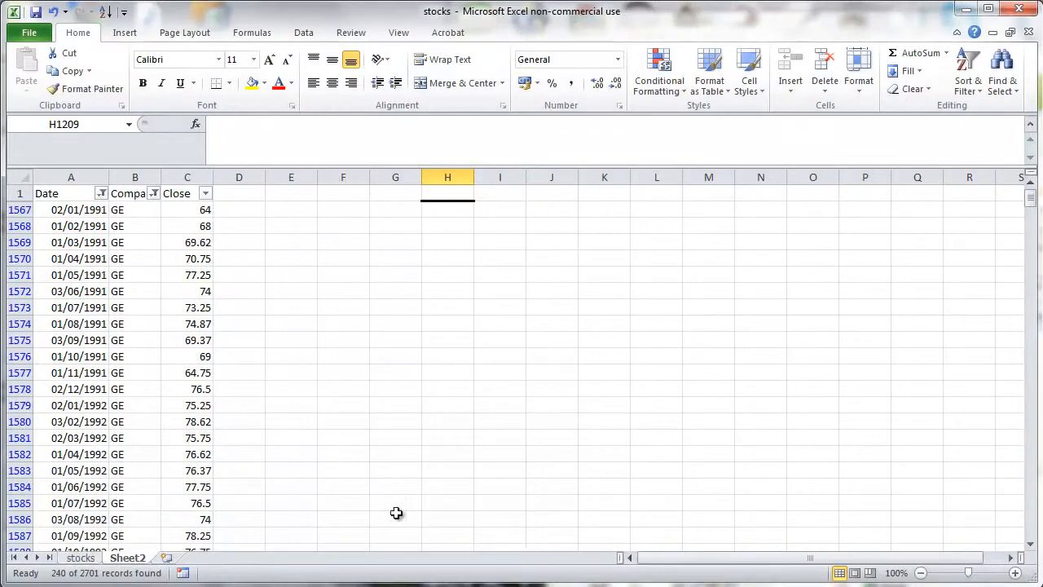
click(133, 274)
scroll(142, 302, down, 16)
scroll(145, 324, down, 20)
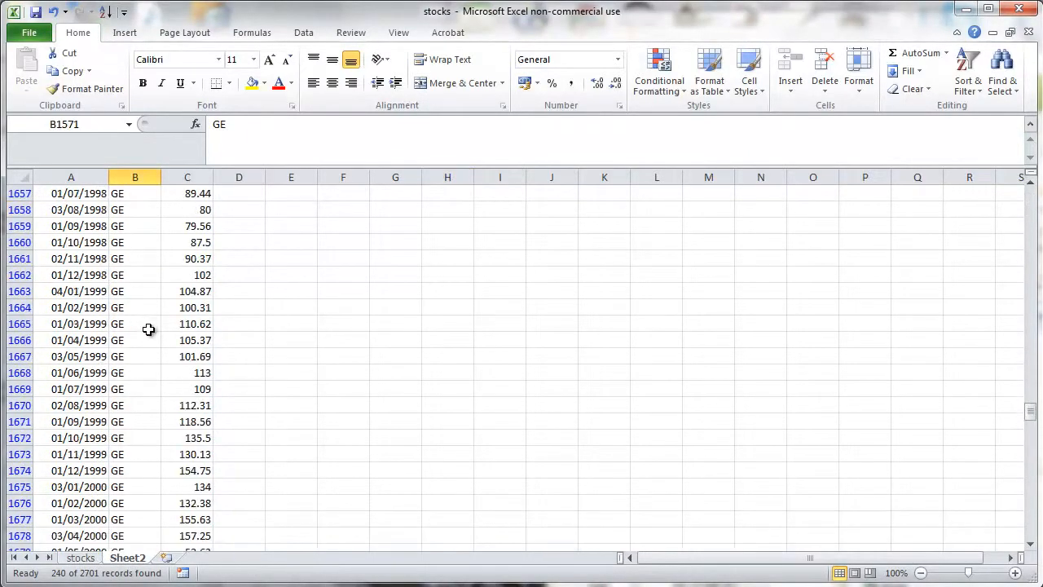
scroll(153, 350, down, 20)
scroll(160, 344, up, 20)
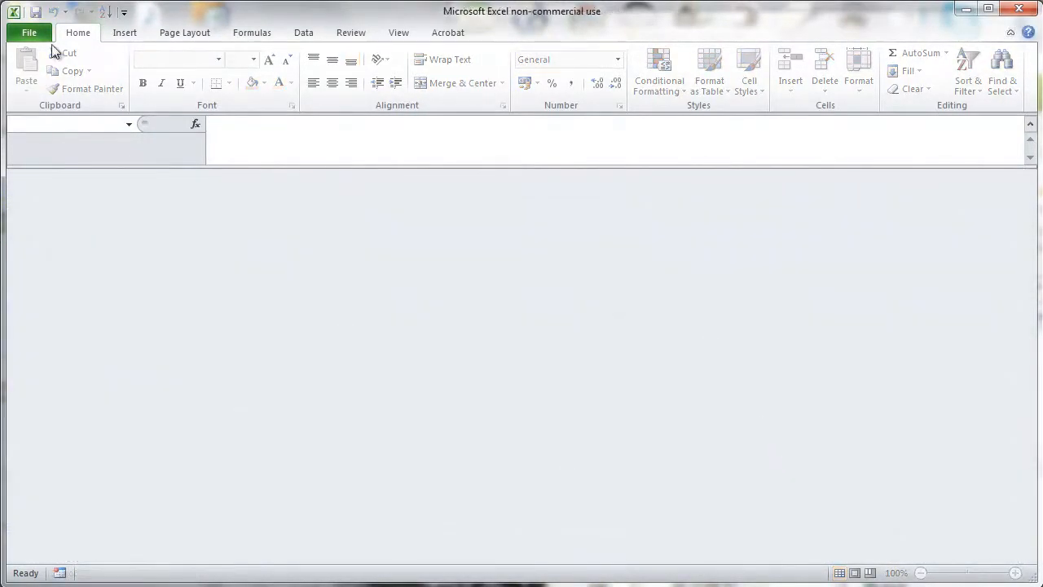
- Open the vlookup_test workbook from the recent workbooks list
click(30, 34)
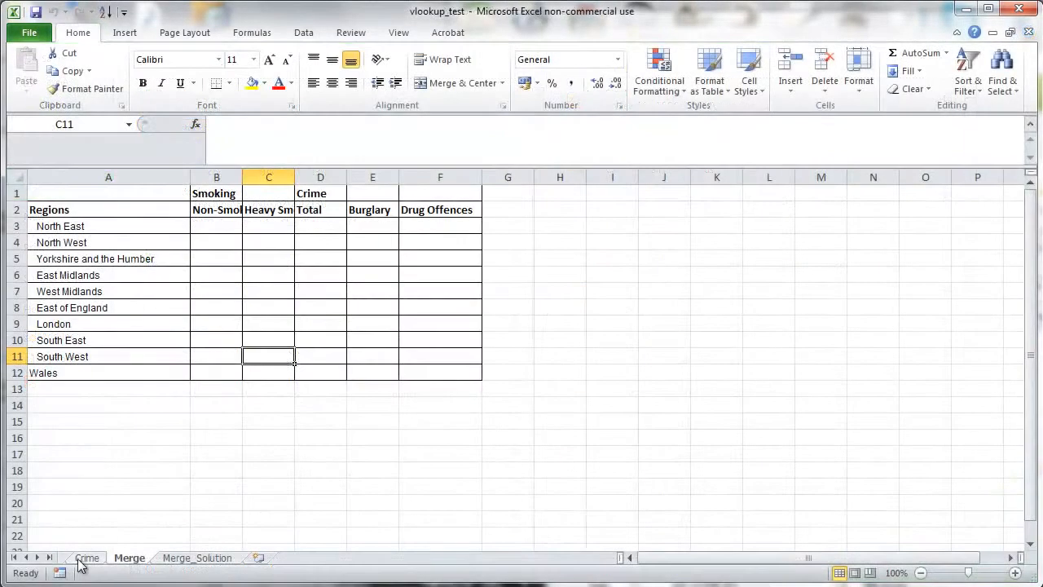
click(84, 559)
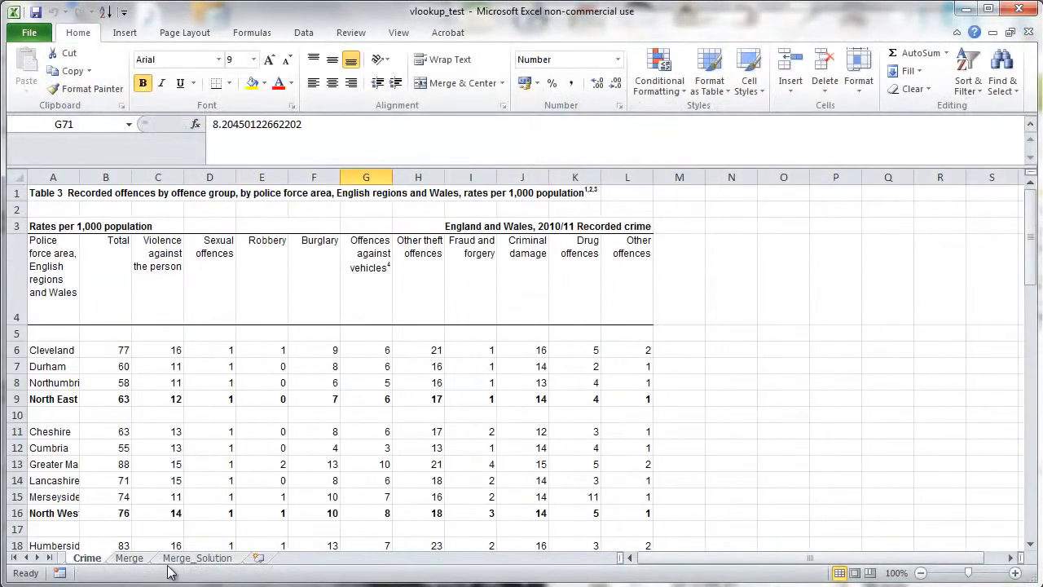
- Switch between the Smoking and Crime sheets to compare their region lists
click(32, 559)
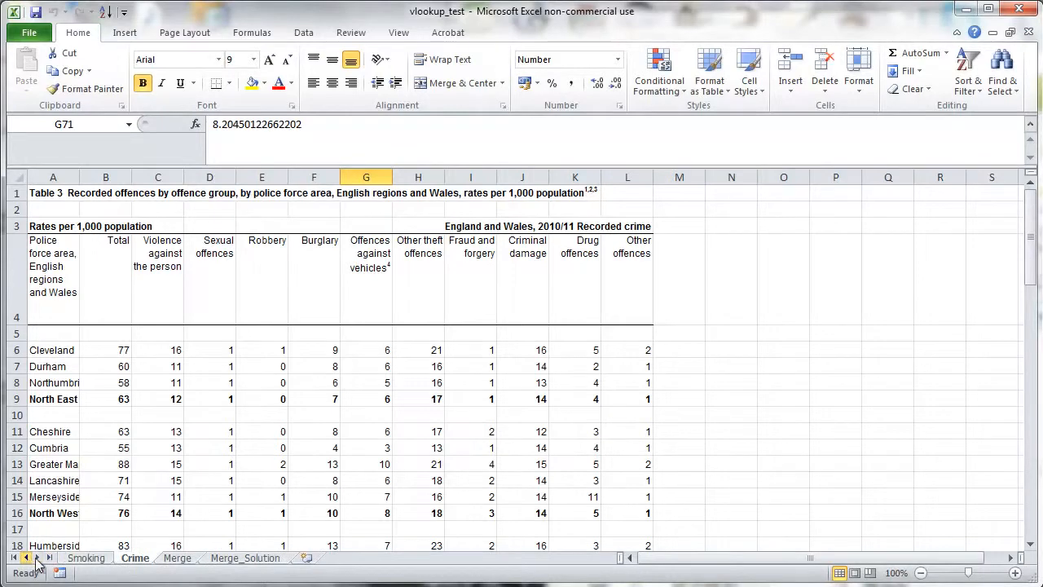
click(85, 559)
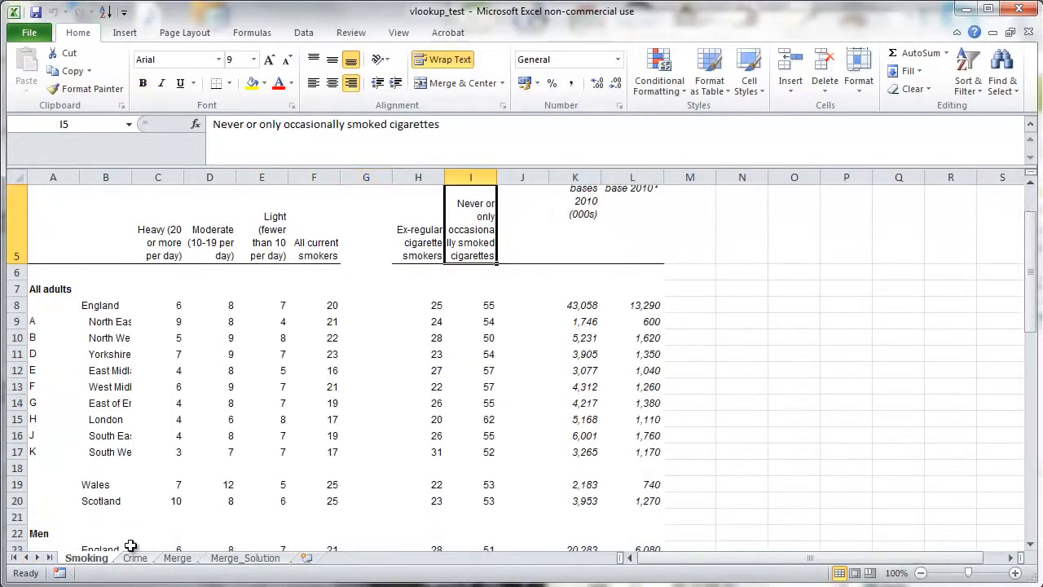
click(135, 558)
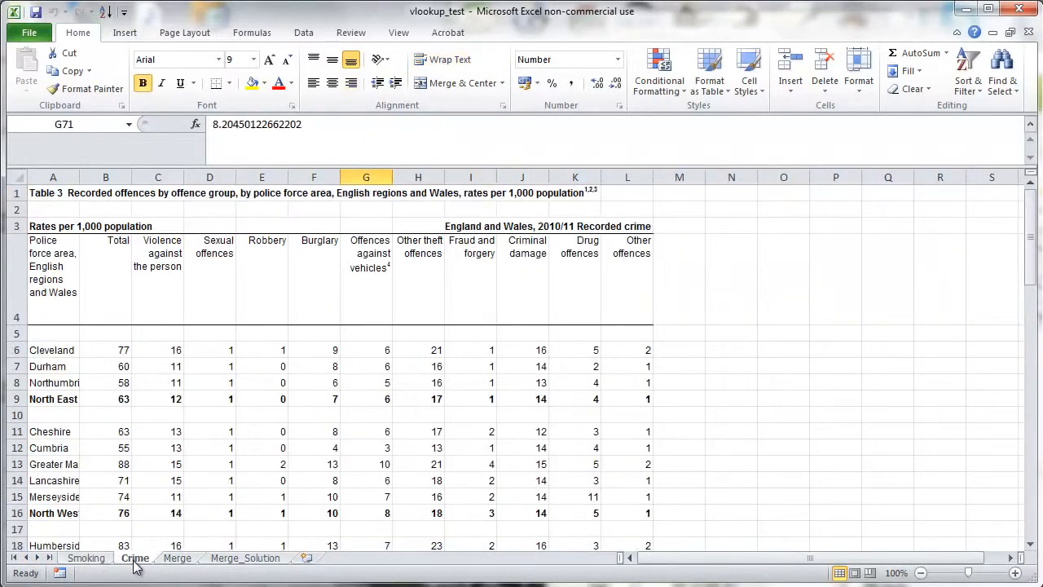
click(86, 559)
drag(102, 305, 95, 447)
click(94, 447)
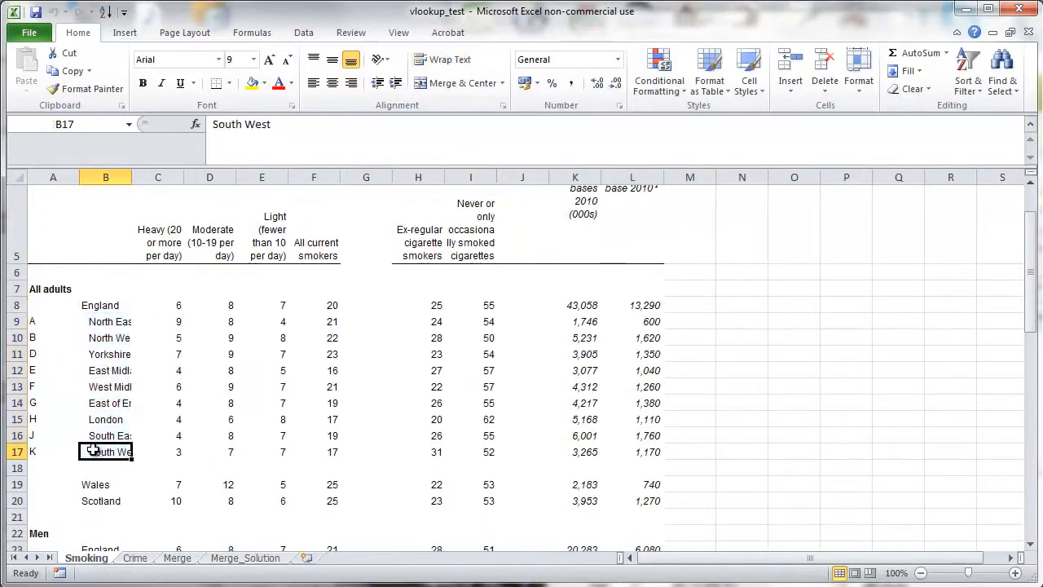
click(136, 558)
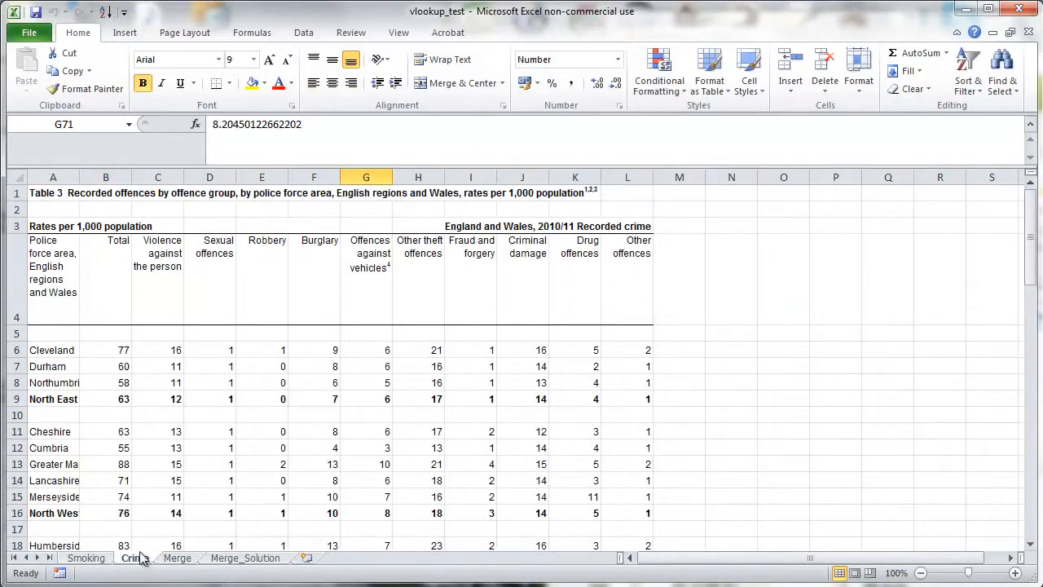
click(59, 397)
- Widen column A on the Crime sheet and scroll through its region rows
drag(80, 177, 108, 178)
click(75, 512)
scroll(100, 494, down, 2)
click(79, 443)
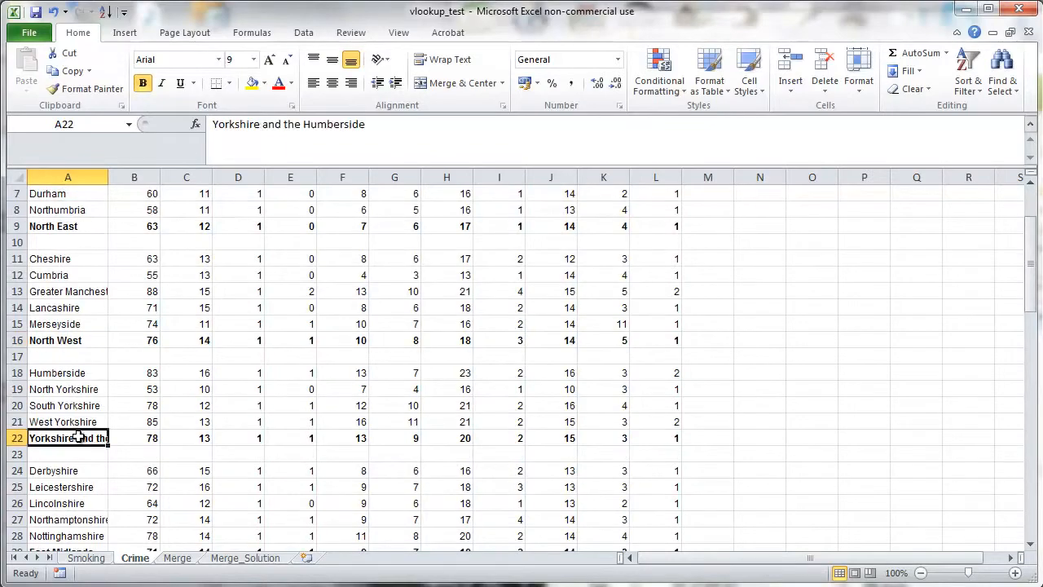
scroll(79, 436, down, 5)
click(75, 405)
scroll(106, 419, up, 7)
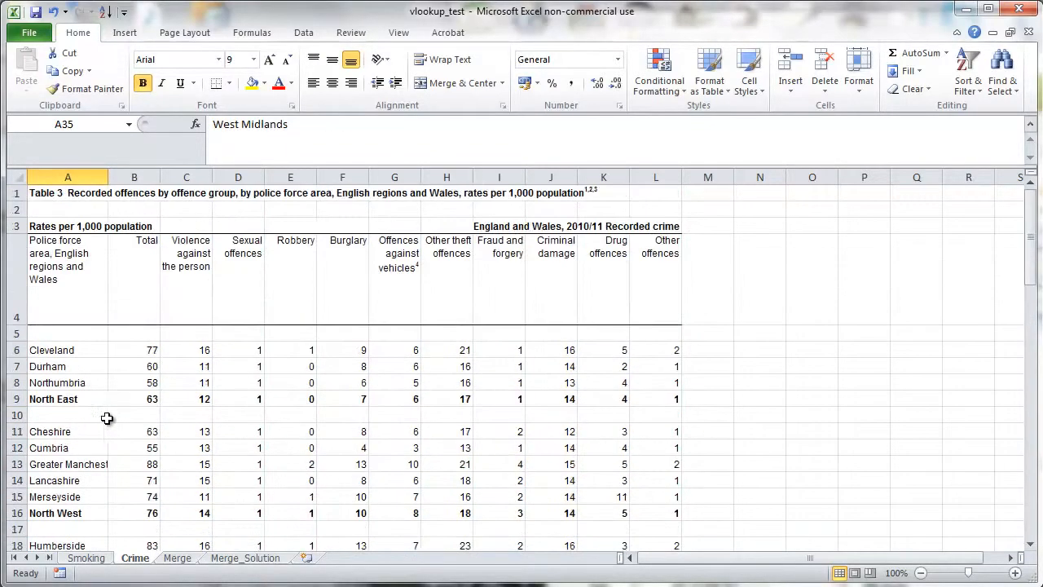
- Examine the Merge sheet's region list and its smoking and crime column headers
click(177, 558)
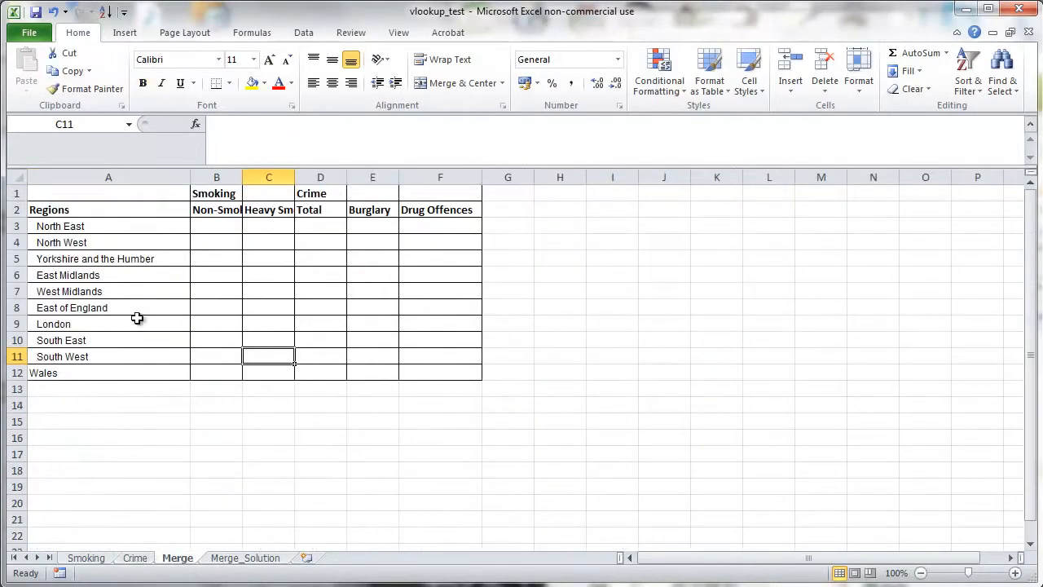
drag(64, 212, 71, 368)
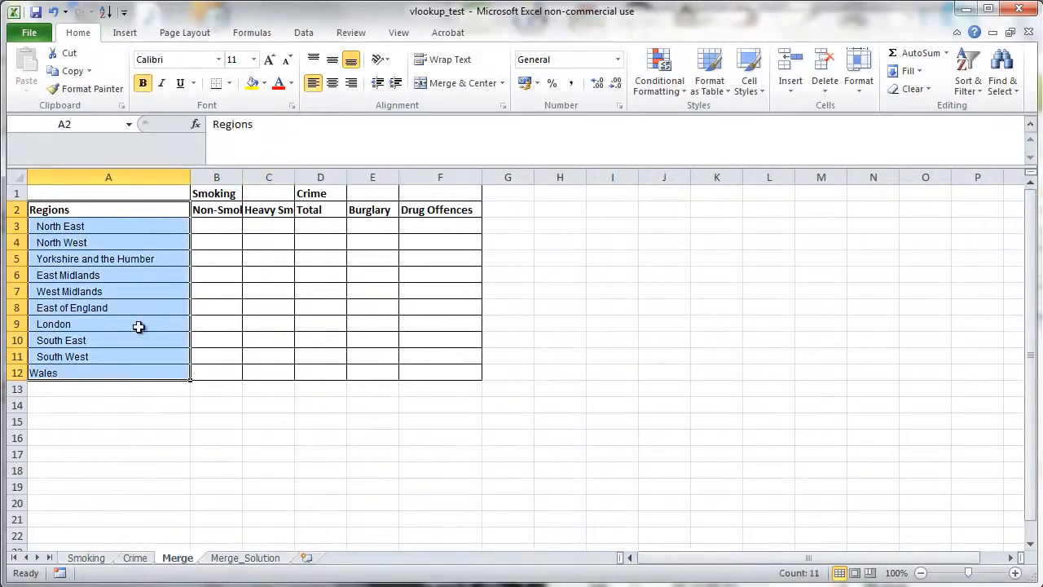
click(246, 273)
drag(225, 199, 274, 205)
click(222, 209)
click(280, 214)
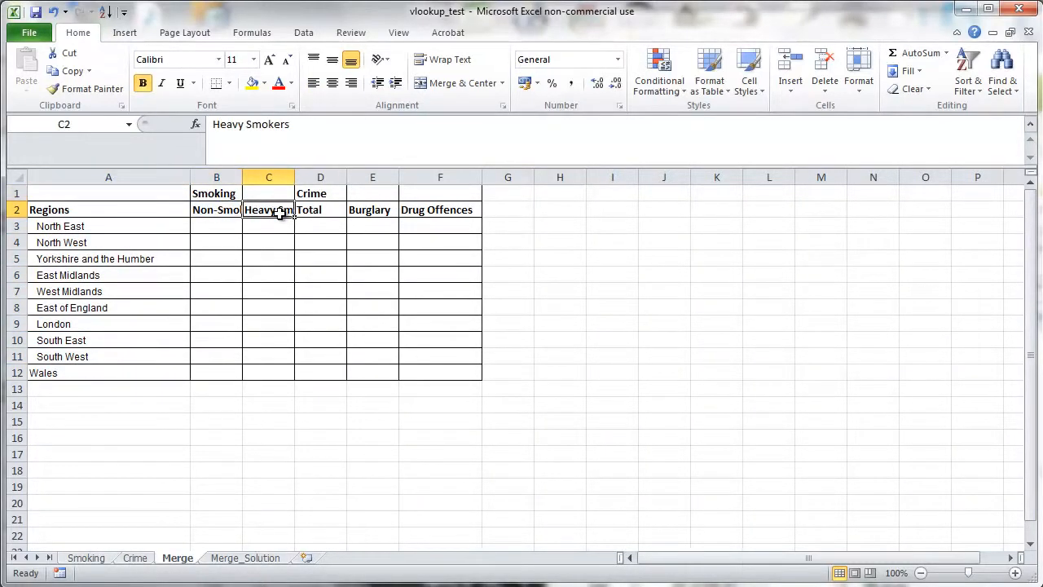
- Compare the Smoking sheet's heavy and never-smoked columns with the Merge headers and the Crime sheet's columns
click(86, 559)
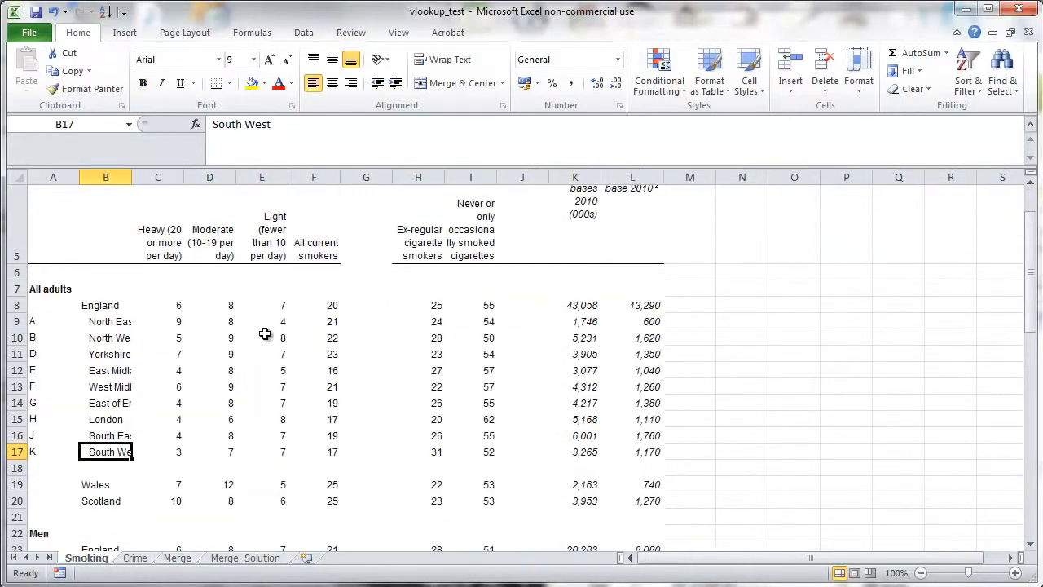
drag(166, 306, 170, 487)
click(477, 343)
drag(477, 304, 469, 455)
scroll(466, 447, up, 2)
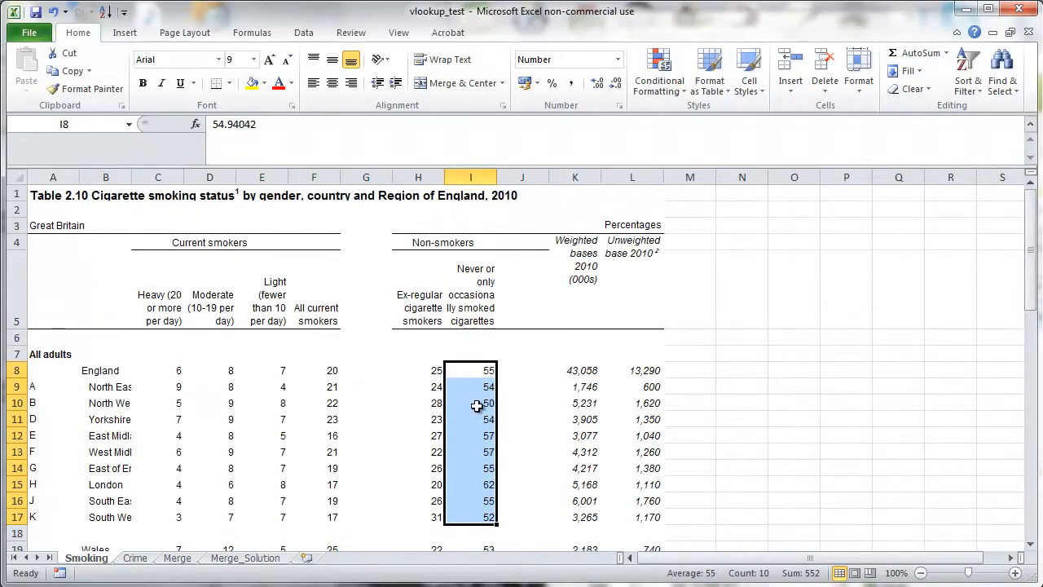
click(177, 559)
drag(325, 197, 426, 207)
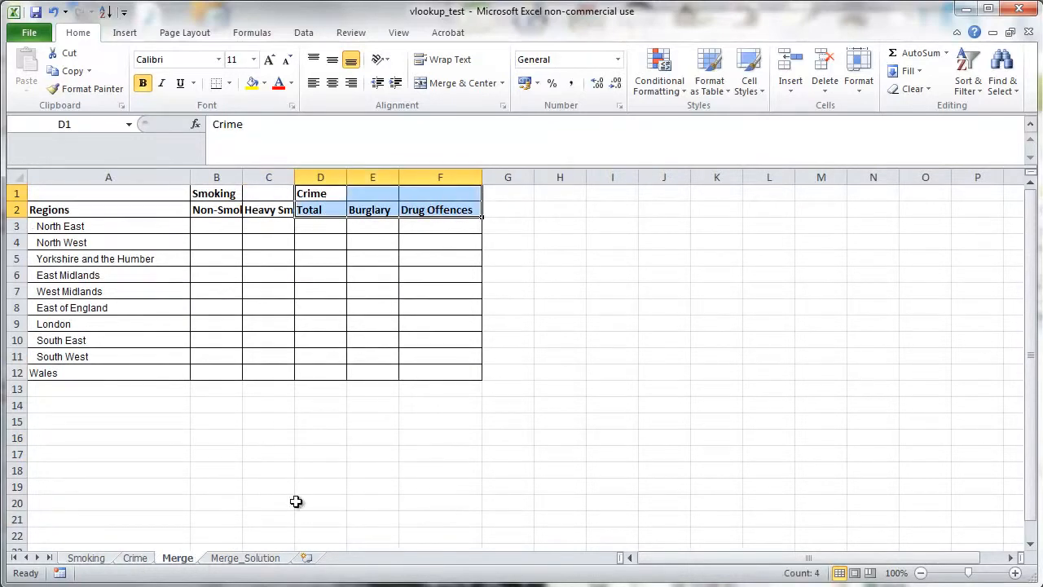
click(139, 559)
click(403, 368)
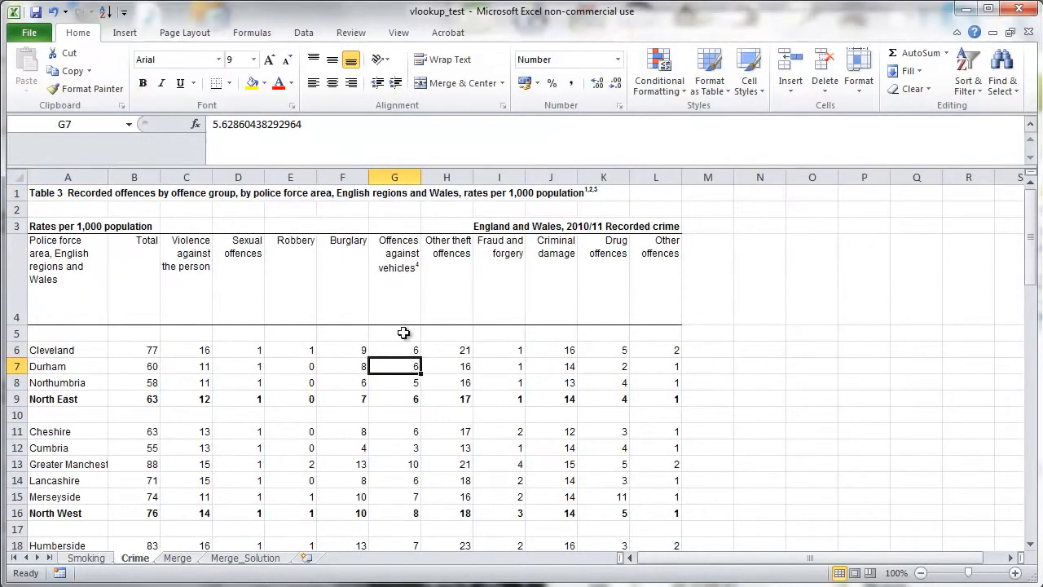
click(153, 251)
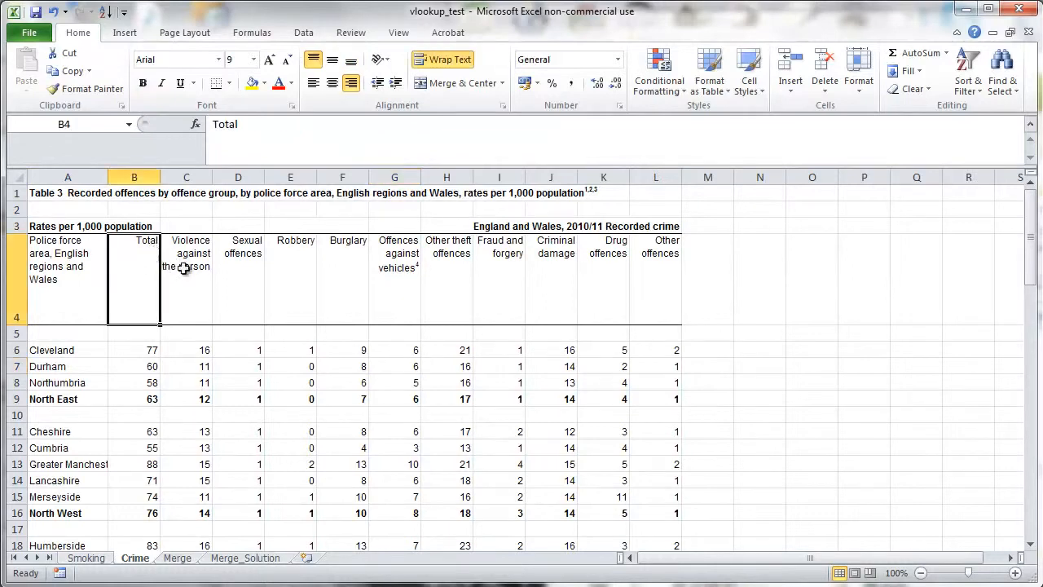
- Examine the Crime sheet's column headers and the finished formulas on the Merge_Solution sheet against the empty Merge table
click(292, 281)
click(626, 306)
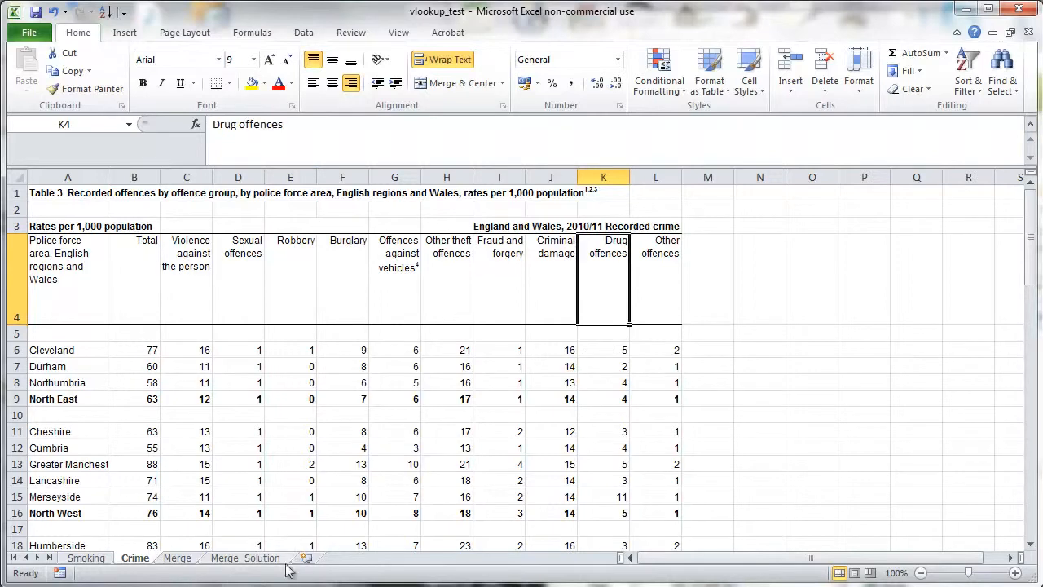
click(178, 559)
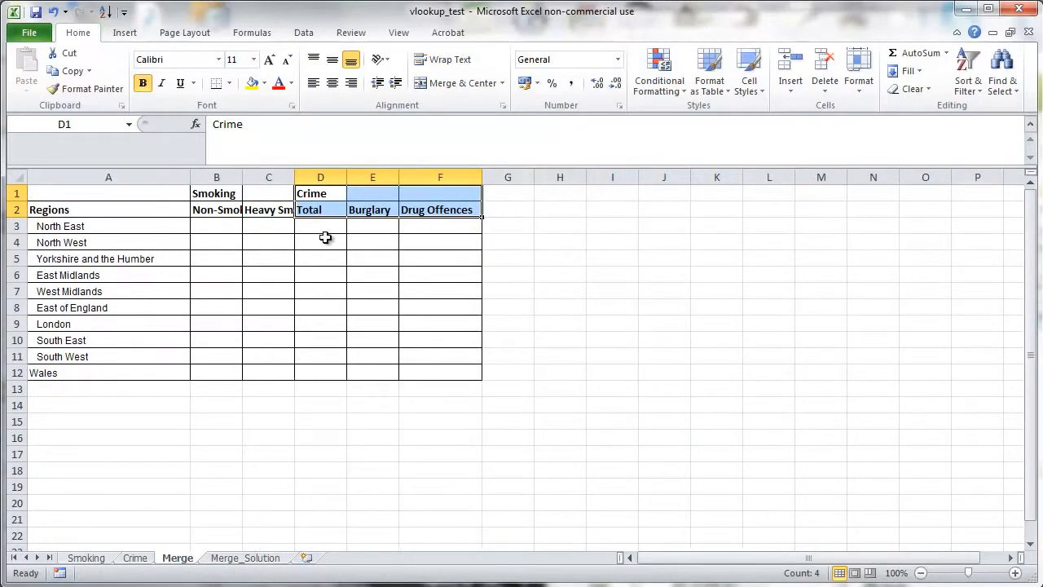
click(256, 561)
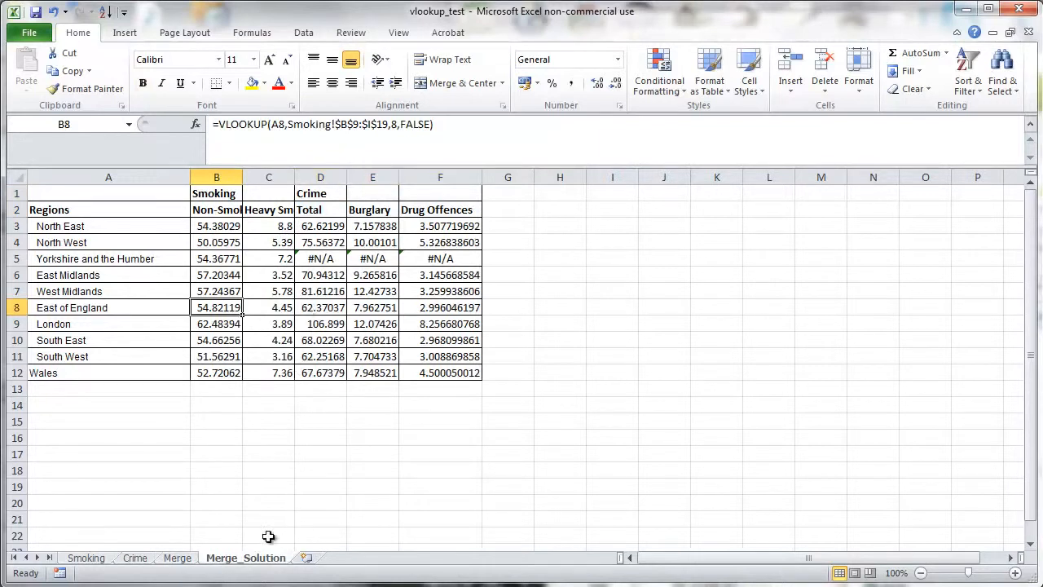
click(181, 560)
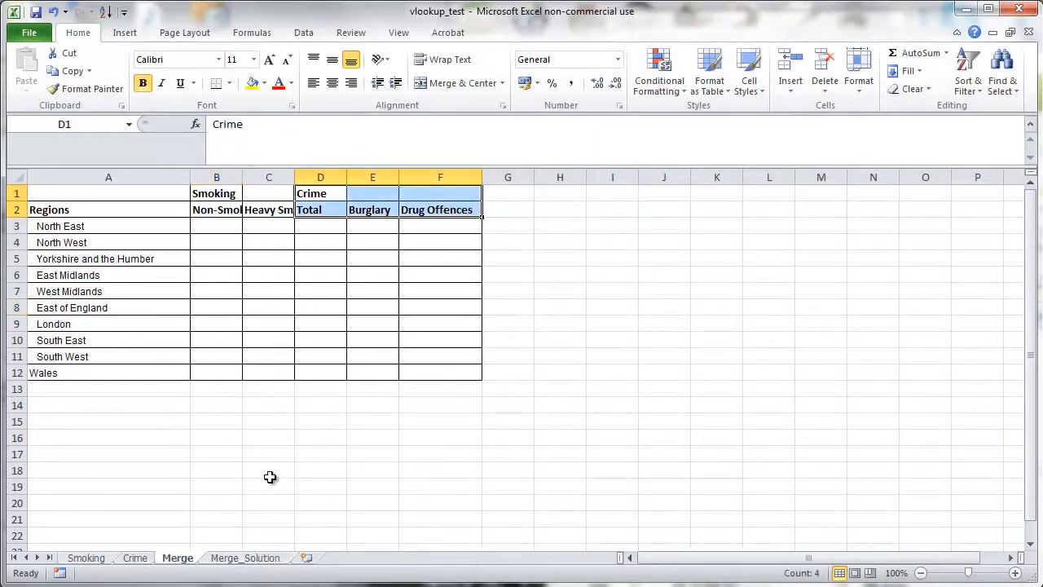
click(269, 473)
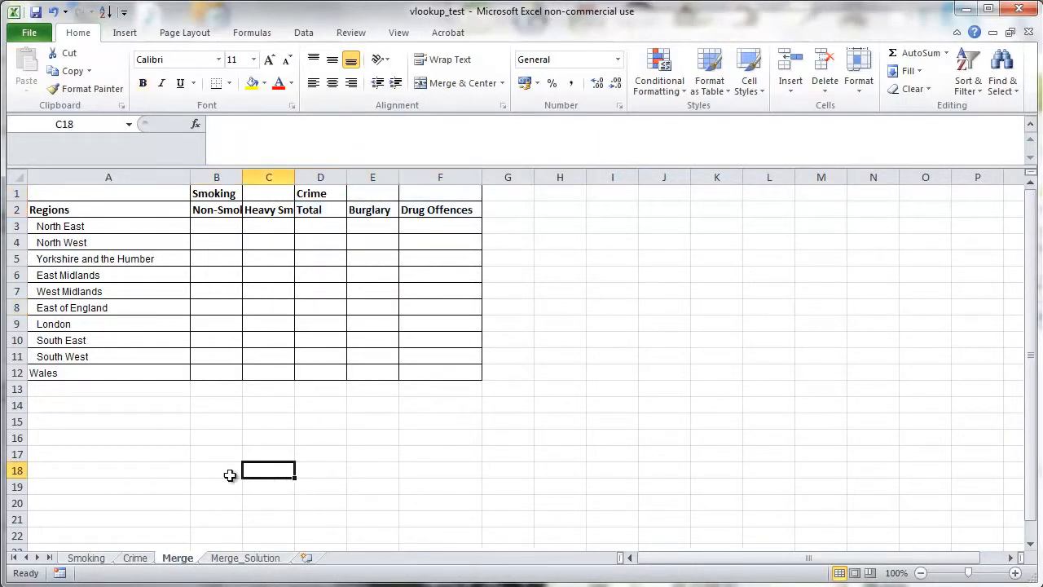
click(86, 558)
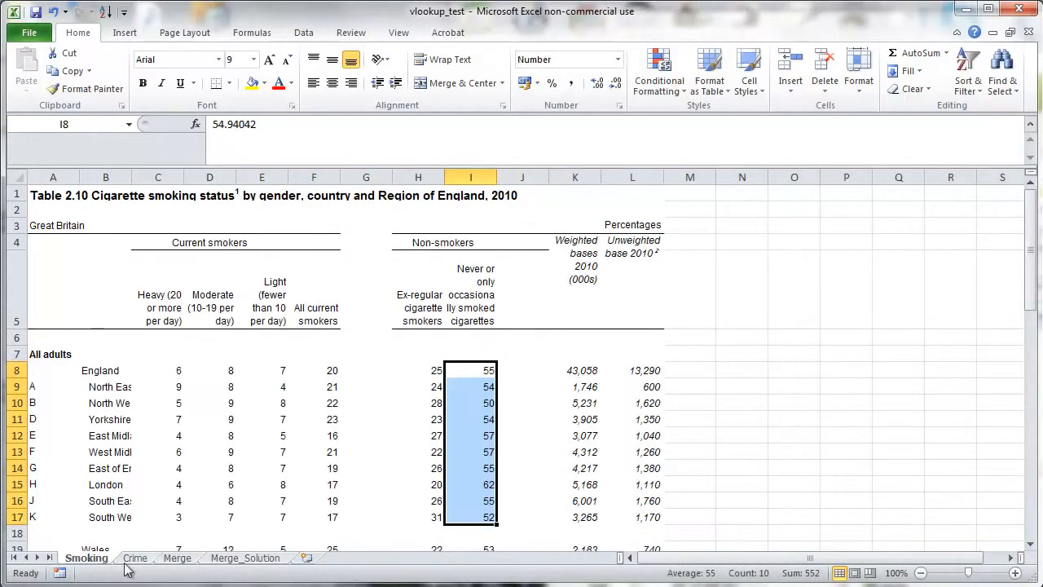
click(177, 559)
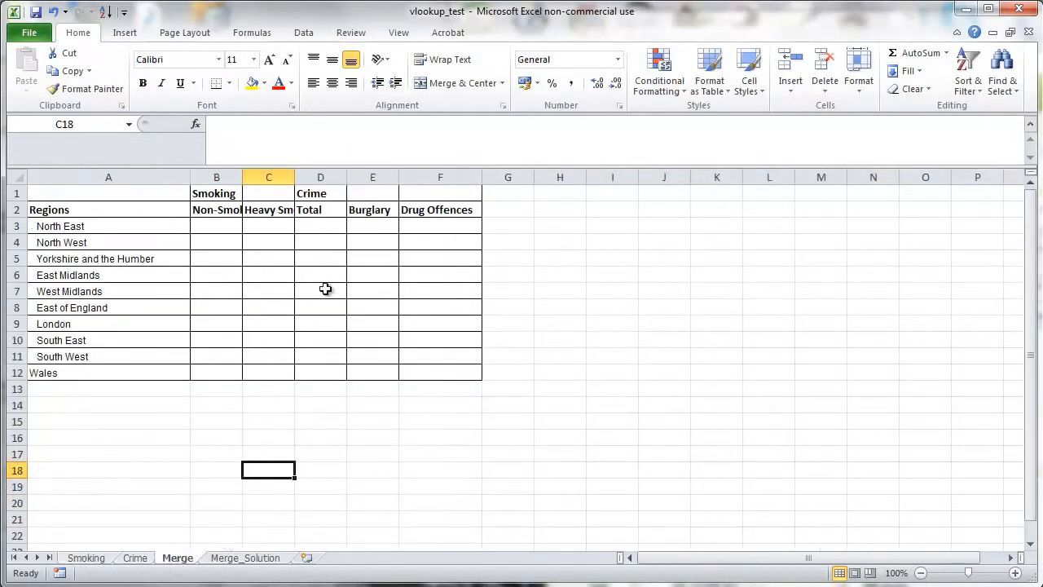
- Enter =VLOOKUP(A3,Smoking!B8:I19,8,FALSE) in B3 to fetch North East's never-smoked percentage
click(273, 240)
click(222, 226)
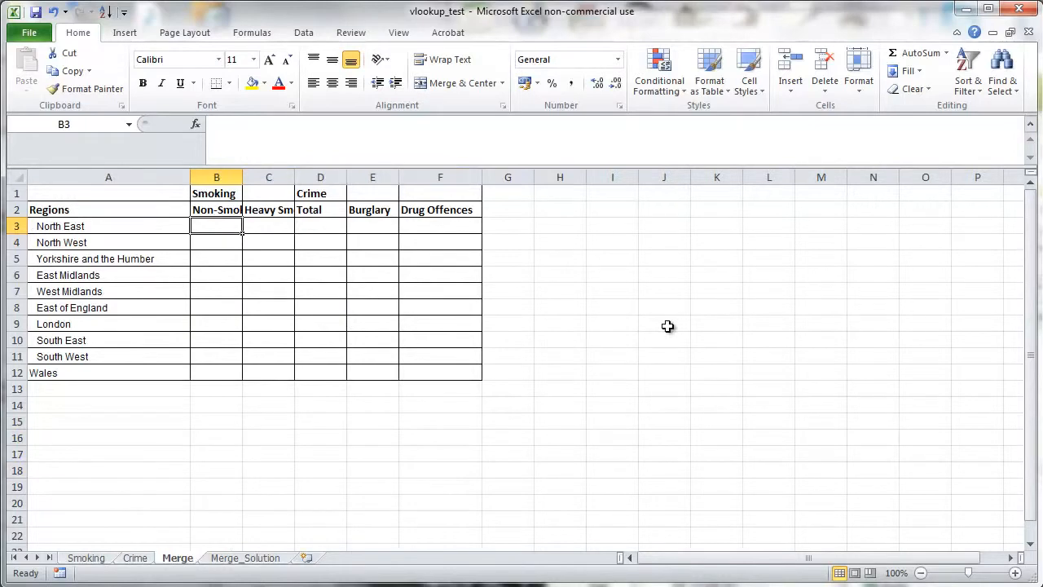
text(=vlookup)
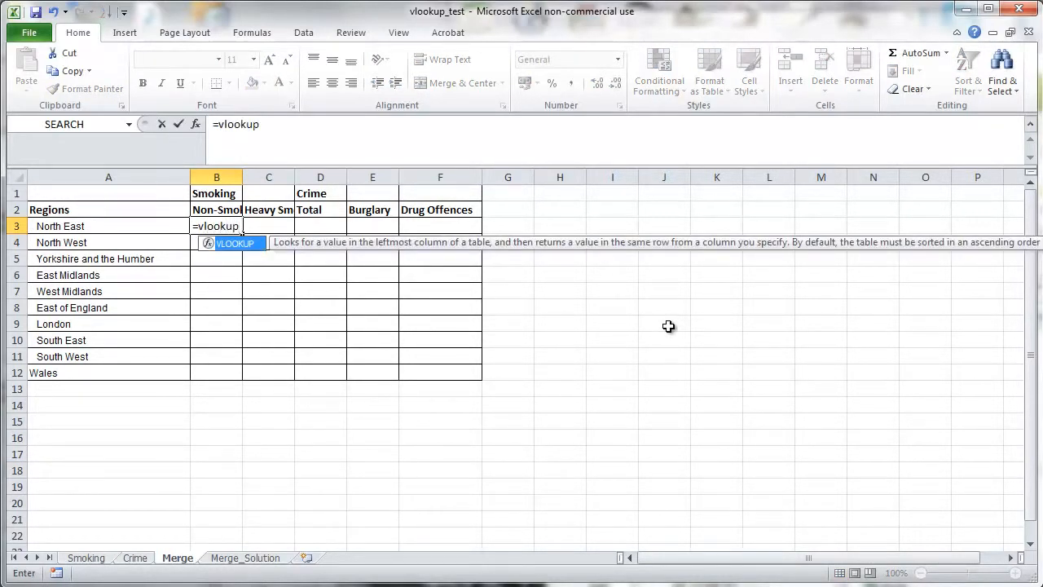
text(()
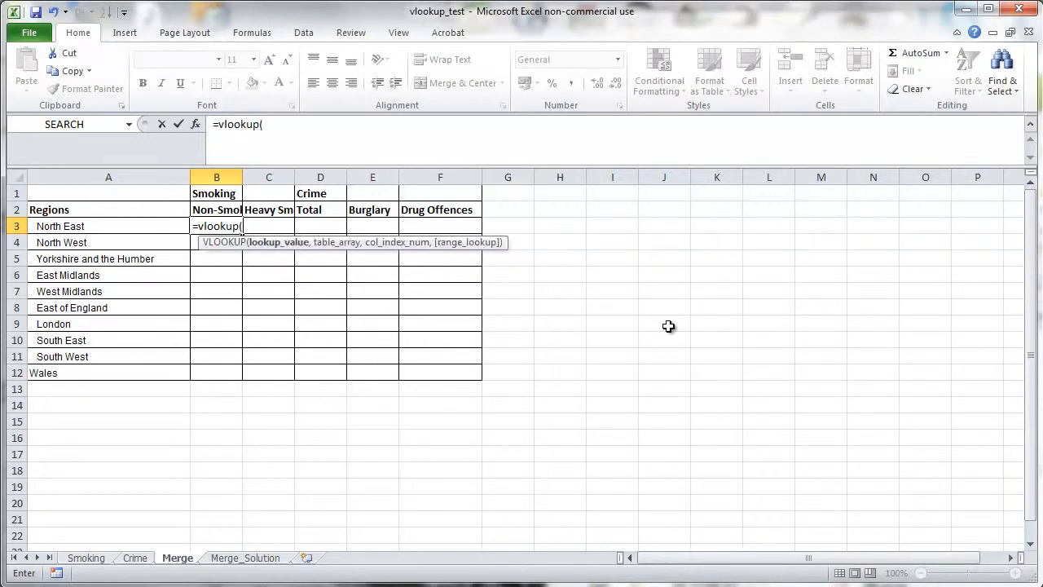
key(Left)
text(,)
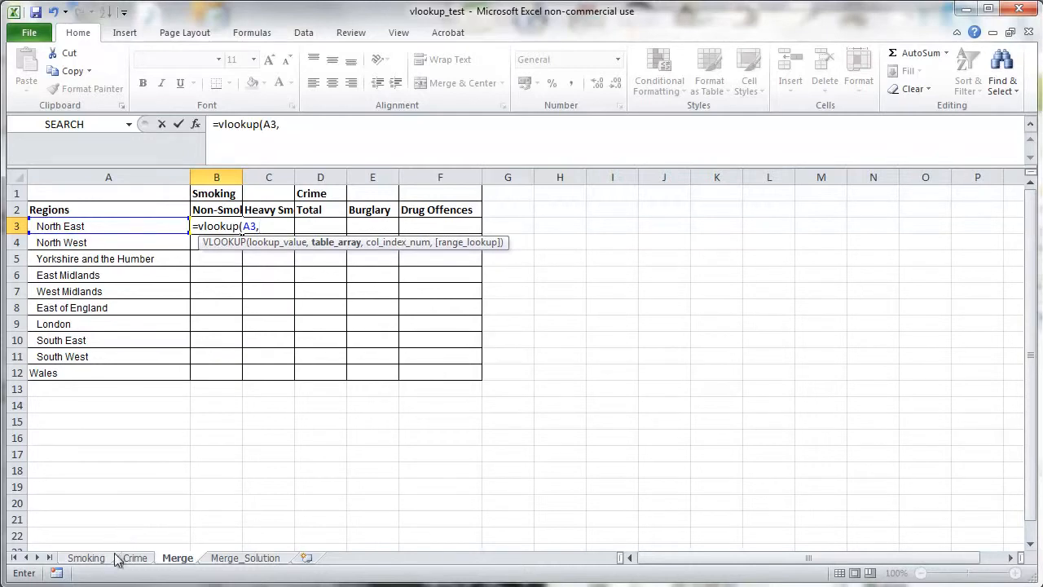
click(88, 557)
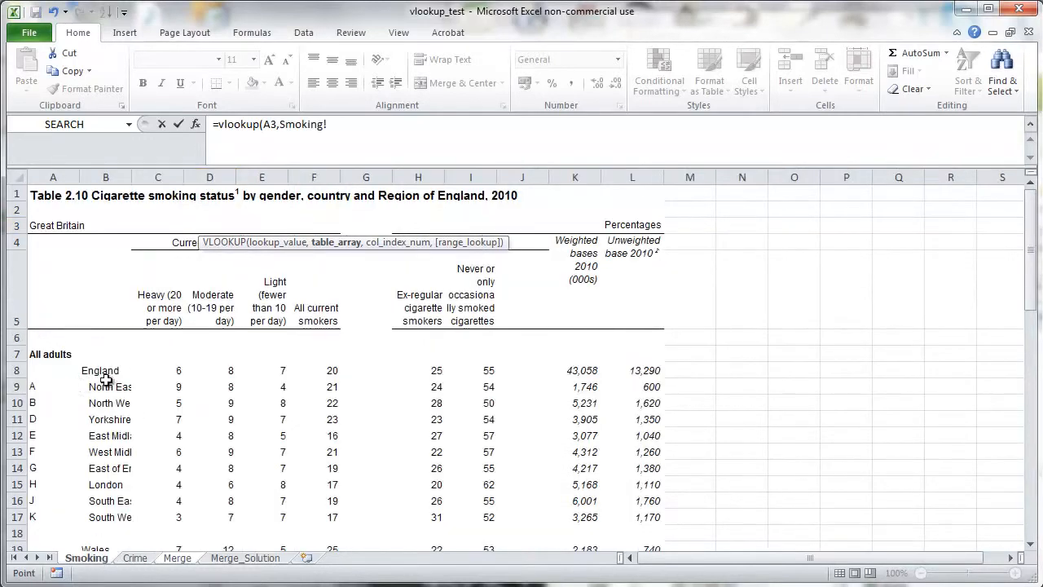
mouse_move(106, 371)
mouse_down()
mouse_move(133, 379)
mouse_move(206, 489)
mouse_move(259, 532)
mouse_move(428, 538)
mouse_up()
drag(469, 536, 479, 513)
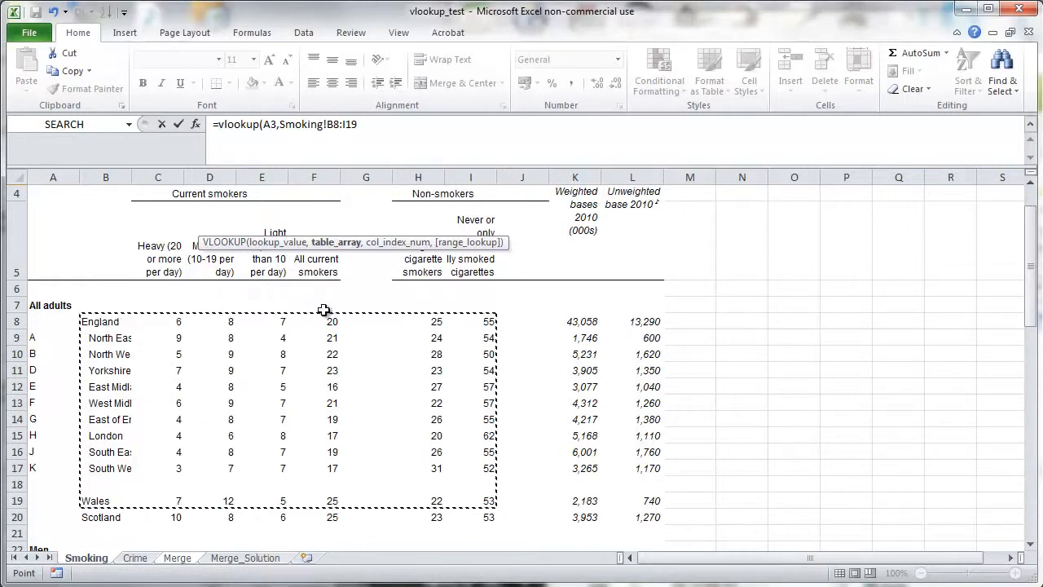
click(370, 124)
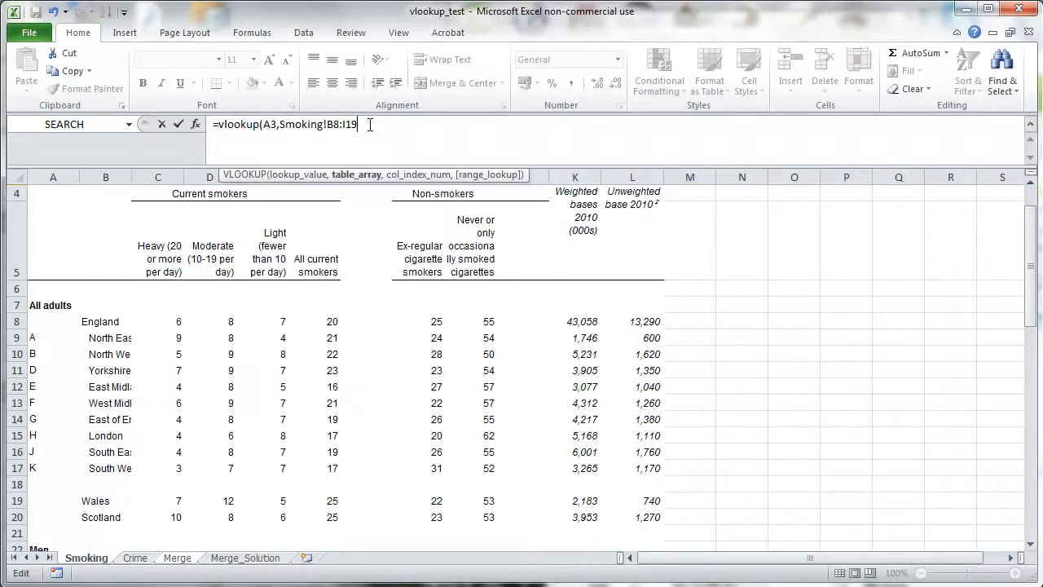
text(,8,false)
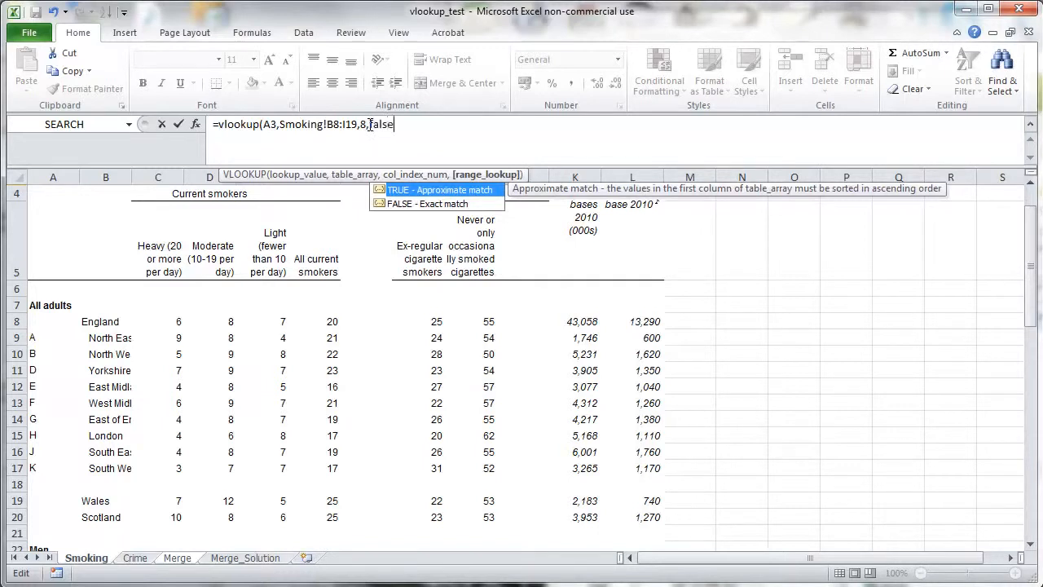
text())
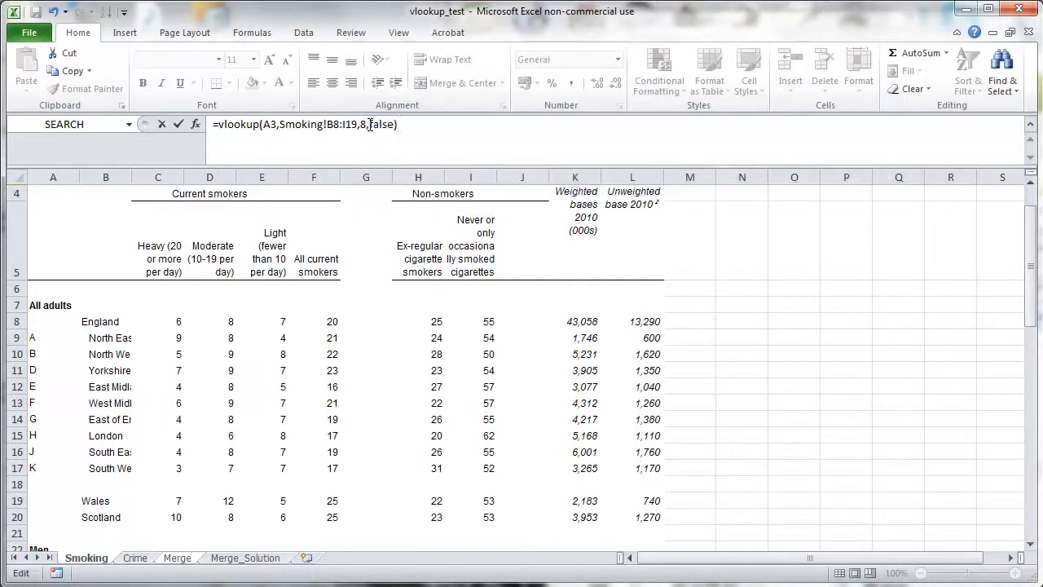
key(Return)
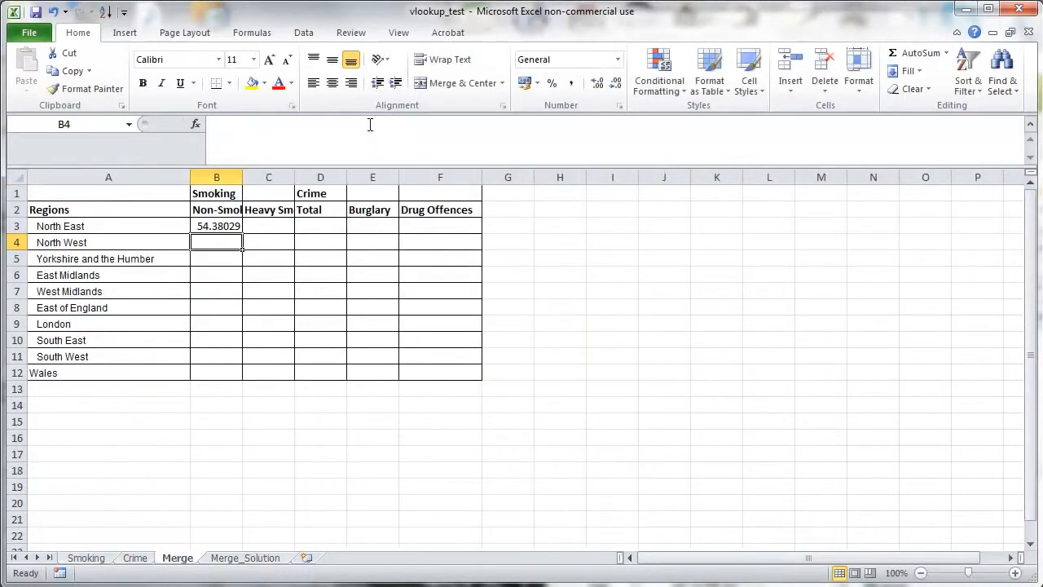
- Copy the B3 formula down into B4 and compare the table ranges in both cells' formulas
click(222, 225)
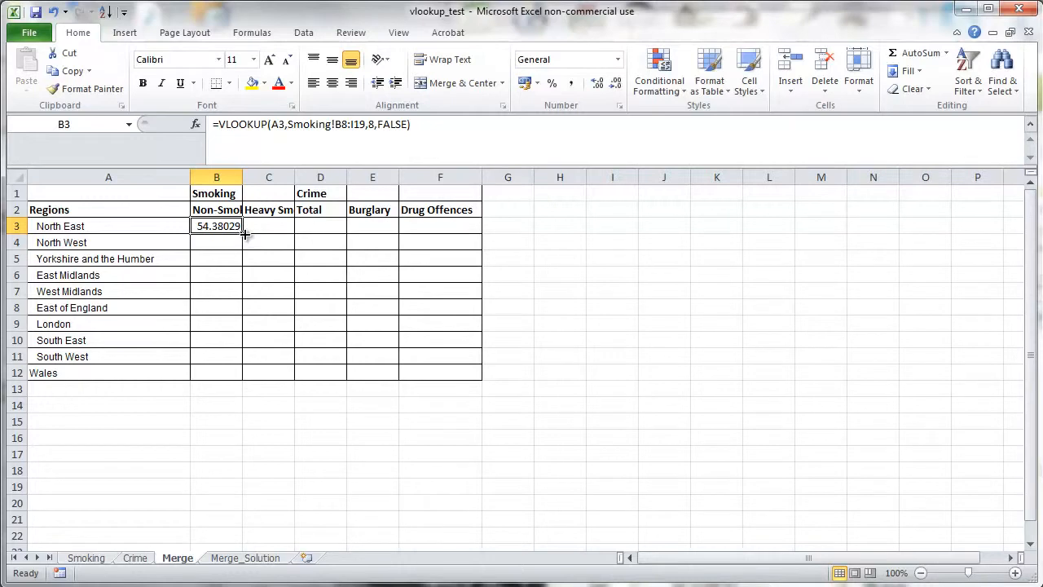
drag(242, 232, 244, 249)
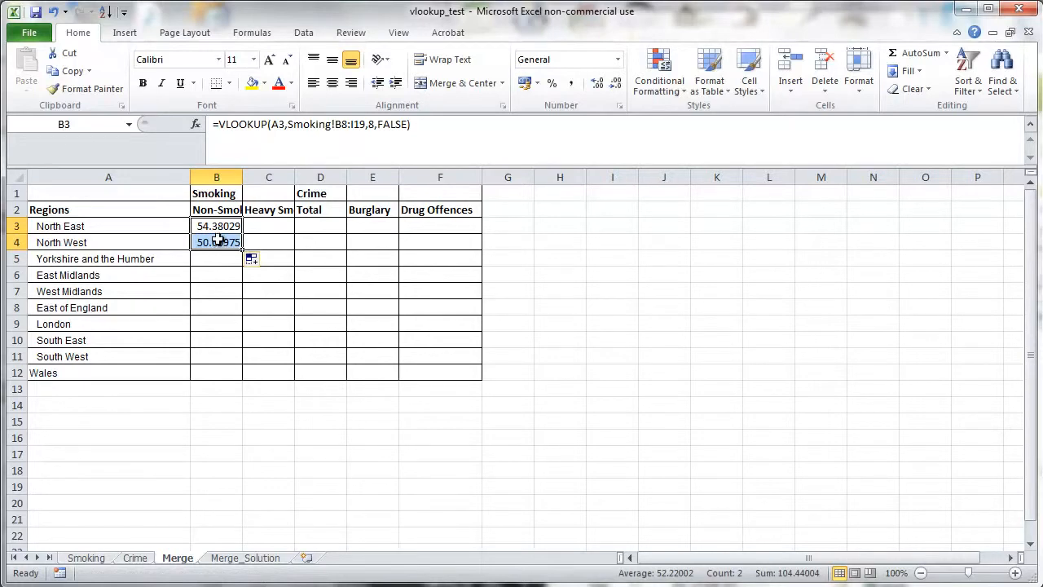
click(219, 242)
click(225, 228)
click(222, 241)
click(221, 227)
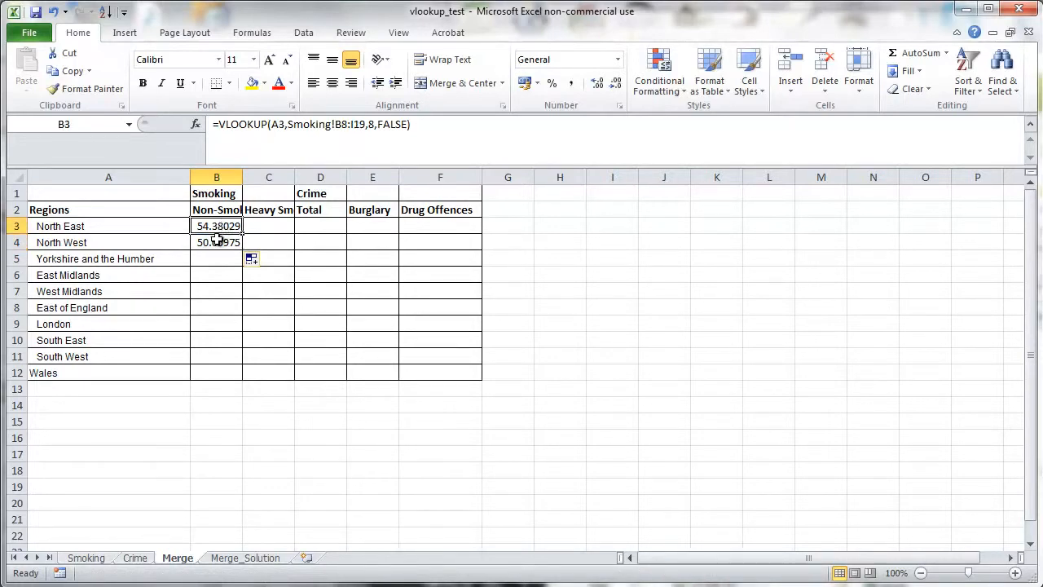
click(212, 242)
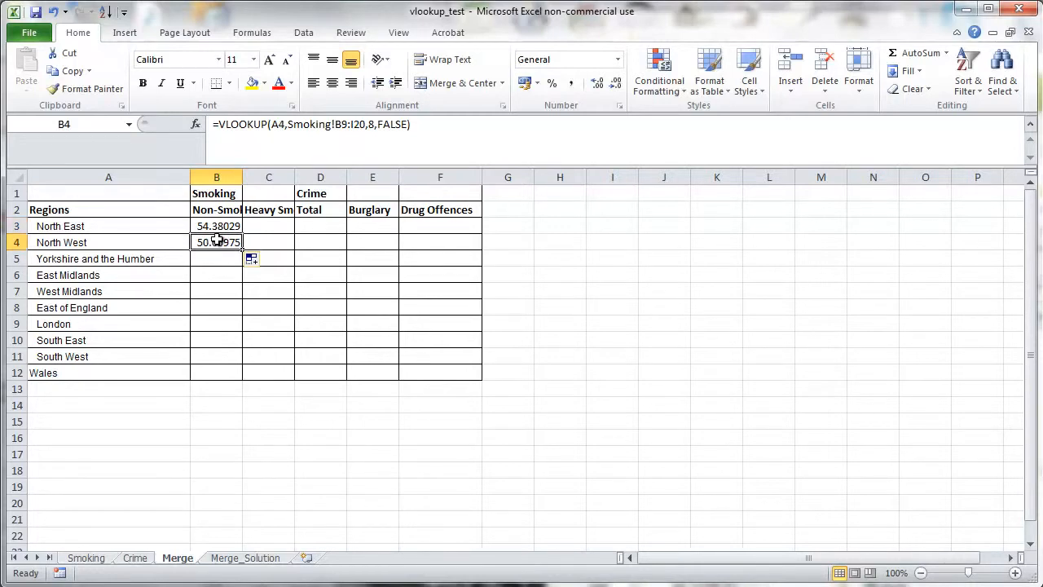
click(220, 228)
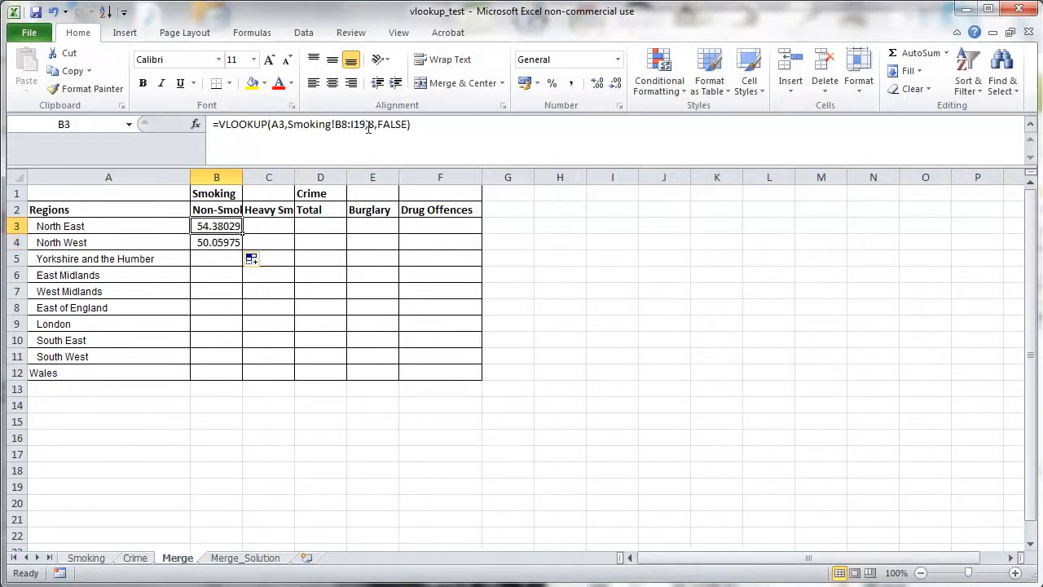
- Make the table range in B3's formula absolute as Smoking!$B$8:$I$19
click(339, 127)
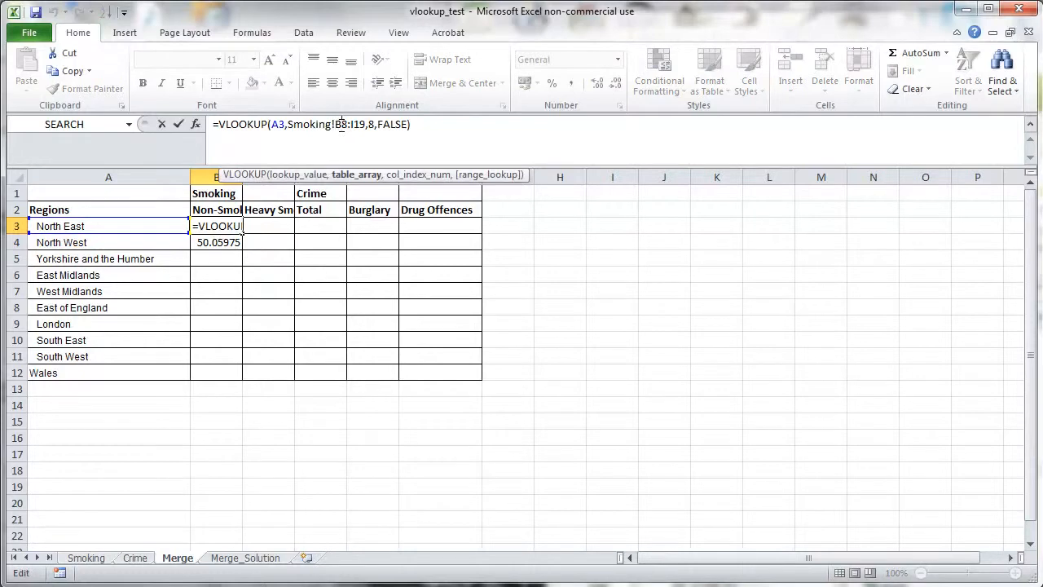
key(F4)
click(371, 124)
key(F4)
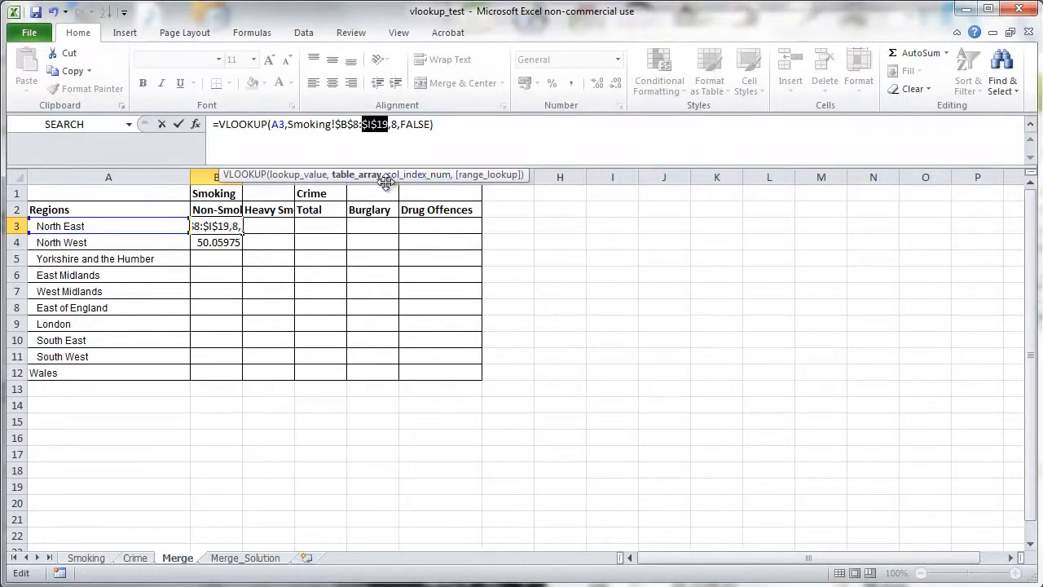
key(Return)
- Fill the B3 lookup formula down through B12 for every region
click(227, 222)
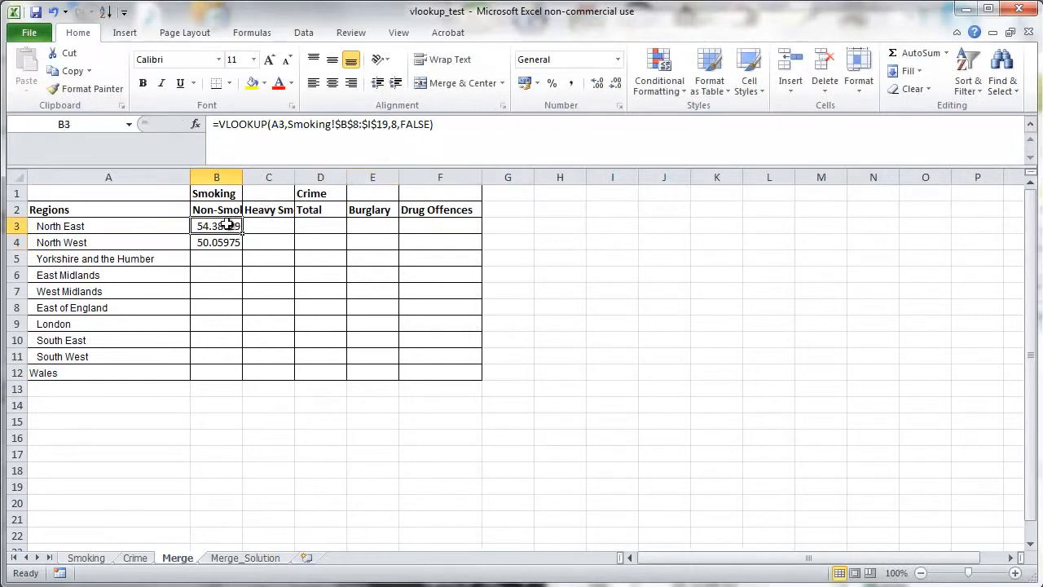
drag(242, 234, 238, 245)
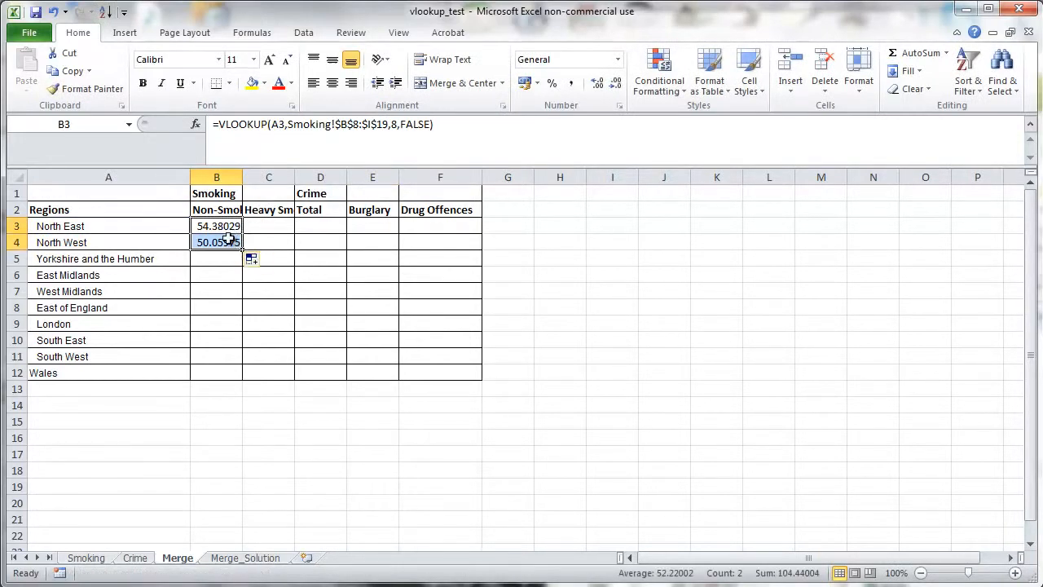
click(223, 239)
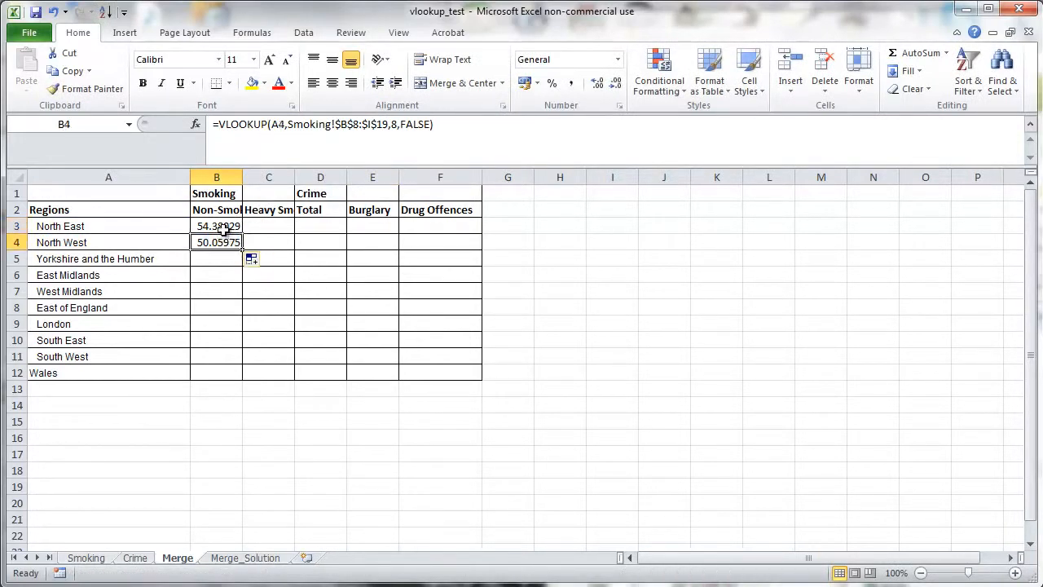
click(224, 225)
click(222, 241)
drag(242, 249, 242, 380)
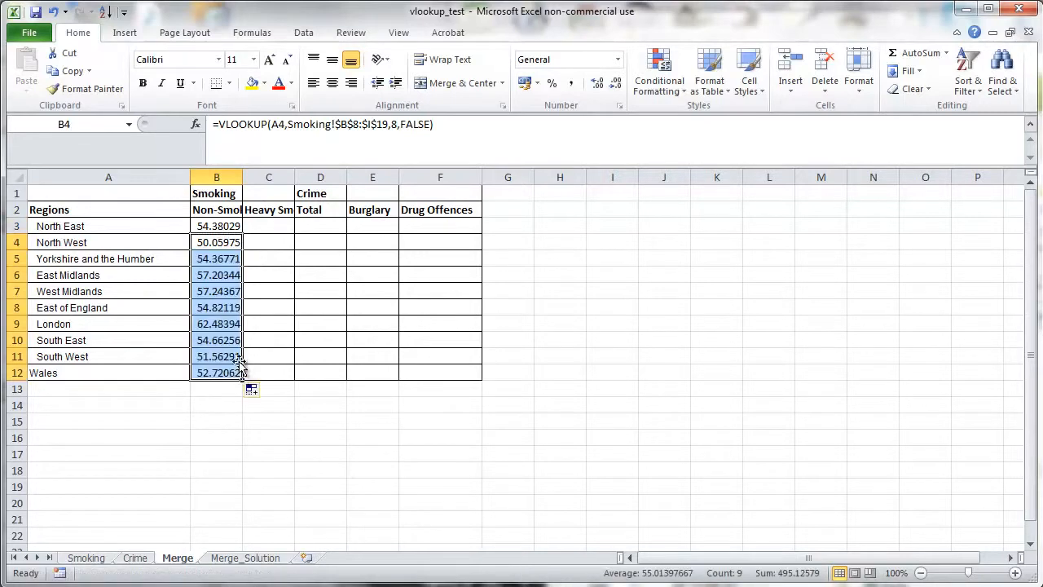
- Copy the B3 formula text into C3 and change its column index to 2 for heavy smokers
click(224, 226)
drag(456, 126, 156, 112)
key(ctrl+c)
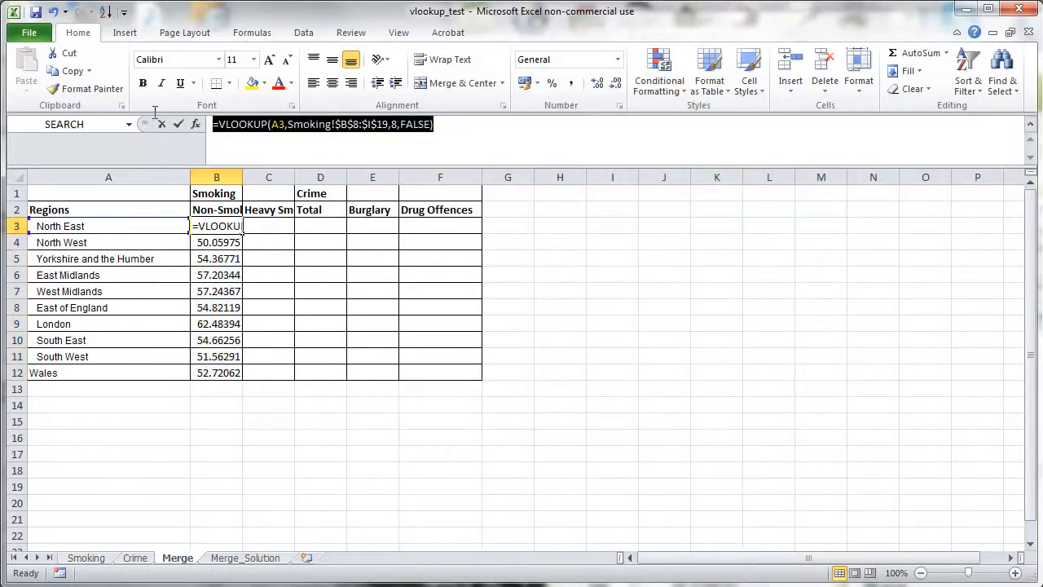
click(160, 122)
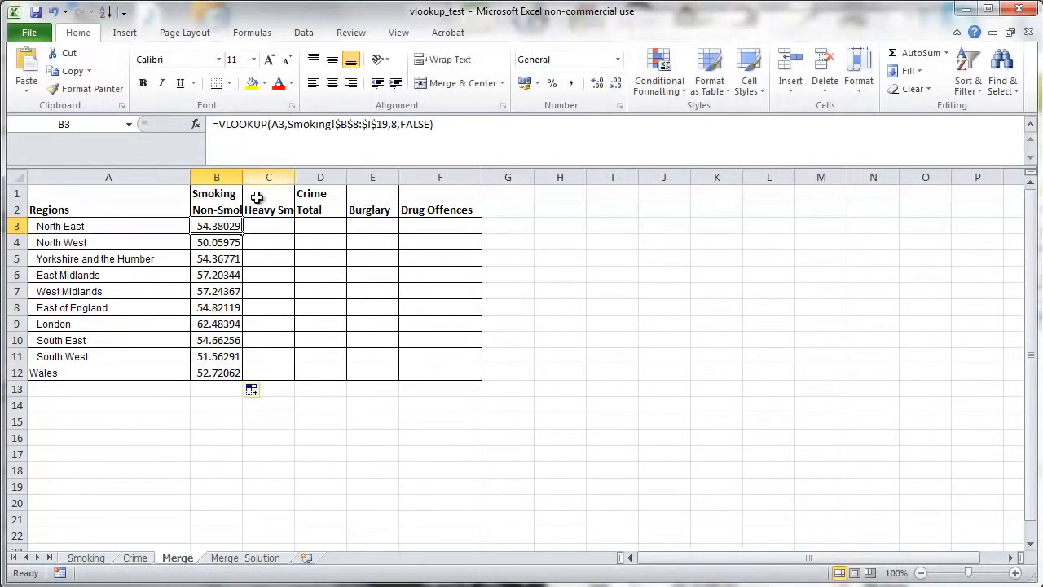
click(281, 226)
key(ctrl+v)
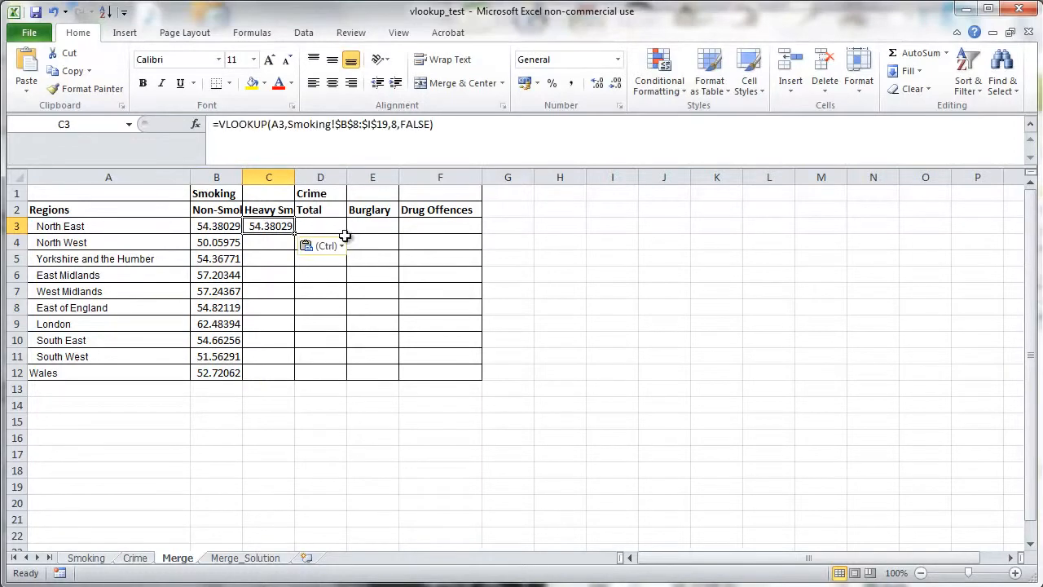
click(356, 144)
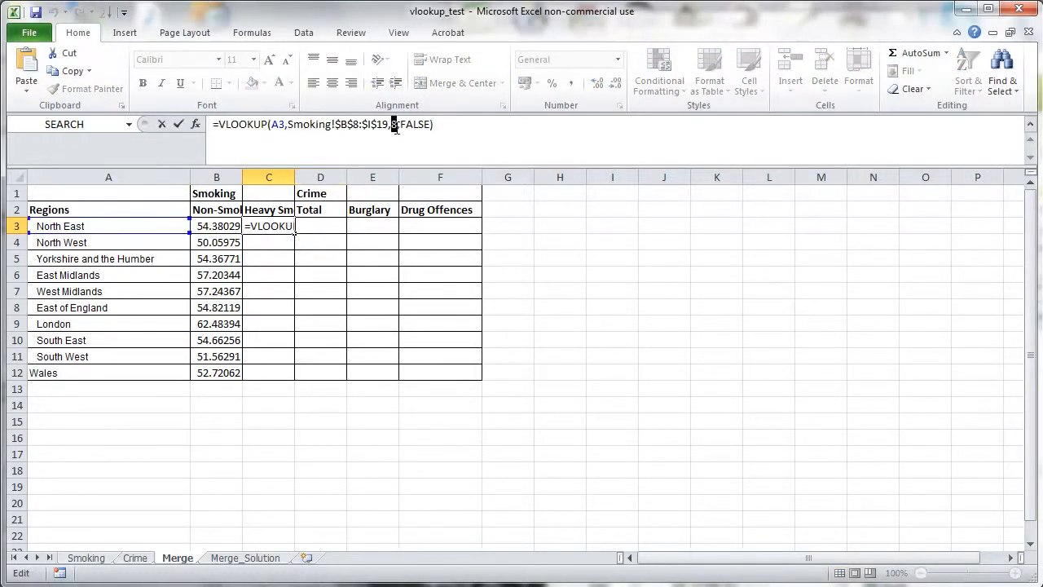
text(2)
key(Return)
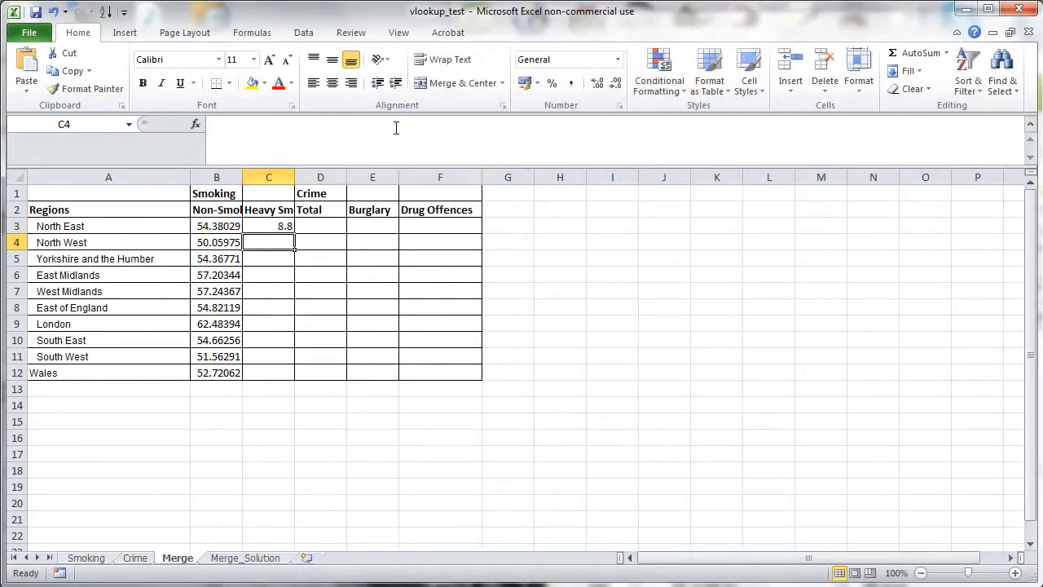
- Fill the C3 heavy-smoker formula down through C12
click(288, 227)
drag(296, 233, 295, 377)
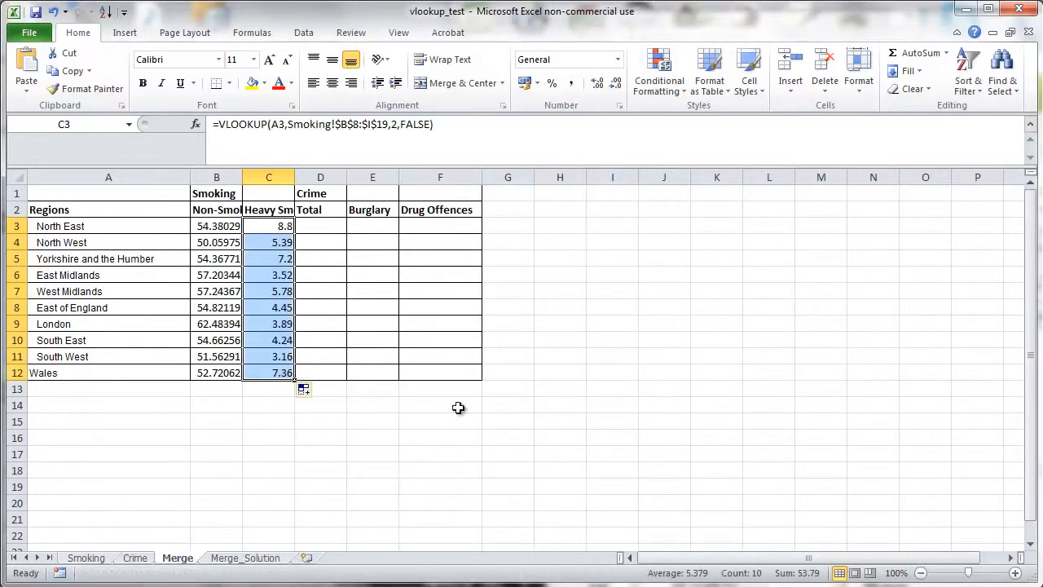
click(357, 420)
click(322, 229)
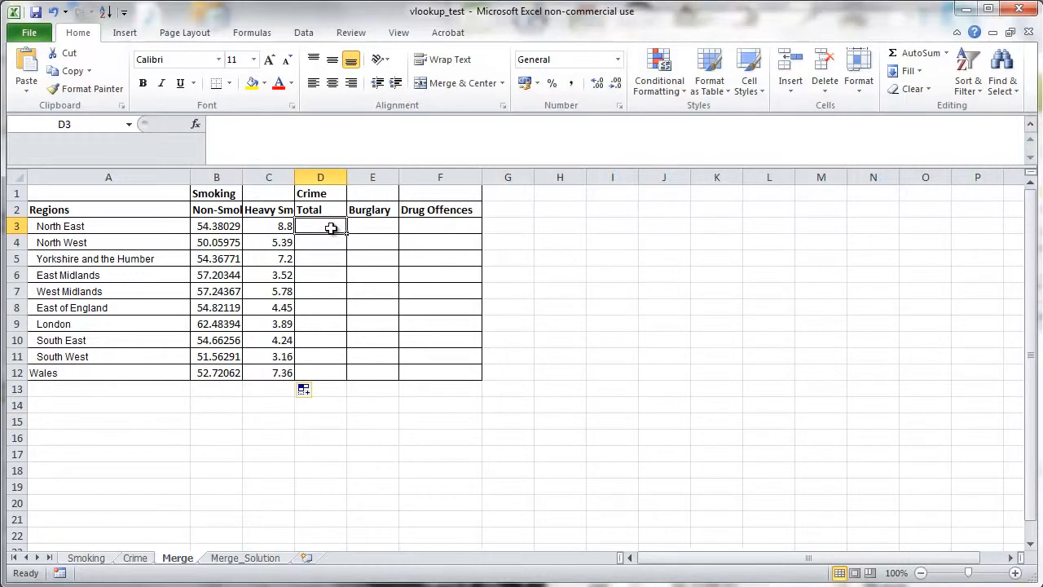
- Enter a VLOOKUP in D3 that looks up A3 in Crime!A6:K69, returning column 2 with exact match FALSE
text(=vlookup()
click(94, 225)
text(,)
click(135, 557)
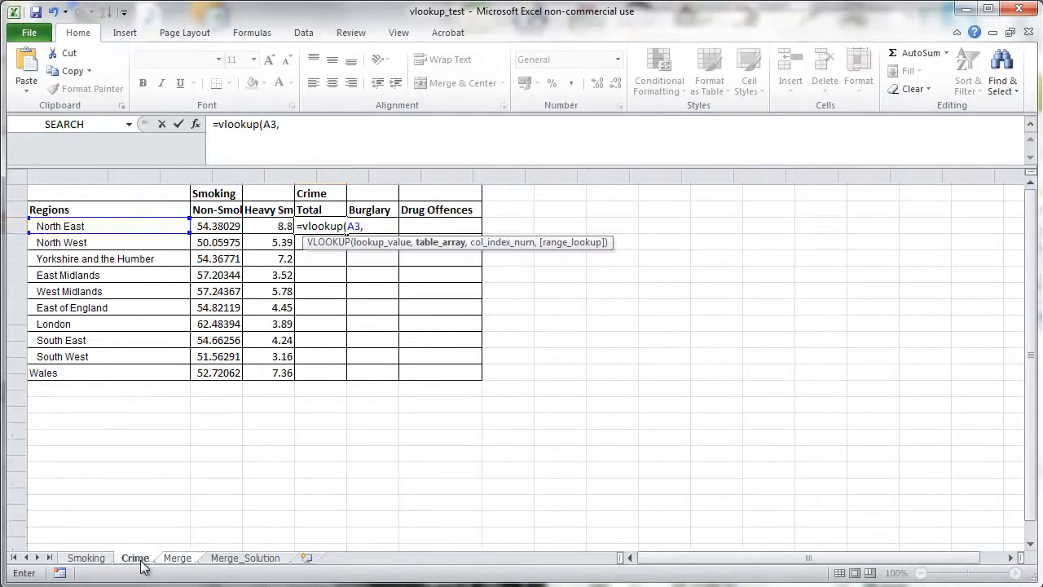
drag(53, 352, 592, 396)
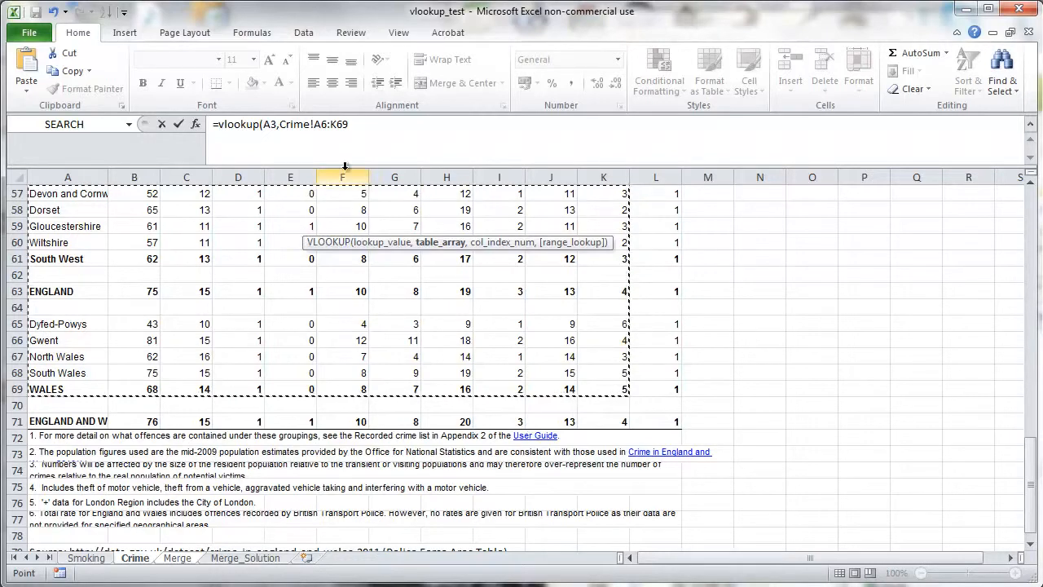
click(371, 124)
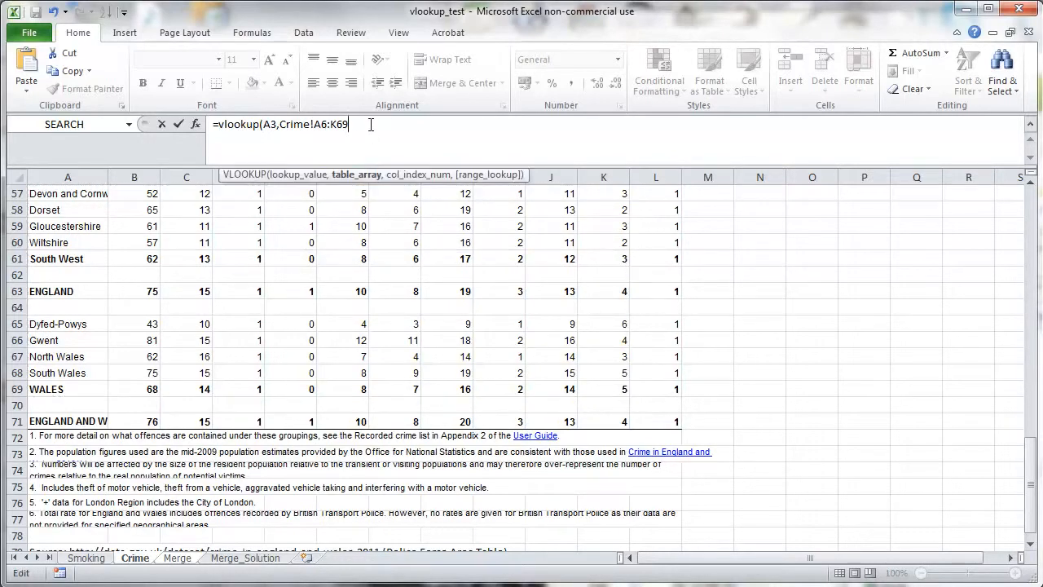
text(,2)
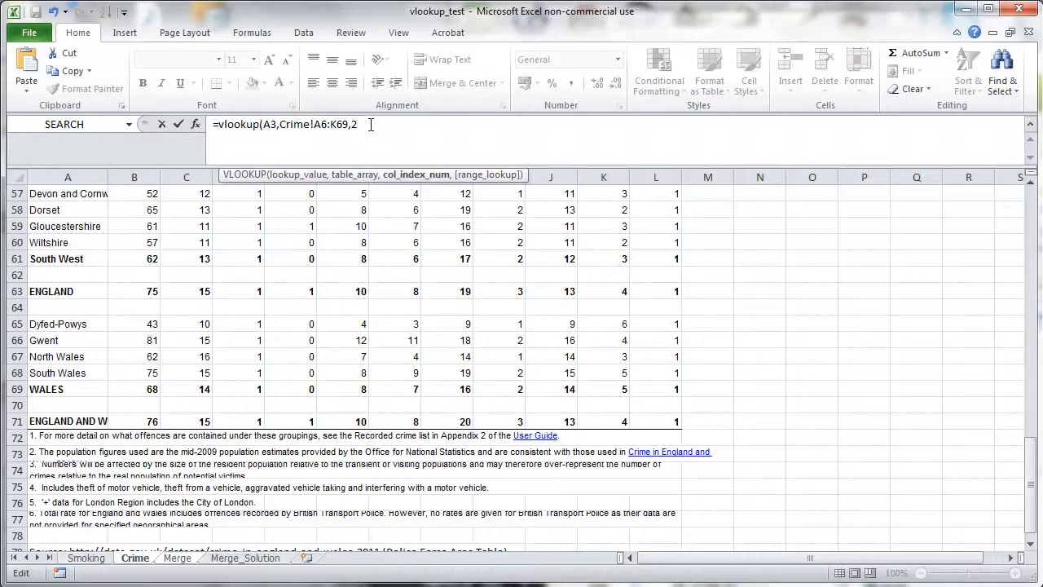
text(,fa)
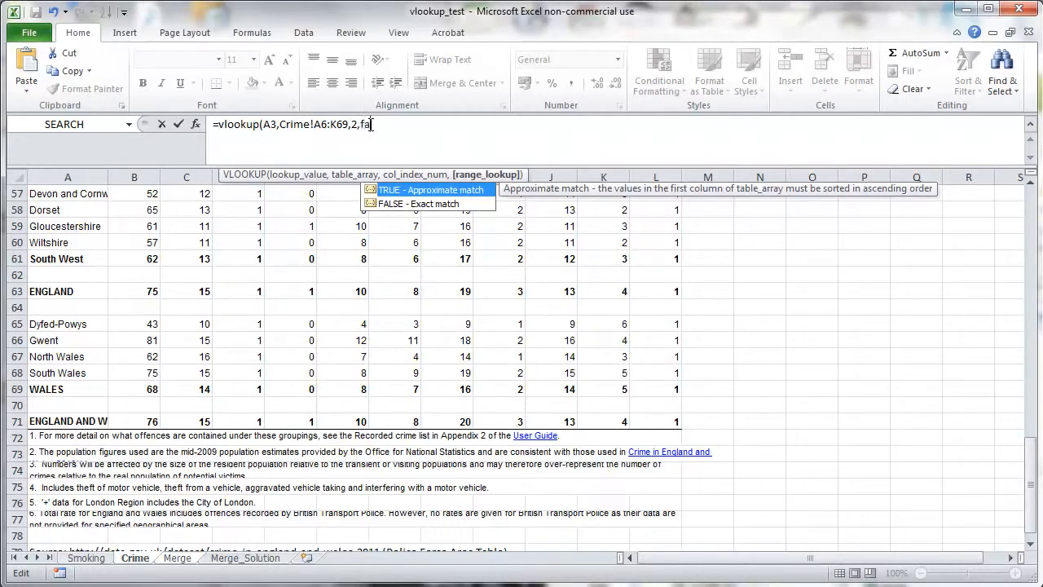
text(lse))
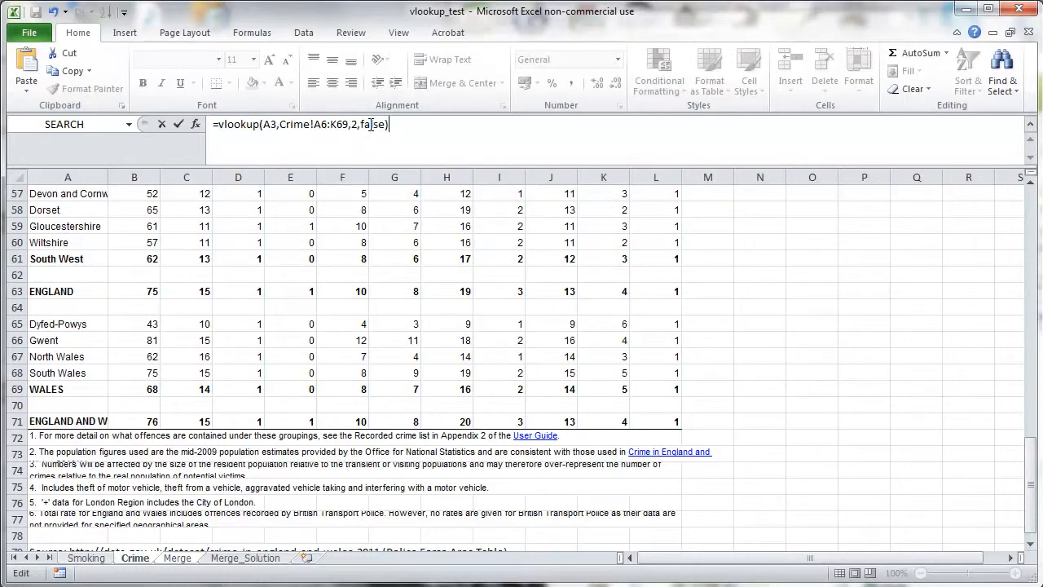
key(Return)
- Make the table range in D3's formula absolute as Crime!$A$6:$K$69
click(316, 226)
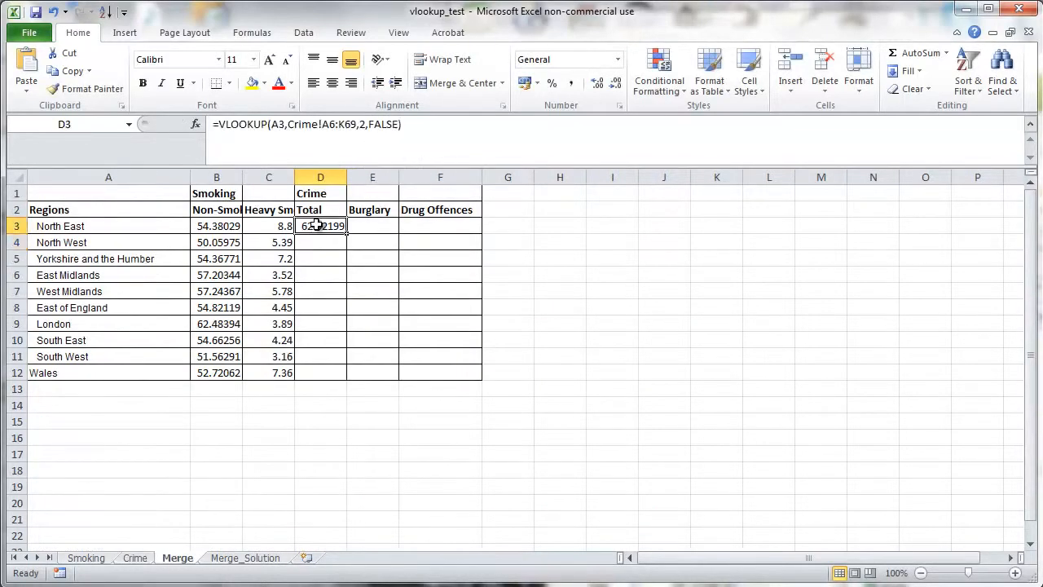
click(330, 124)
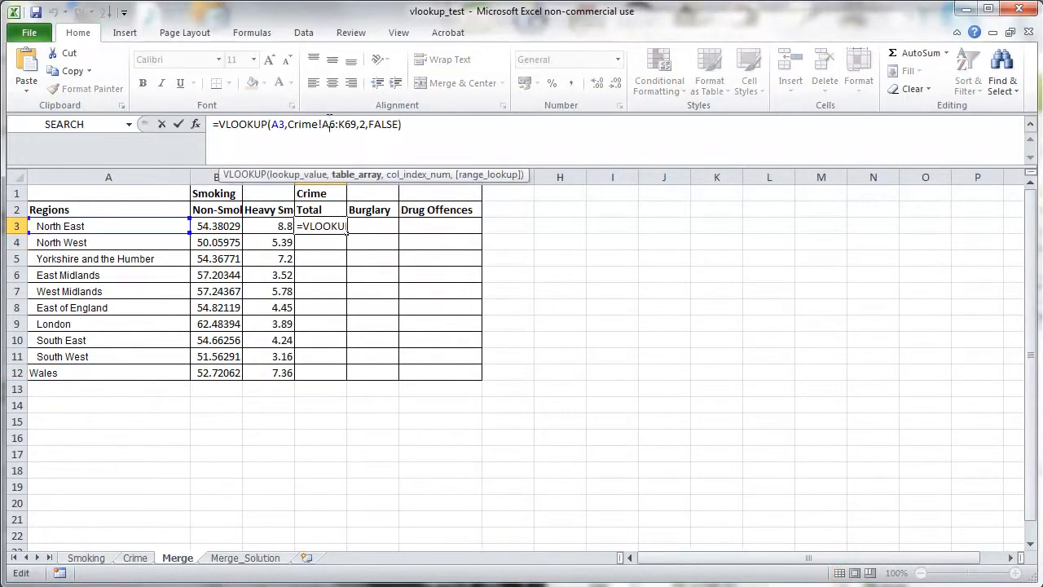
key(F4)
click(359, 126)
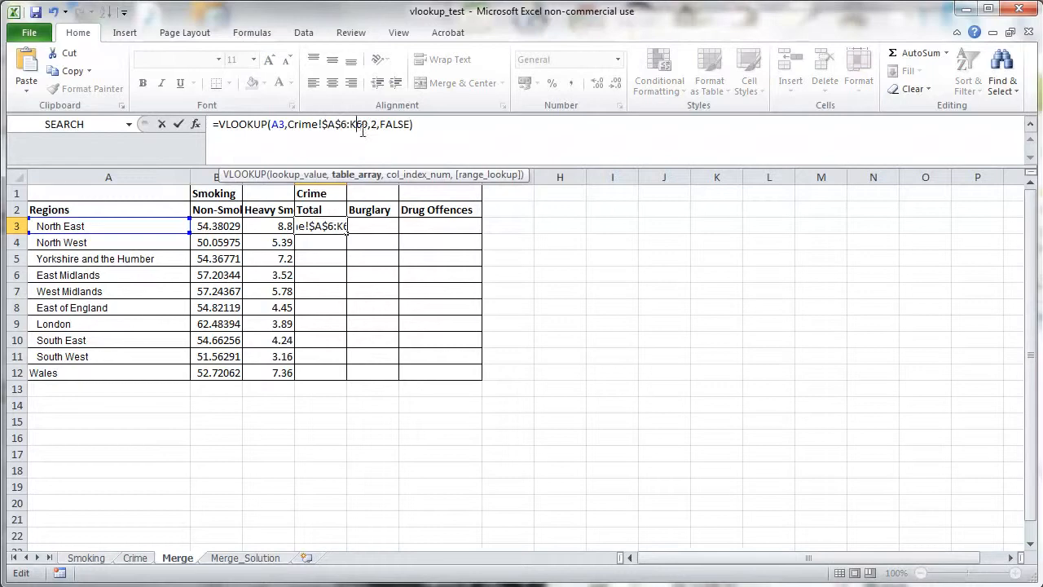
key(F4)
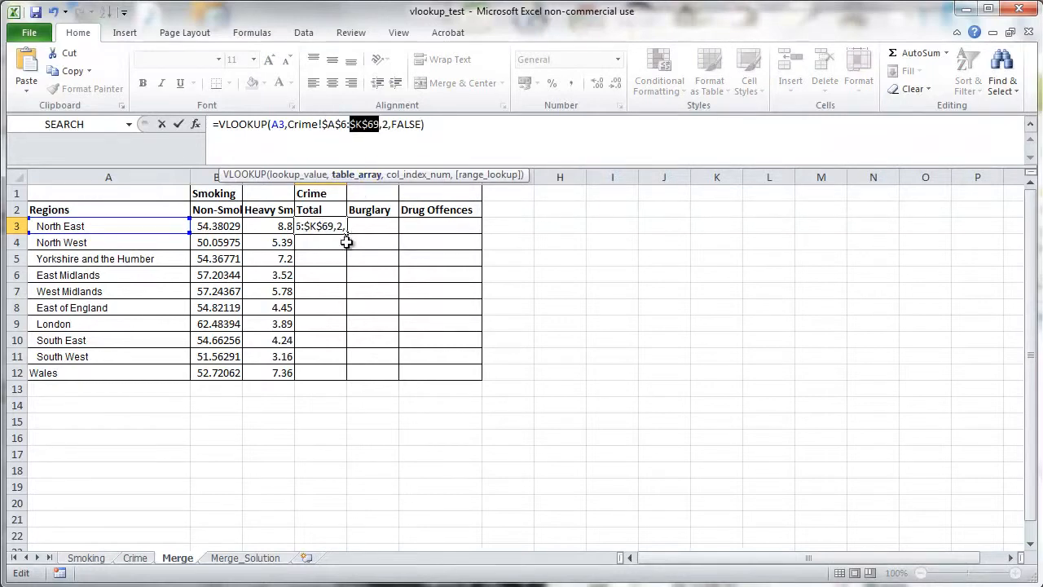
key(Return)
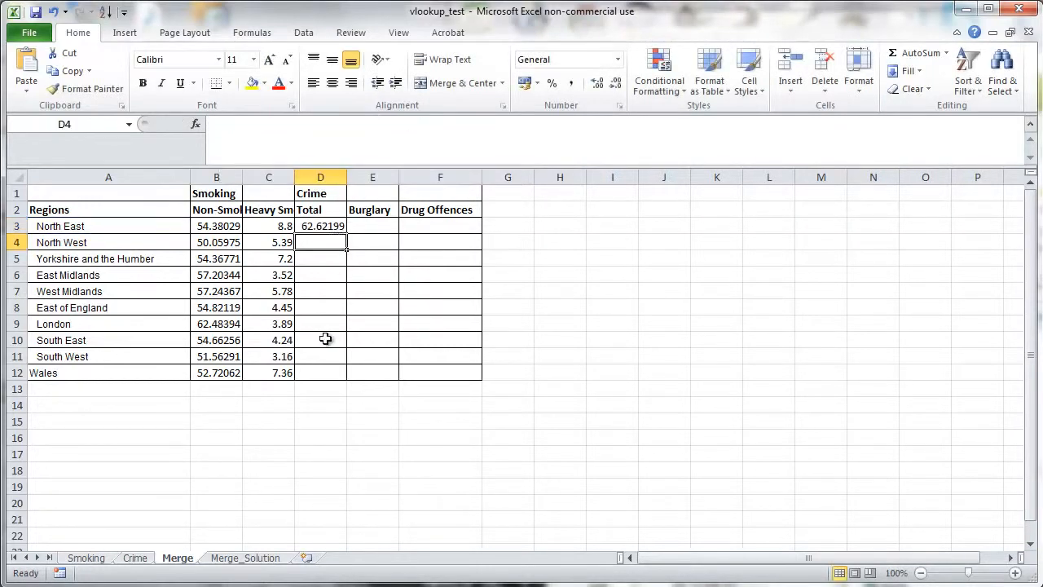
- Compare D3's result with the North East row values on the Crime sheet
click(164, 225)
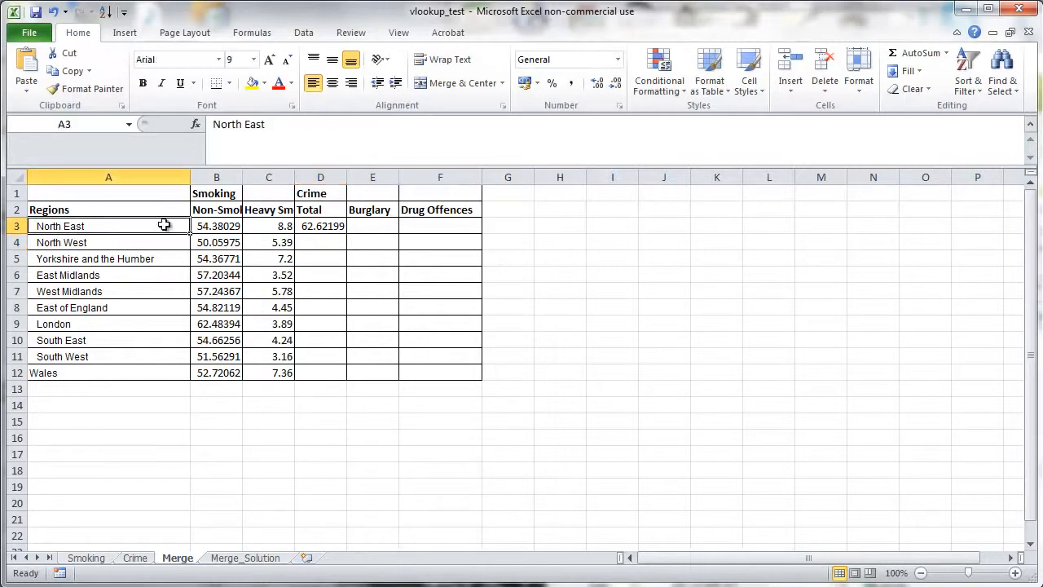
click(316, 227)
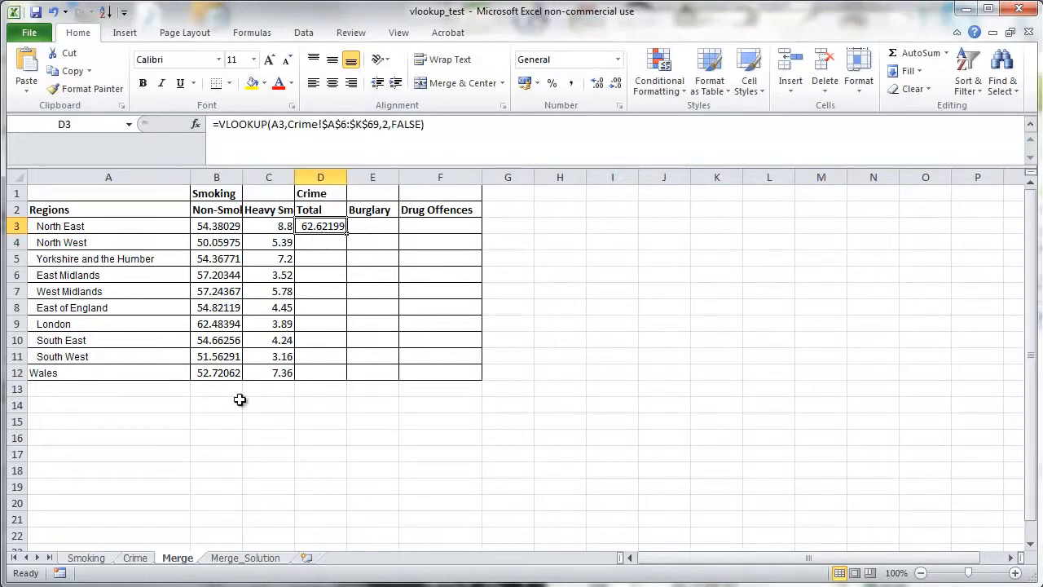
click(135, 559)
click(147, 356)
scroll(147, 356, up, 15)
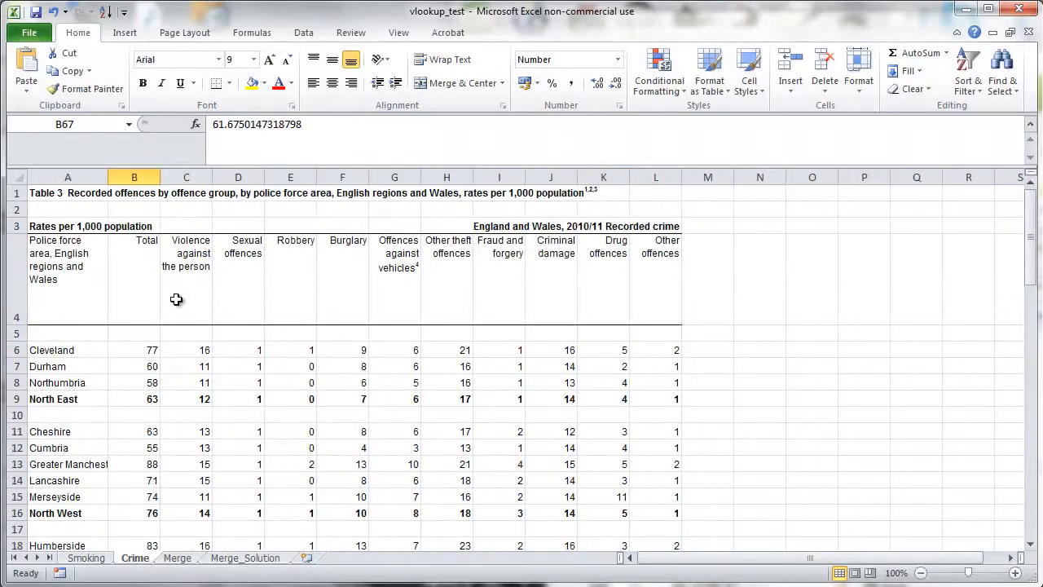
click(86, 399)
click(142, 398)
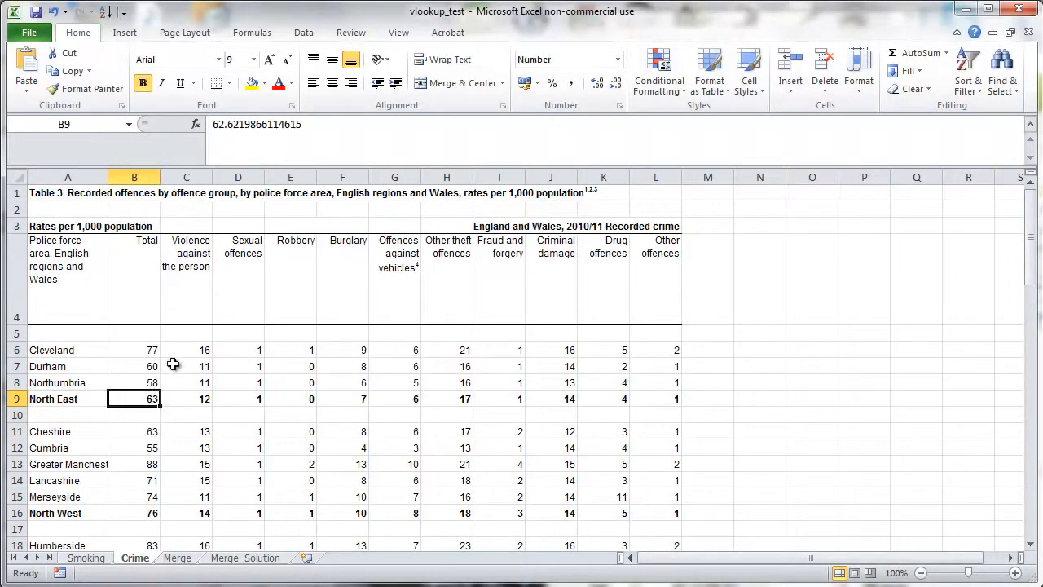
click(69, 399)
click(129, 399)
click(194, 399)
click(245, 402)
click(305, 405)
click(344, 400)
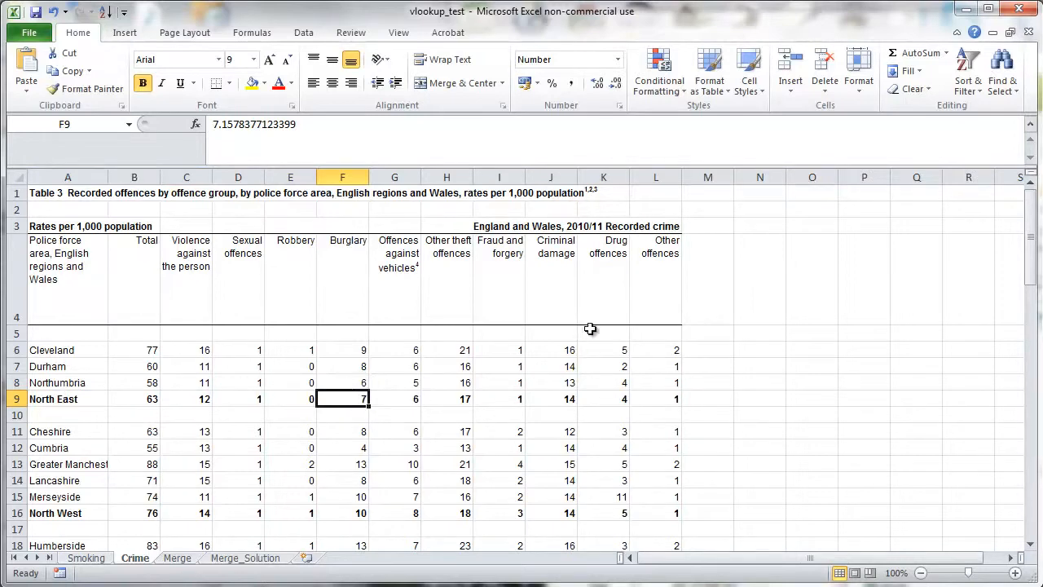
- Fill the D3 formula right into E3 and F3
click(176, 558)
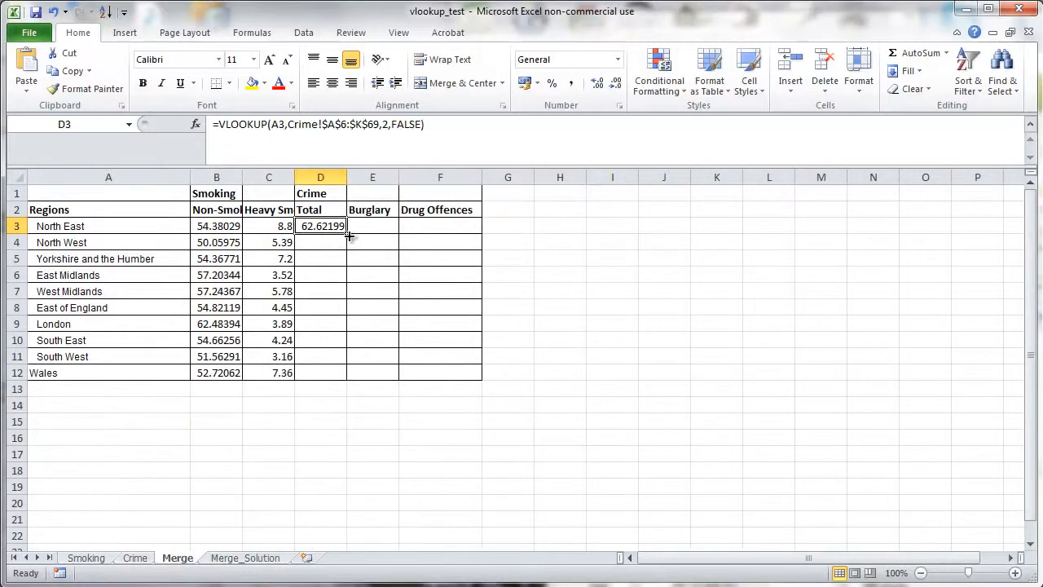
drag(348, 236, 428, 237)
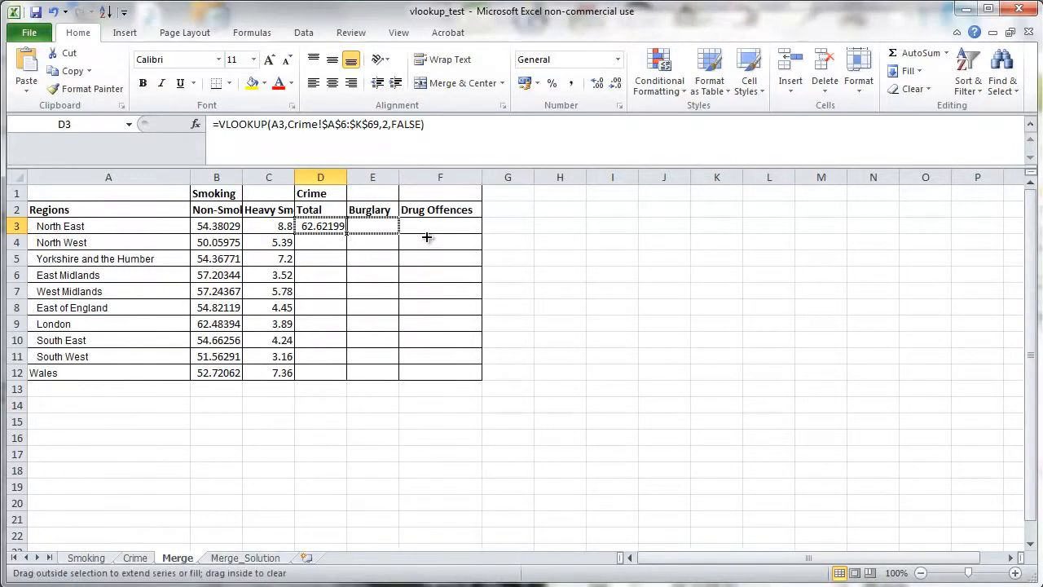
drag(425, 236, 446, 237)
- Change the lookup value in the E3 and F3 formulas to A3
click(373, 227)
double_click(373, 227)
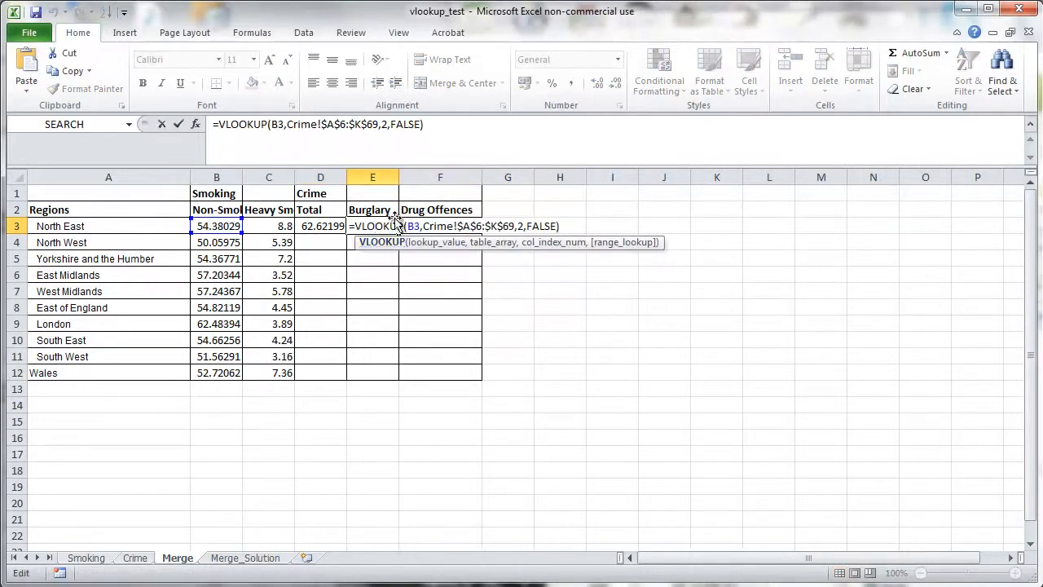
click(410, 226)
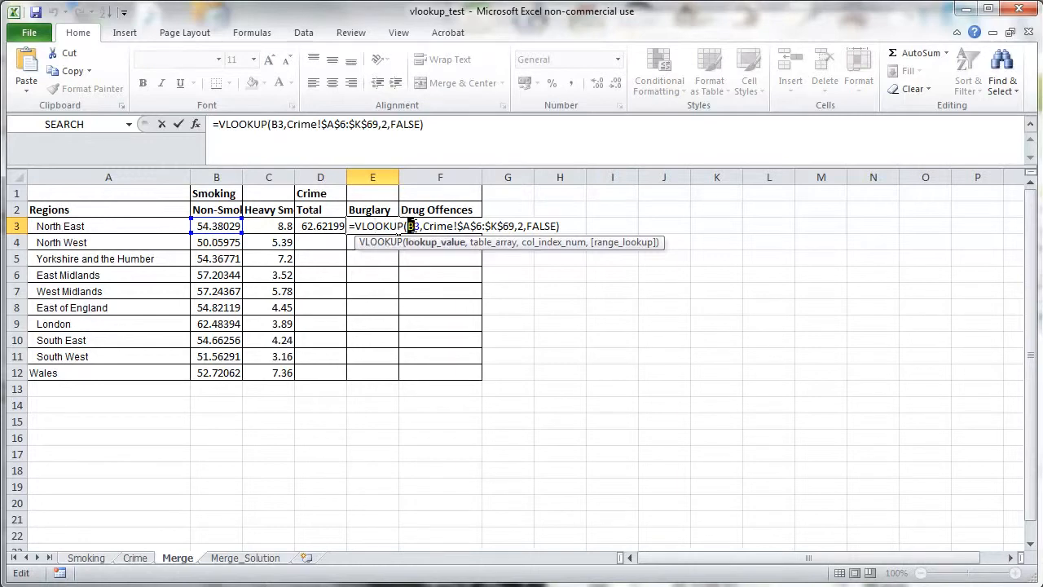
text(A)
key(Return)
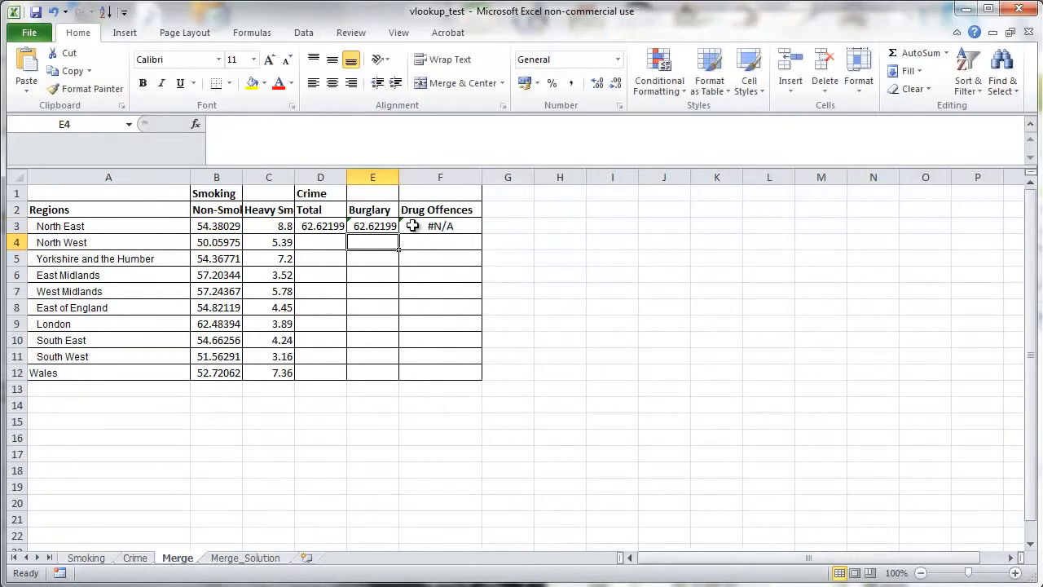
click(413, 226)
click(272, 124)
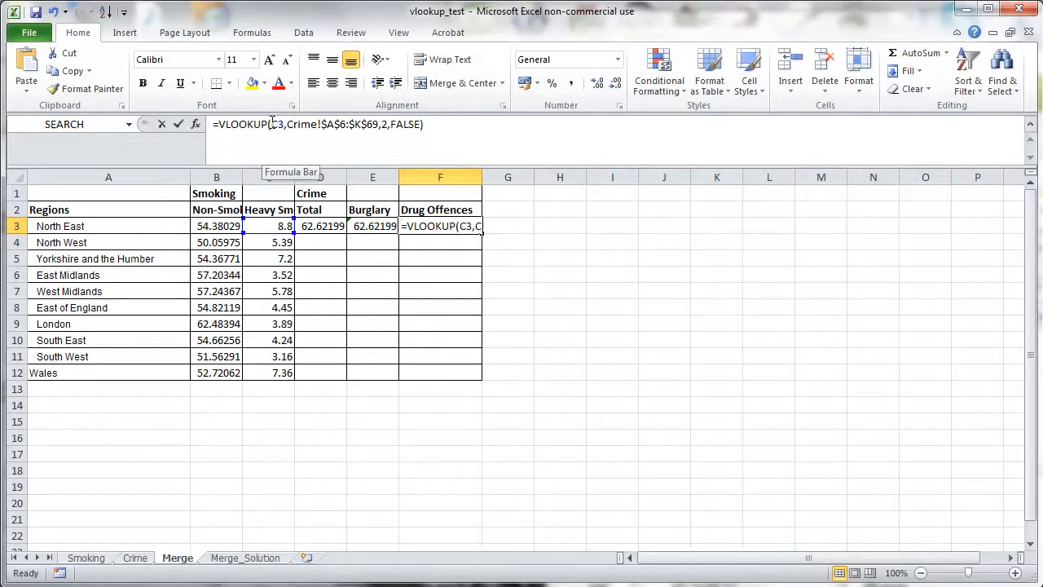
click(274, 123)
key(Return)
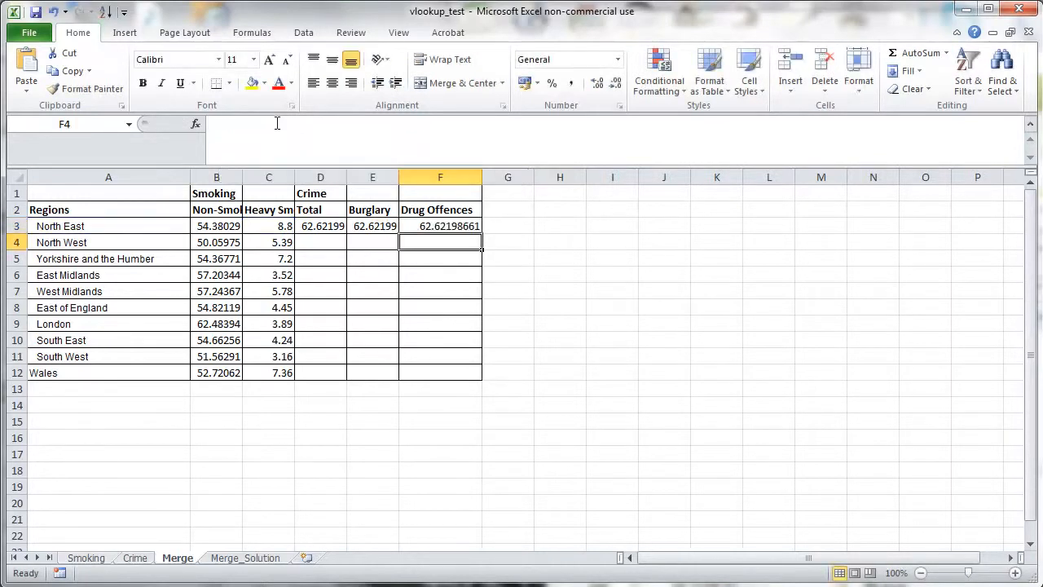
- Set the column index in E3's formula to 6 for burglary
click(373, 220)
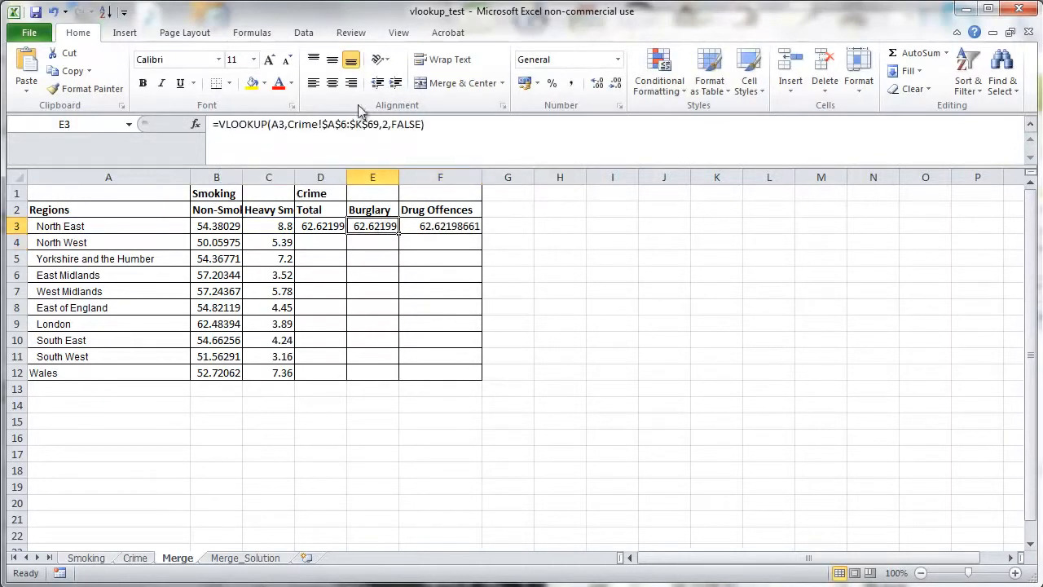
double_click(383, 123)
text(6)
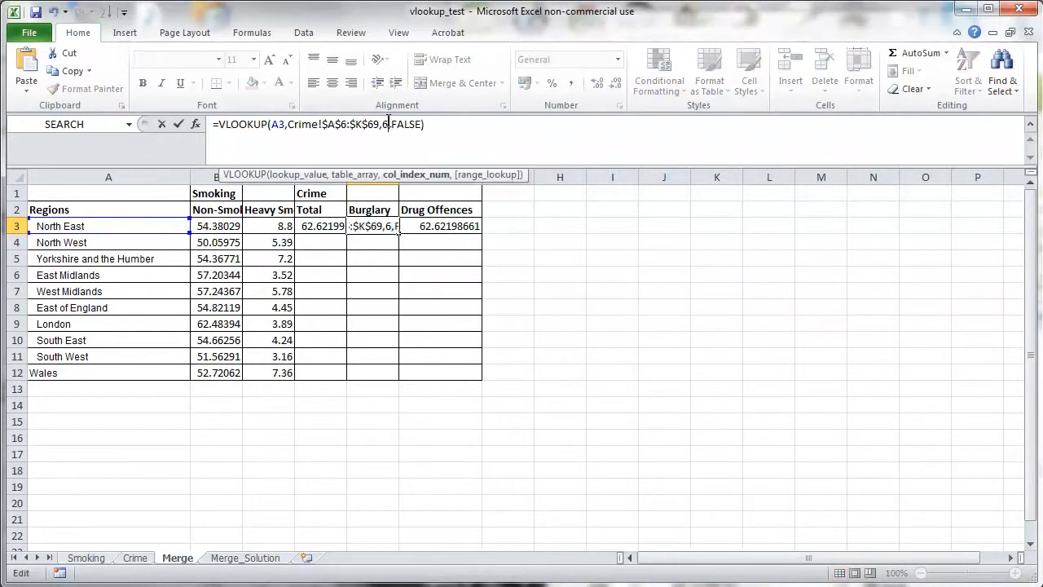
click(436, 228)
- Set F3's column index to 11 for drug offences and fill D3:F3 down through row 12
click(384, 124)
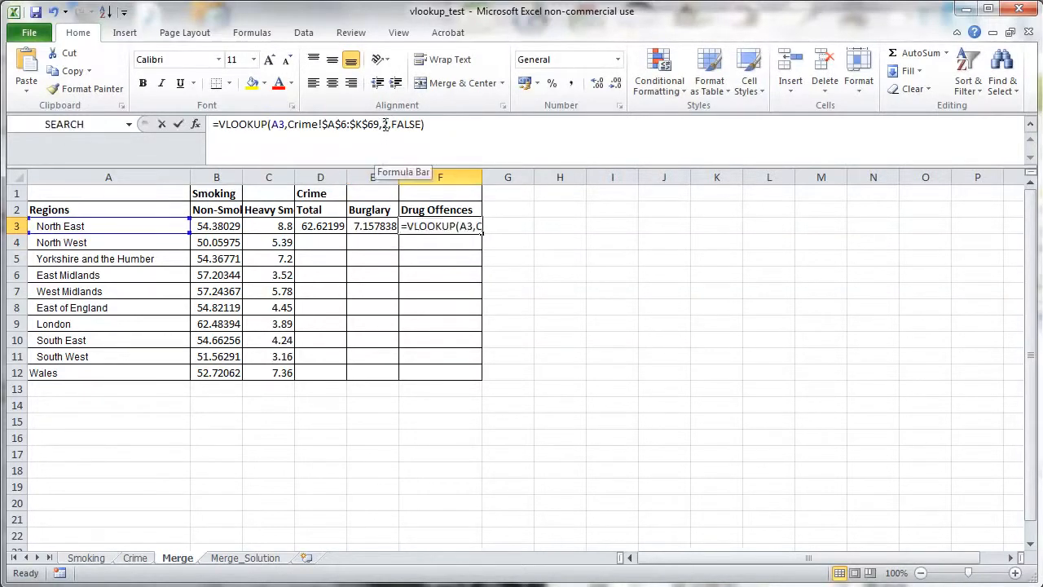
text(11)
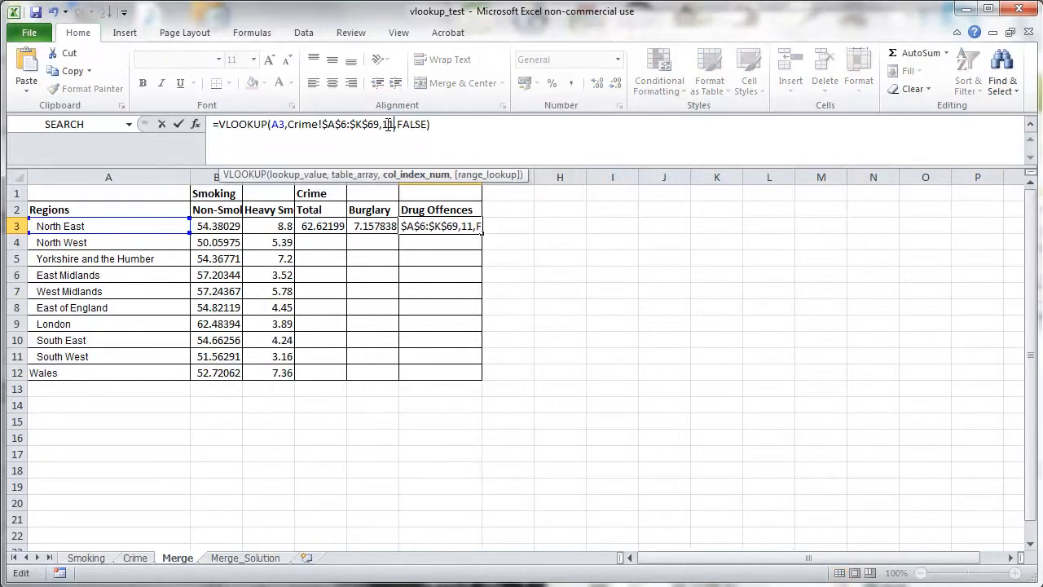
key(Return)
drag(300, 226, 482, 376)
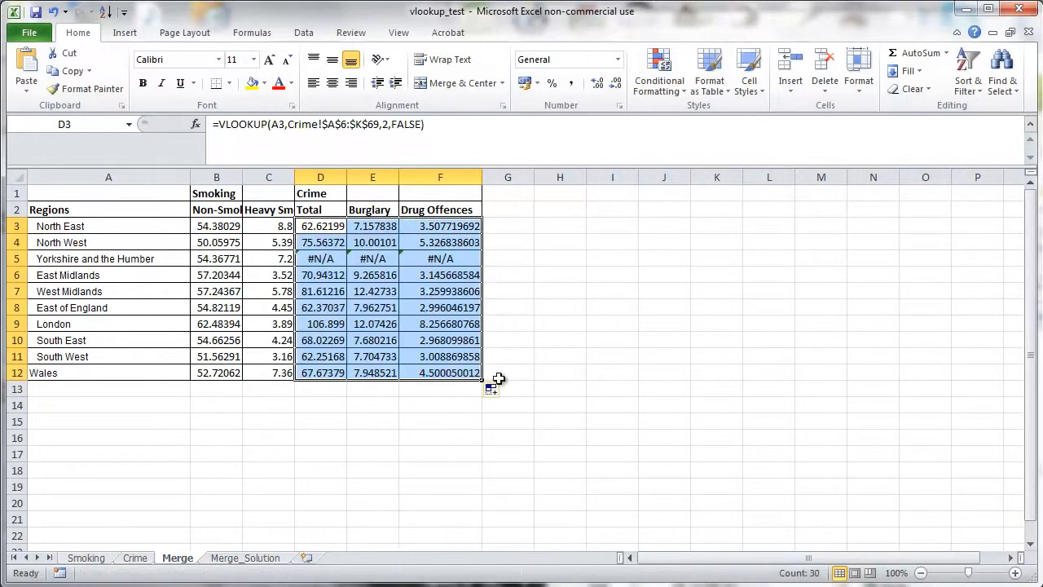
- Inspect the erroring lookup formula in D5 and the region name it looks up in A5
click(330, 259)
double_click(339, 259)
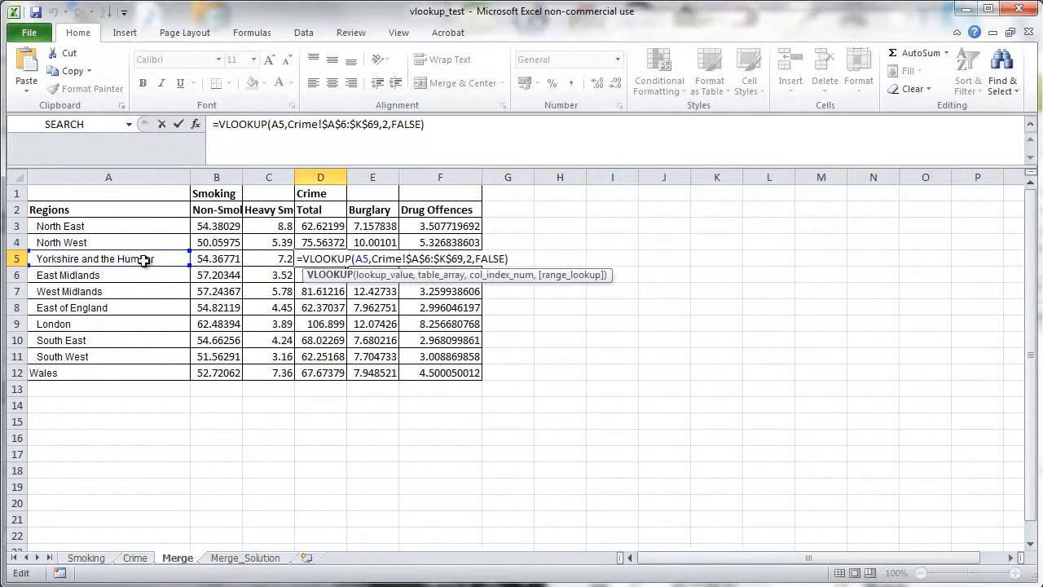
click(219, 259)
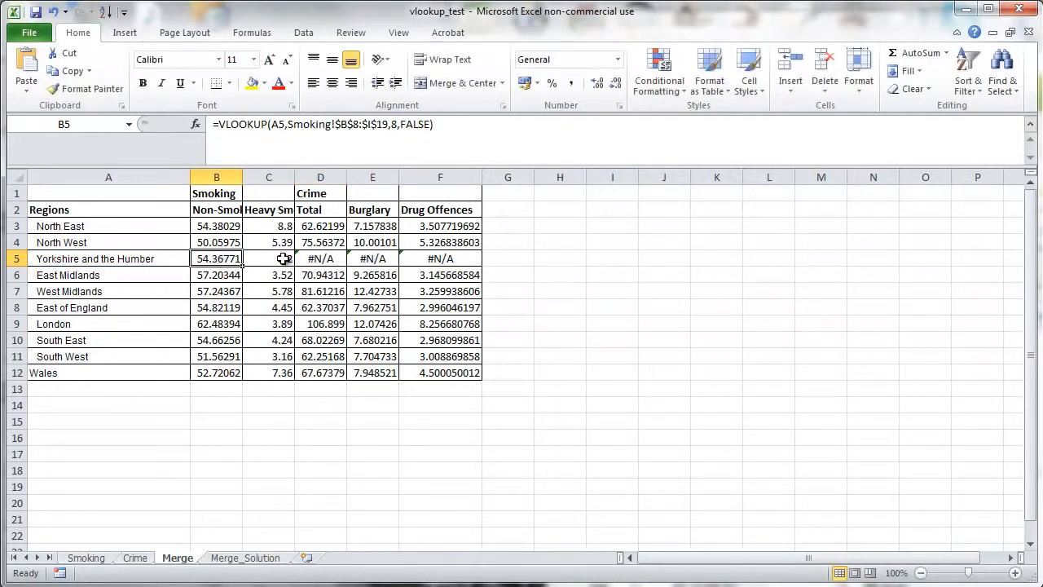
click(151, 259)
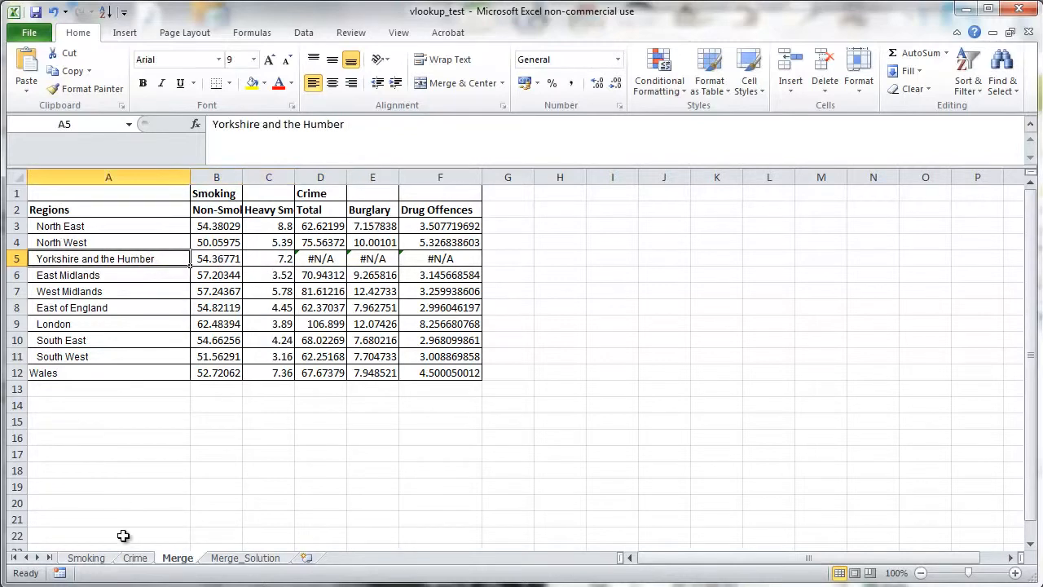
- Compare how the Yorkshire region is labelled on the Smoking and Crime sheets
click(96, 562)
click(136, 370)
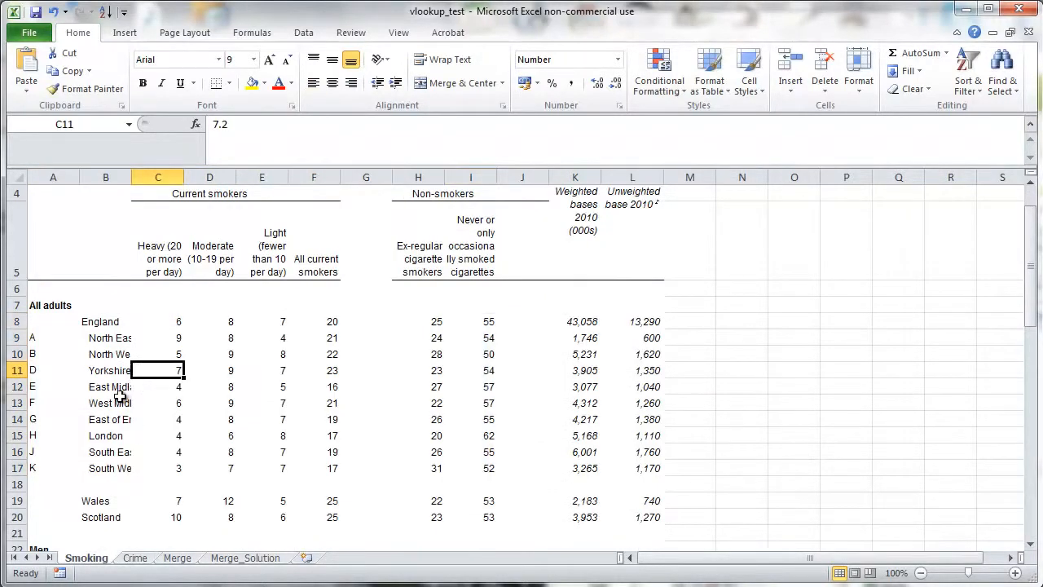
click(122, 372)
drag(131, 177, 214, 194)
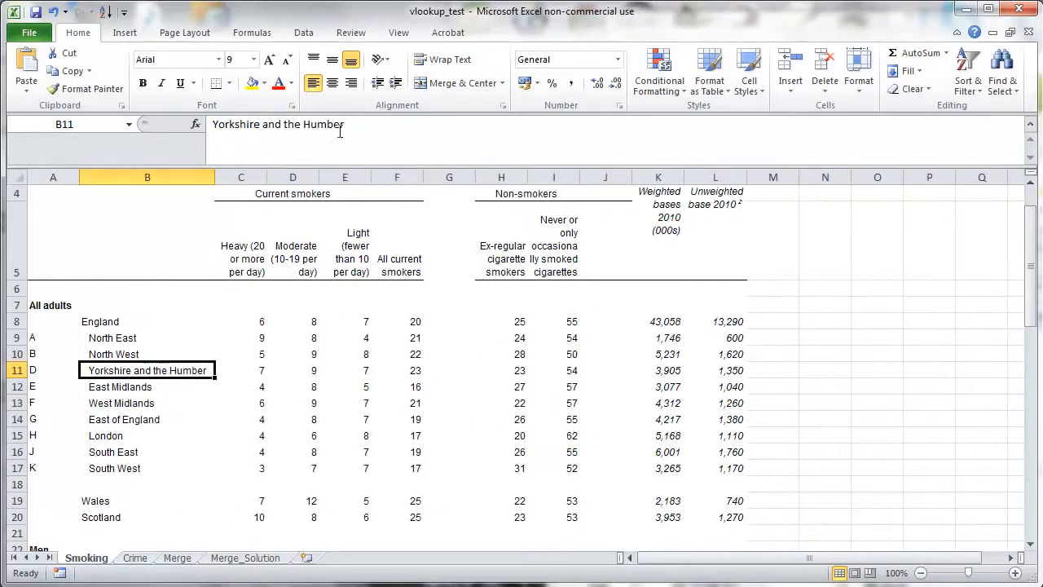
click(177, 559)
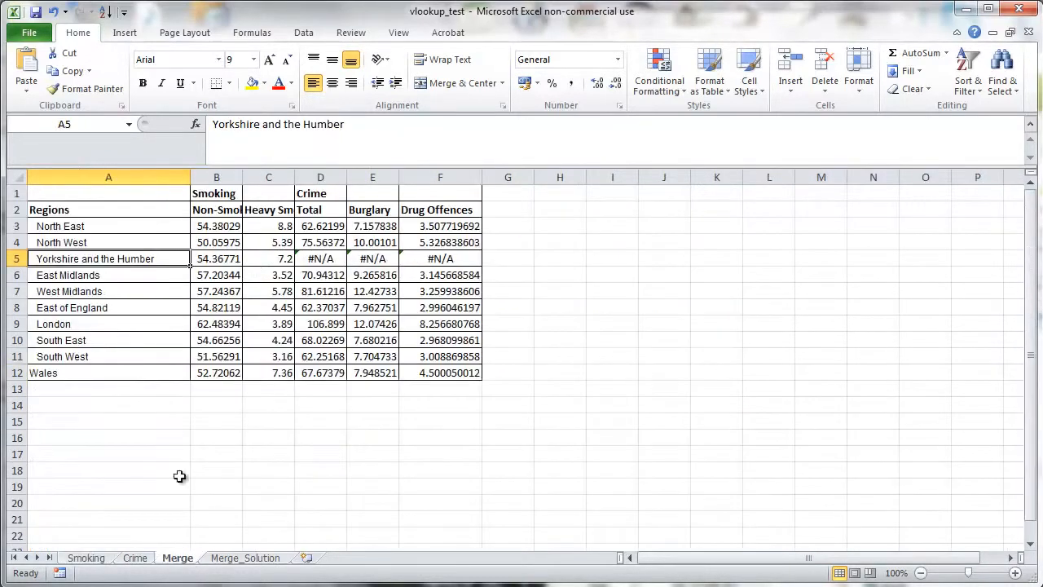
click(137, 559)
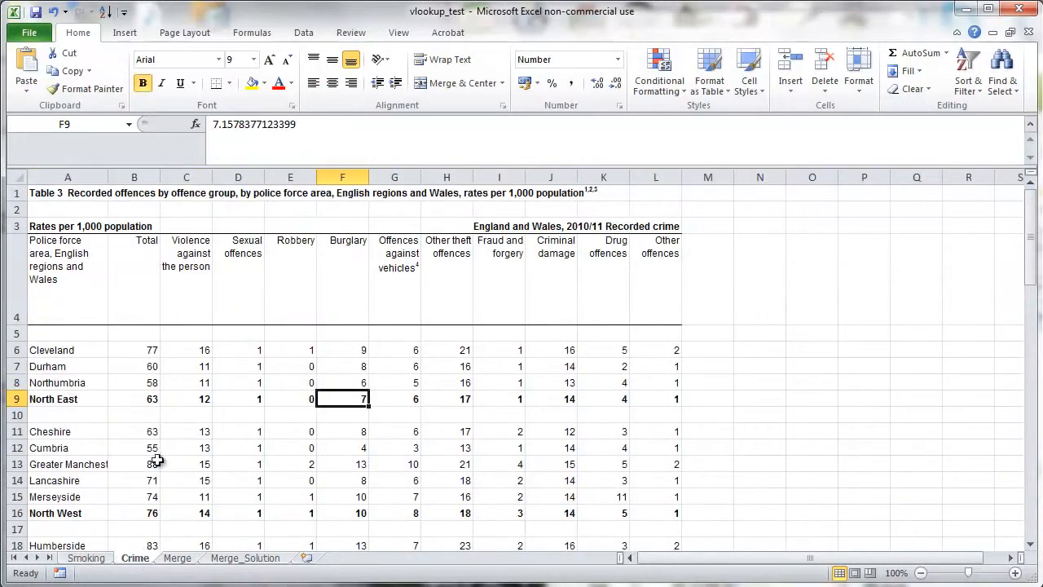
click(144, 383)
scroll(145, 382, down, 4)
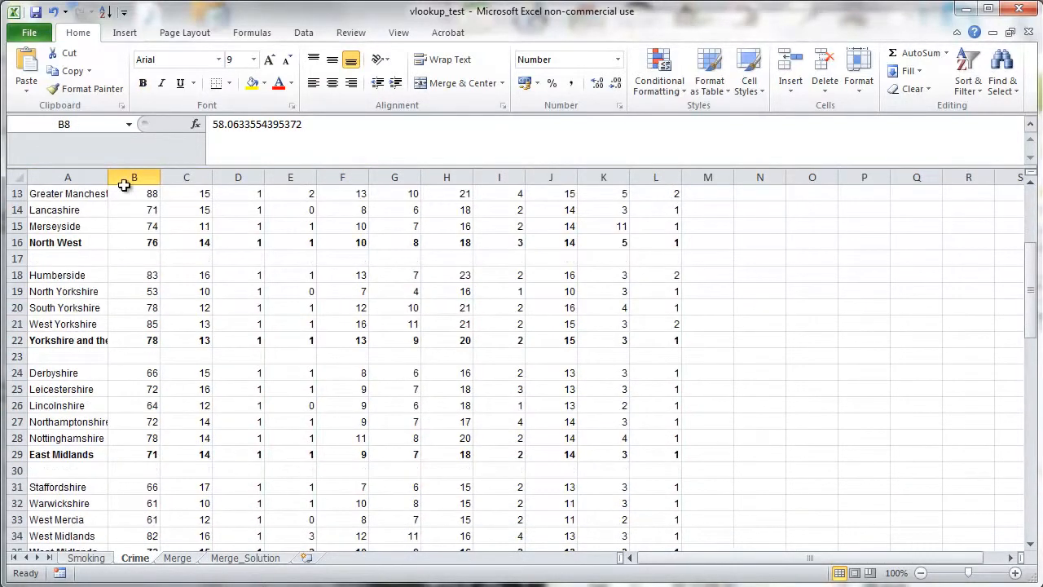
- Widen column A on the Crime sheet to show full region names, and recheck the D5 lookup on Merge
drag(166, 179, 168, 178)
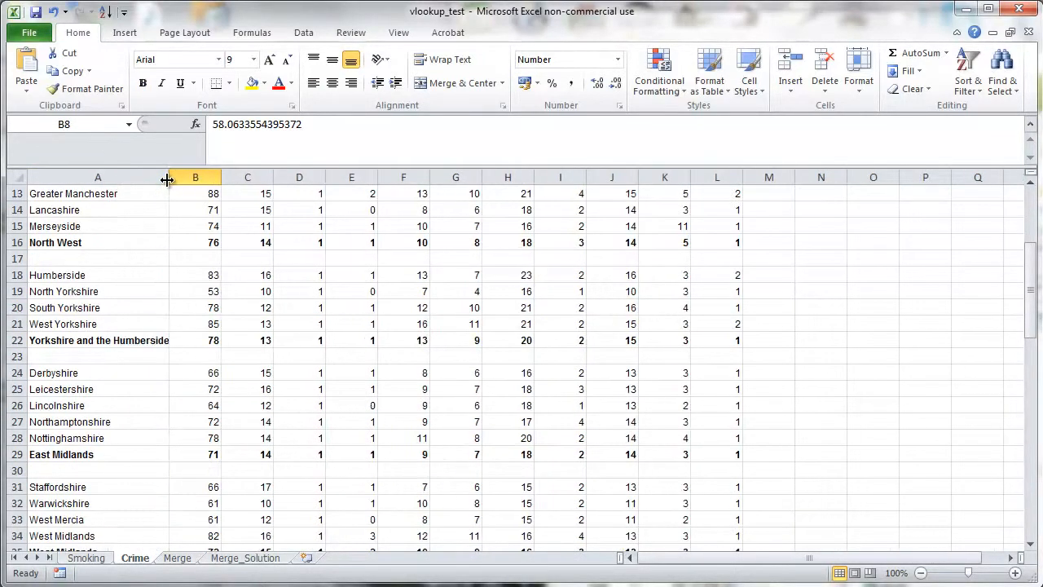
click(65, 340)
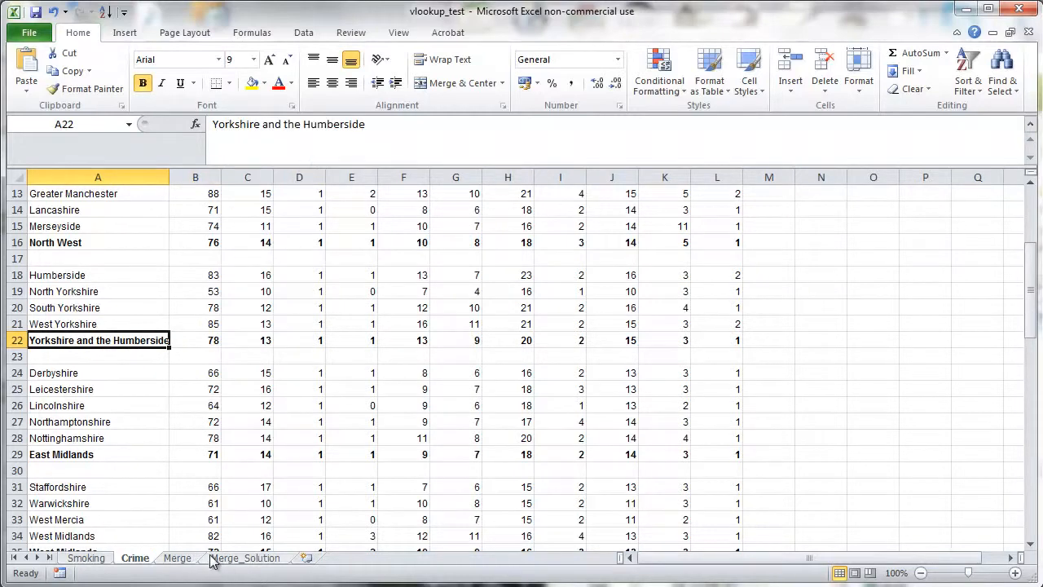
click(177, 558)
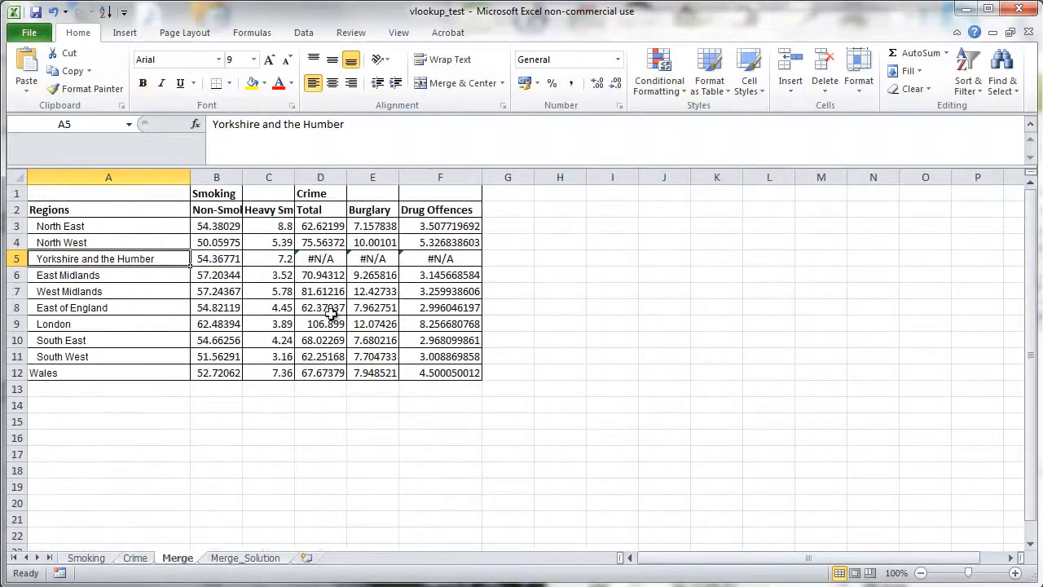
click(336, 260)
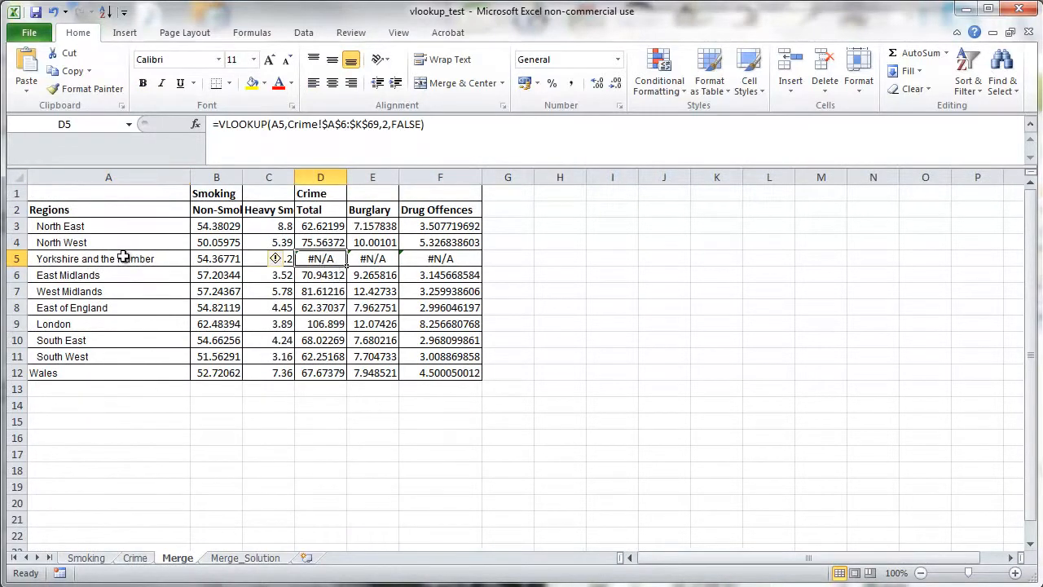
- Rename the Crime sheet's A22 region label to Yorkshire and the Humber, then return to the Merge sheet
click(137, 559)
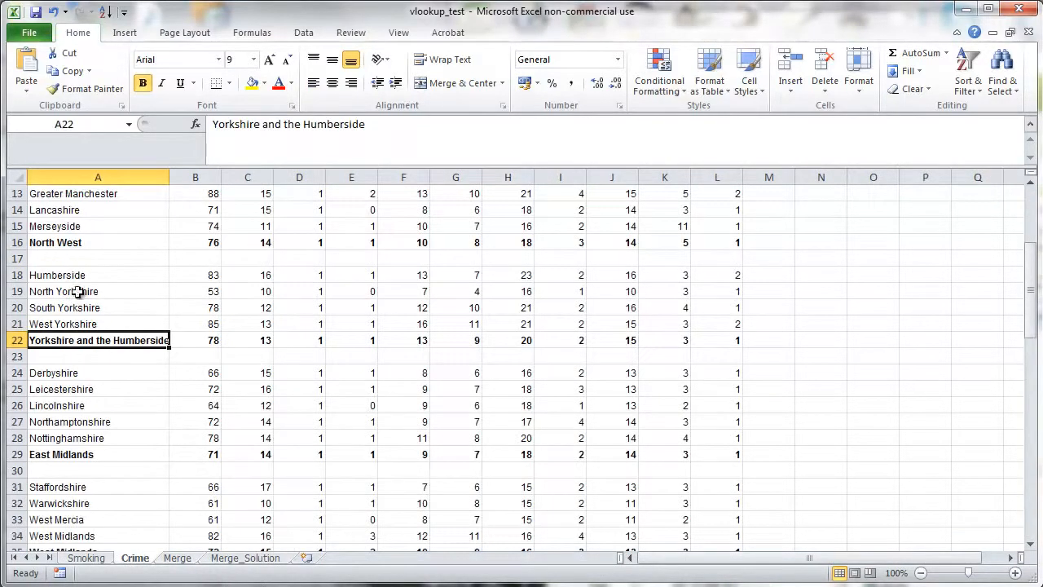
click(407, 131)
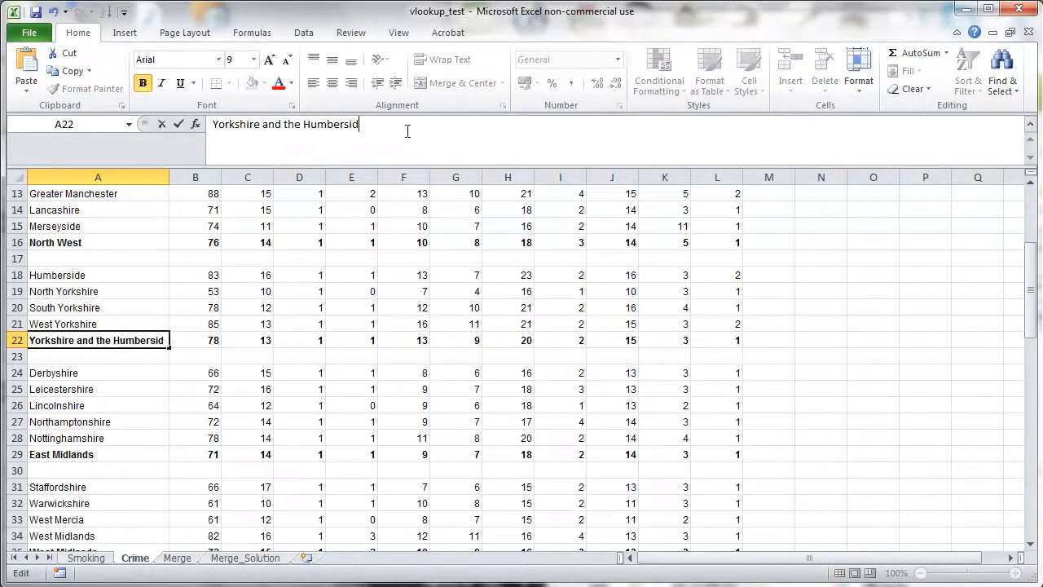
key(Return)
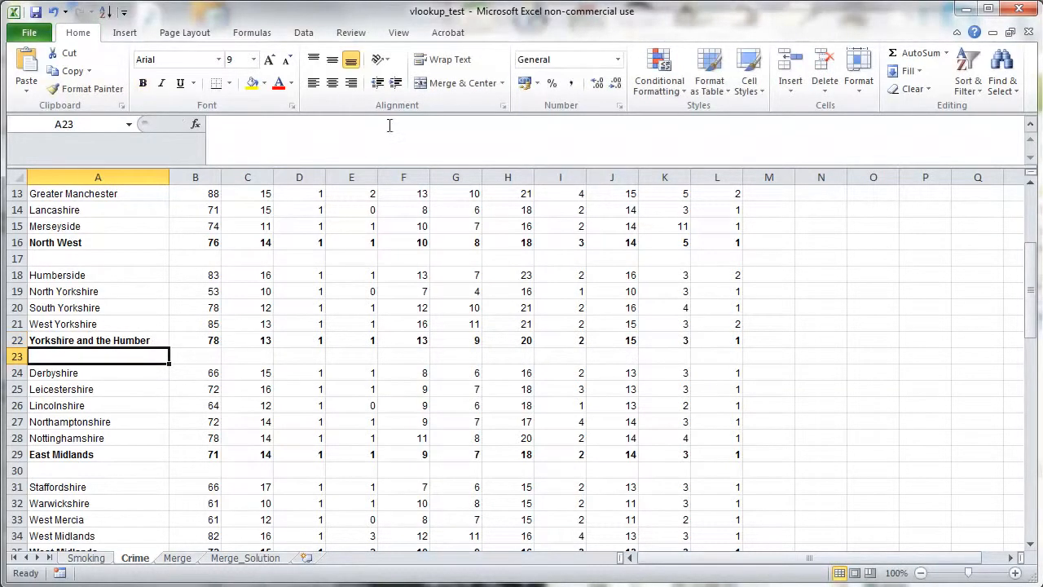
click(178, 559)
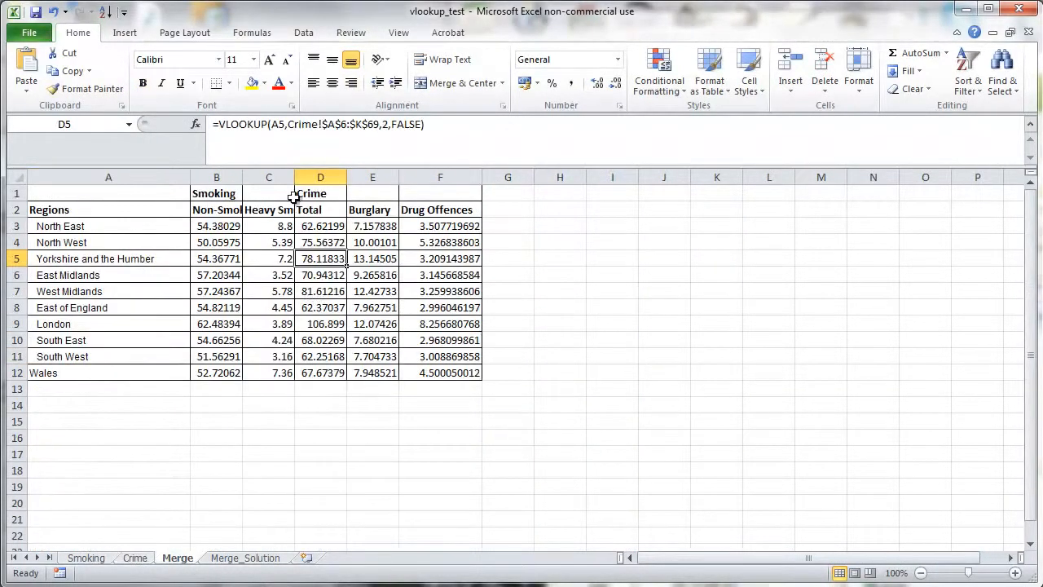